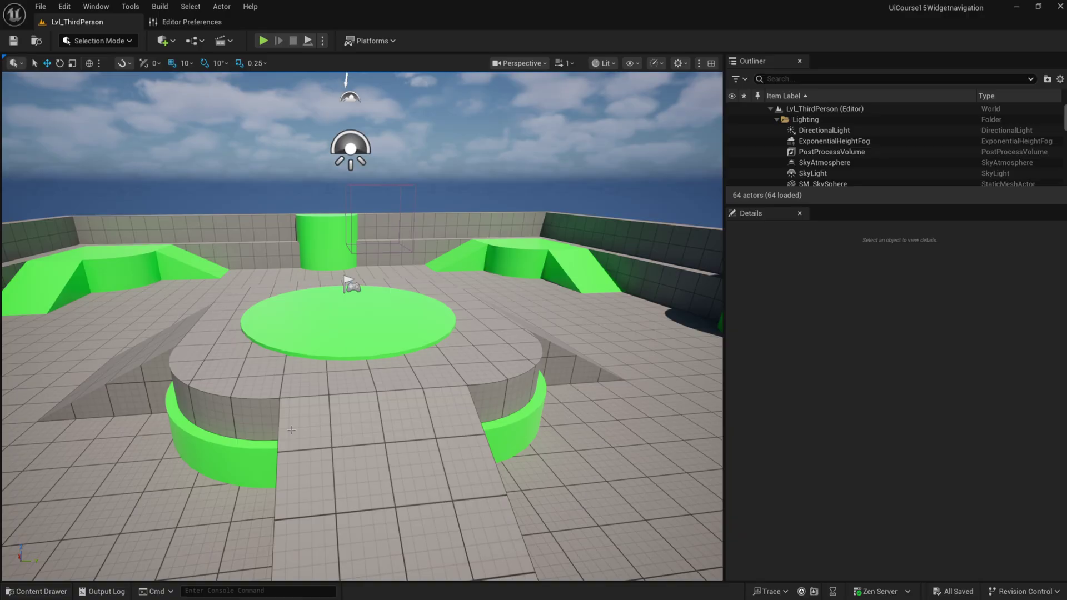
Open the WBP_HUD widget blueprint from the Content folder.
key("ctrl+space")
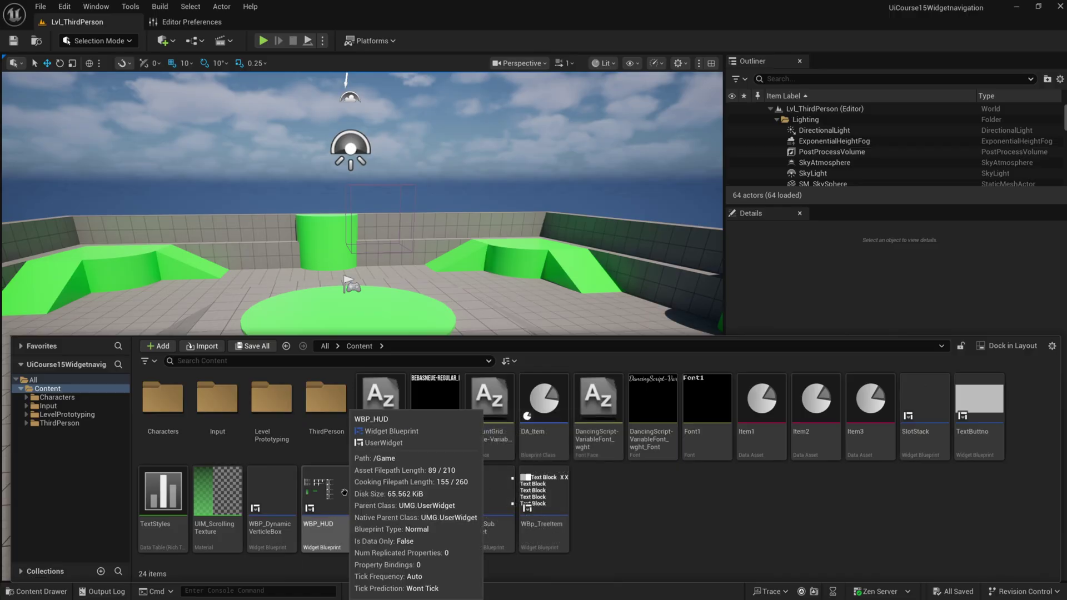
left_click(323, 495)
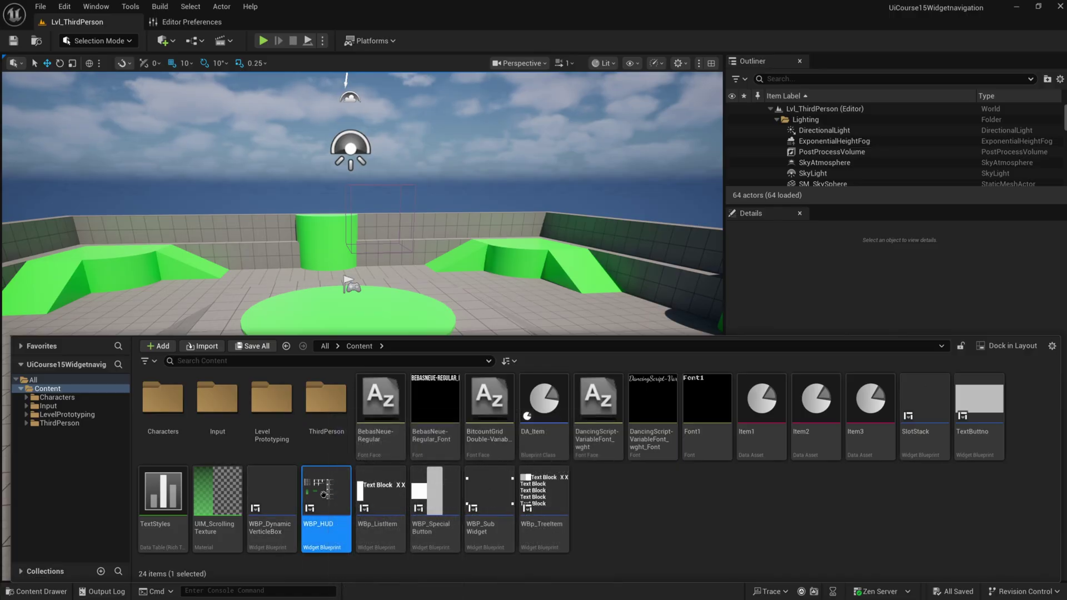
double_click(327, 465)
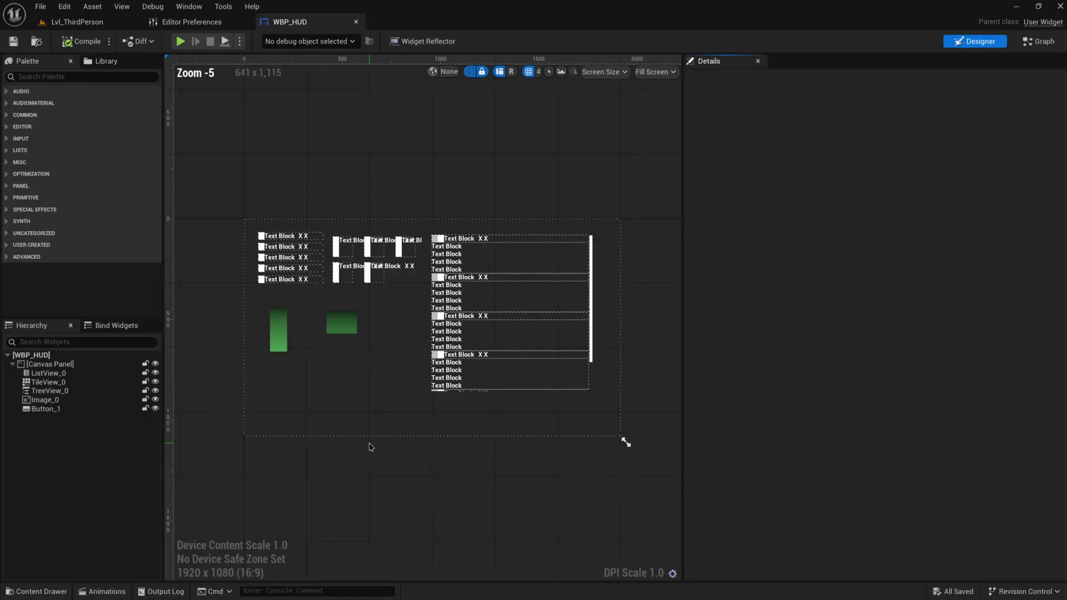
scroll(382, 352, "up", 2)
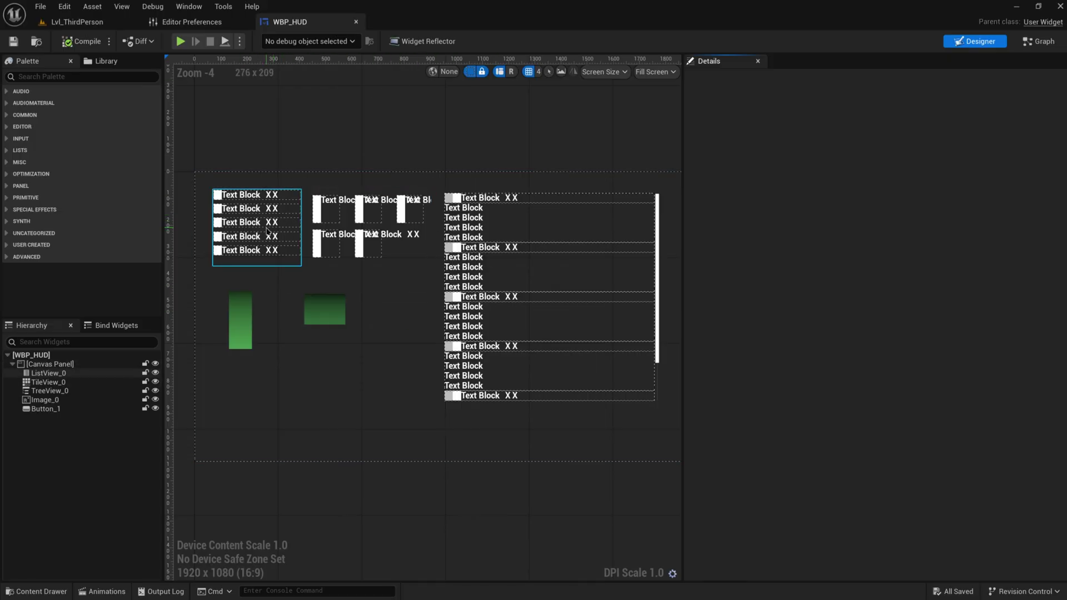
Delete all widgets inside the Canvas Panel, from ListView_0 through Button_1.
left_click(497, 384)
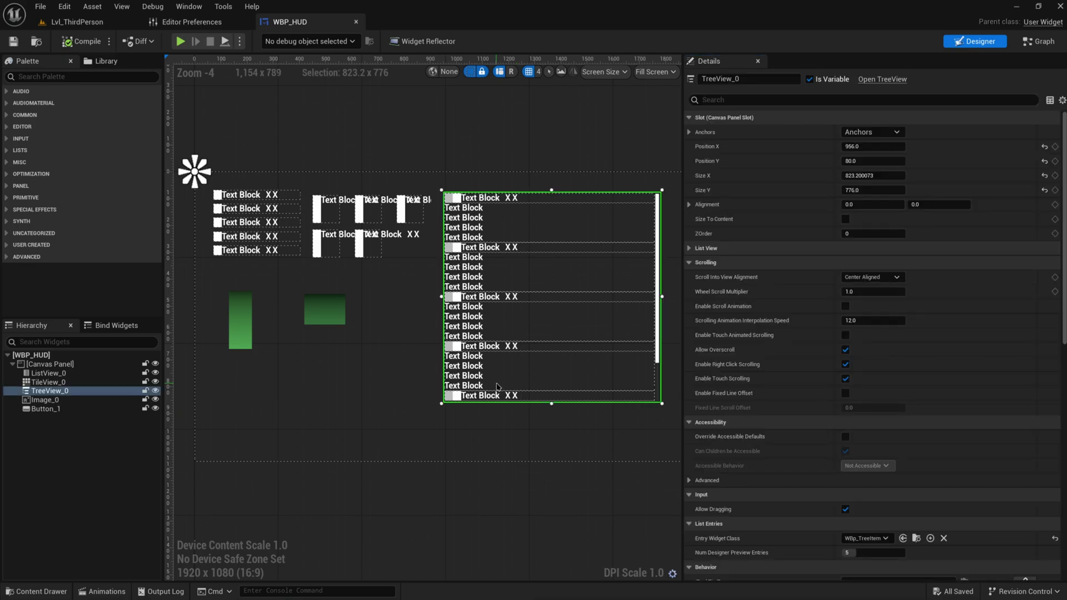
left_click(46, 410)
left_click(55, 373, "shift")
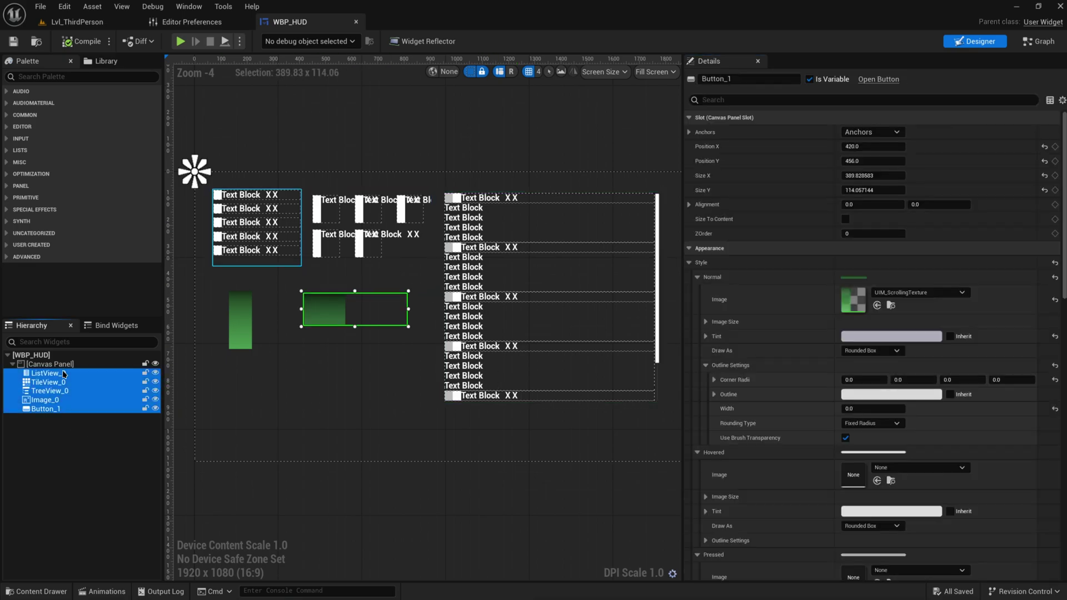
key("Delete")
left_click(632, 331)
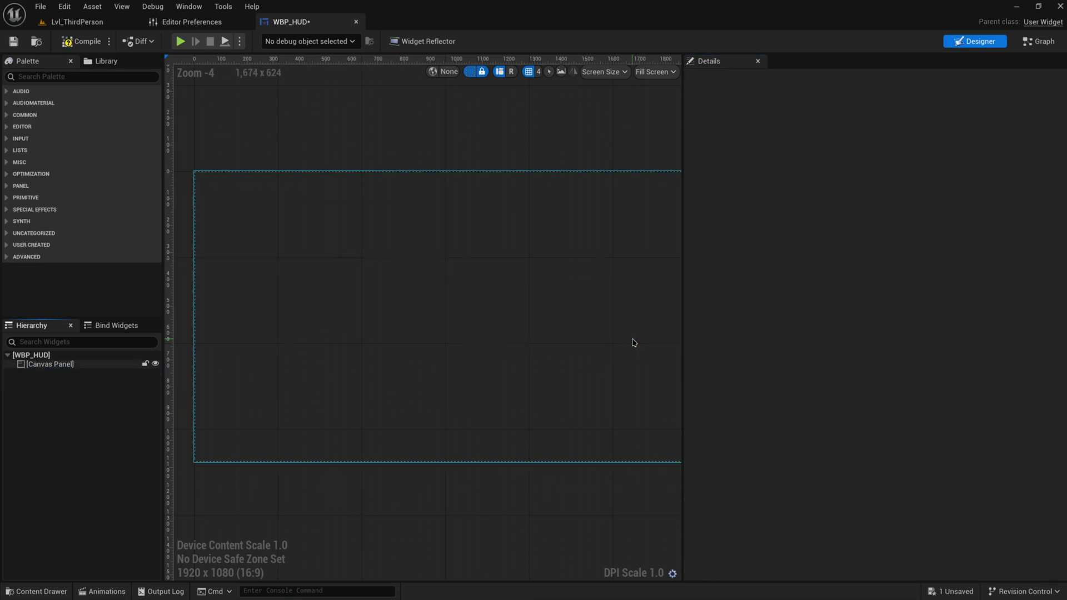
Delete all nodes from WBP_HUD's event graph.
left_click(1039, 41)
scroll(705, 377, "down", 5)
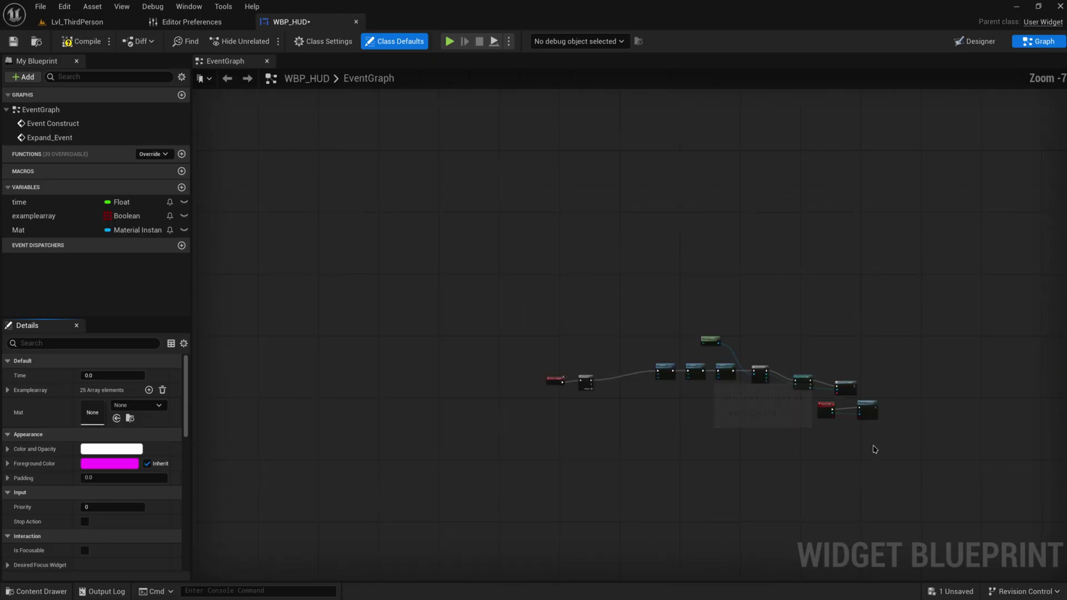
left_click(503, 307)
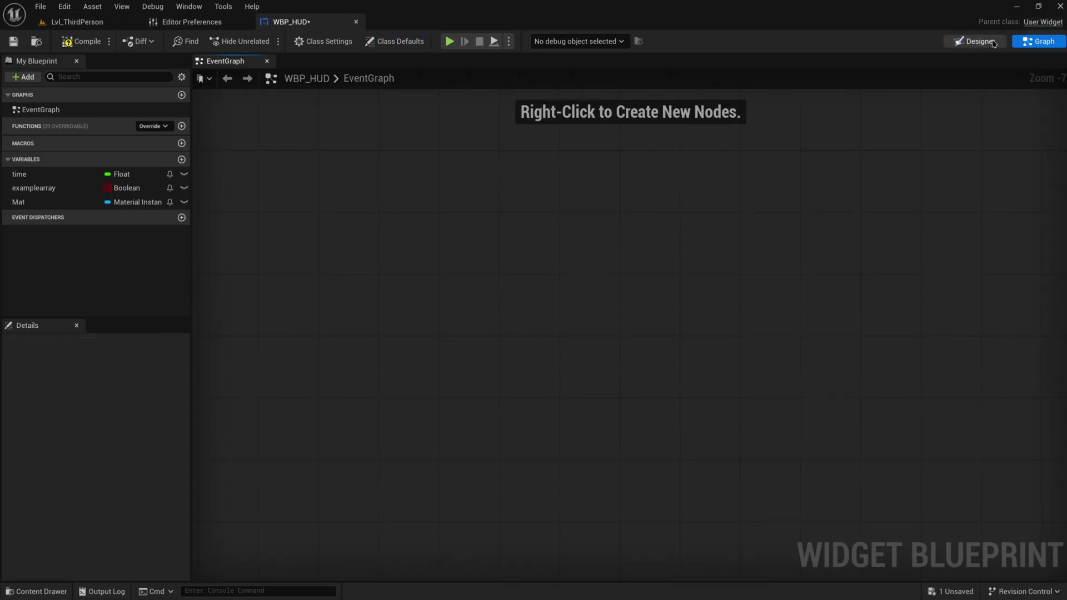
Add a Button near the canvas's upper-left corner at about 64, 56, sized about 294 by 72.
left_click(976, 41)
left_click(78, 76)
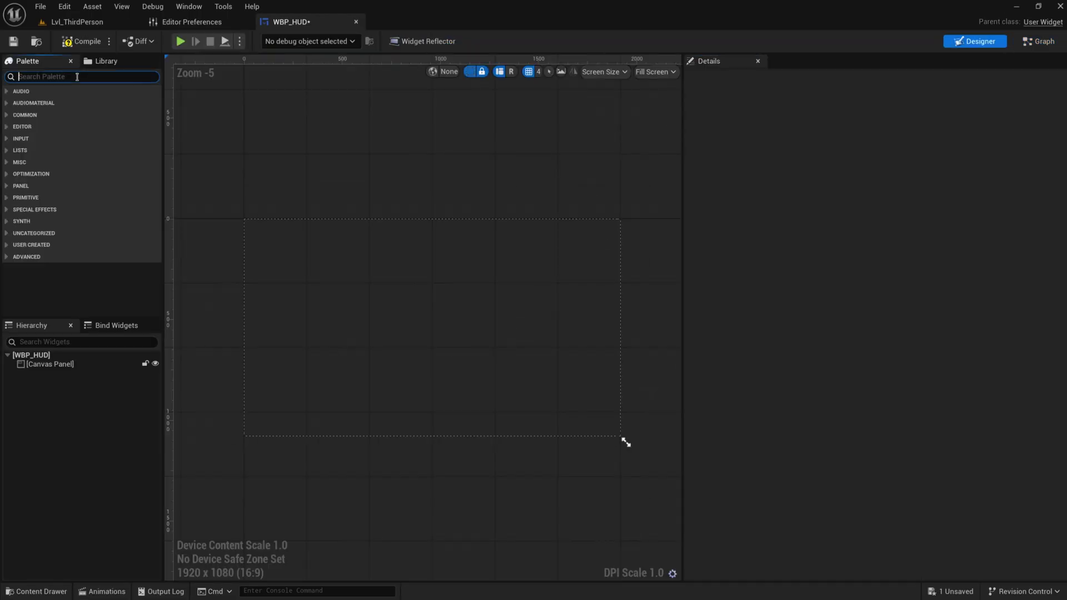
type("button")
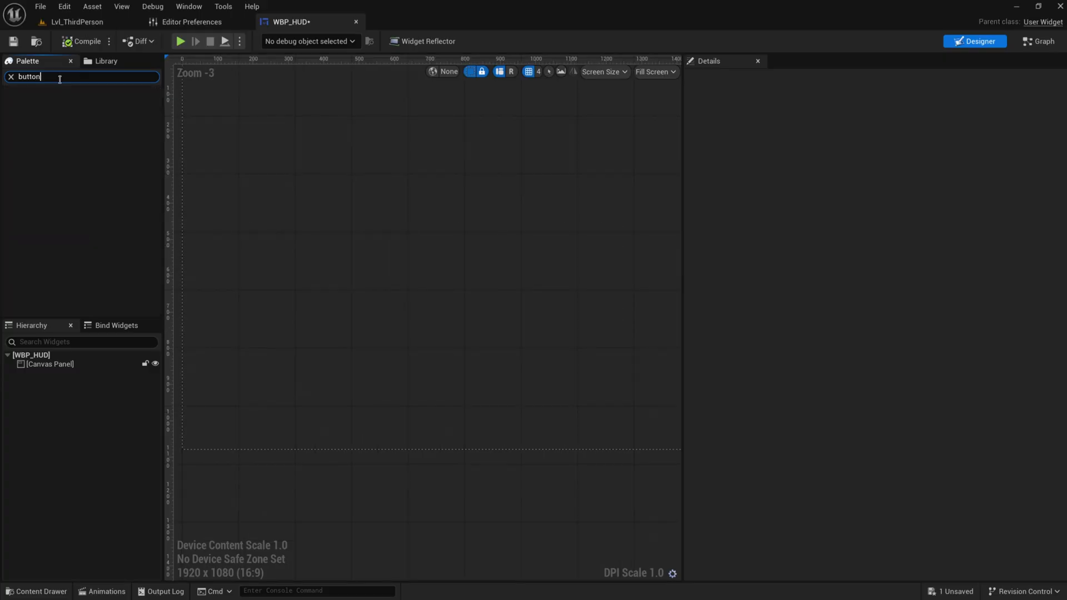
left_click_drag(44, 125, 270, 99)
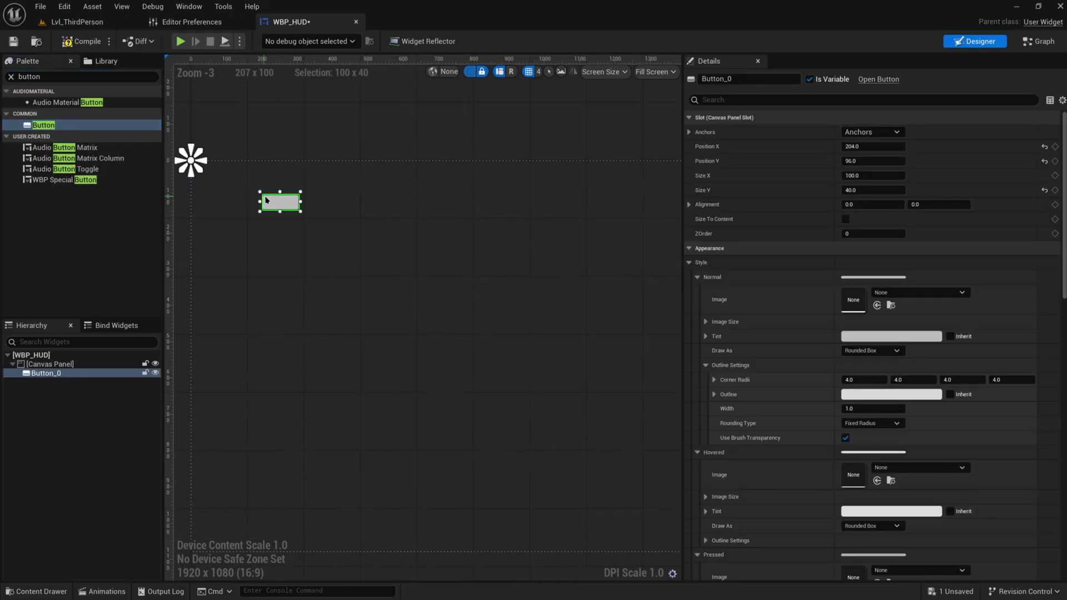
mouse_move(298, 204)
left_mouse_down()
mouse_move(364, 248)
mouse_move(370, 223)
mouse_move(284, 201)
mouse_move(316, 200)
mouse_move(481, 261)
mouse_move(318, 206)
left_mouse_up()
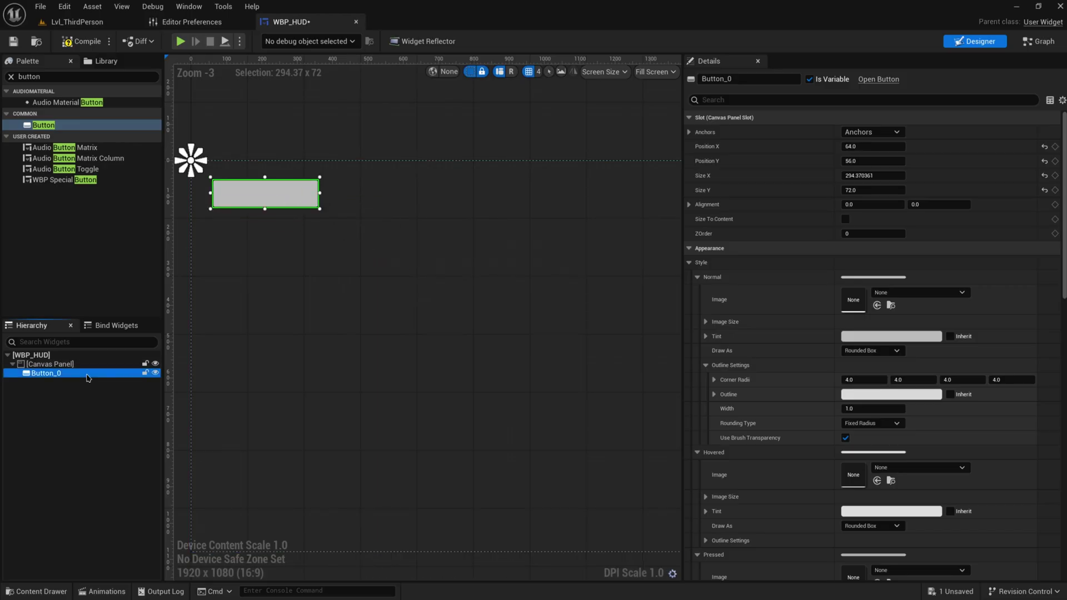
Duplicate Button_0 seven times within the Canvas Panel.
key("ctrl+d")
key("ctrl+d")
key("ctrl+d")
key("ctrl+d")
key("ctrl+d")
key("ctrl+d")
key("ctrl+d")
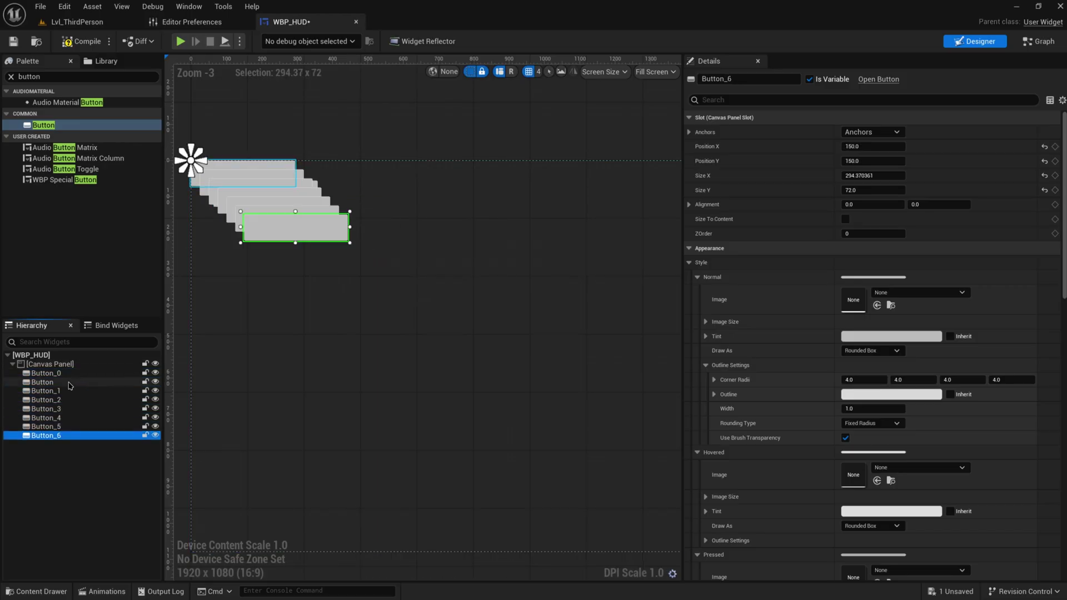
Move the duplicates Button, Button_1 and Button_2 off the stack to separate spots, with Button at about 676, 152.
left_click(74, 382)
left_click_drag(237, 163, 477, 218)
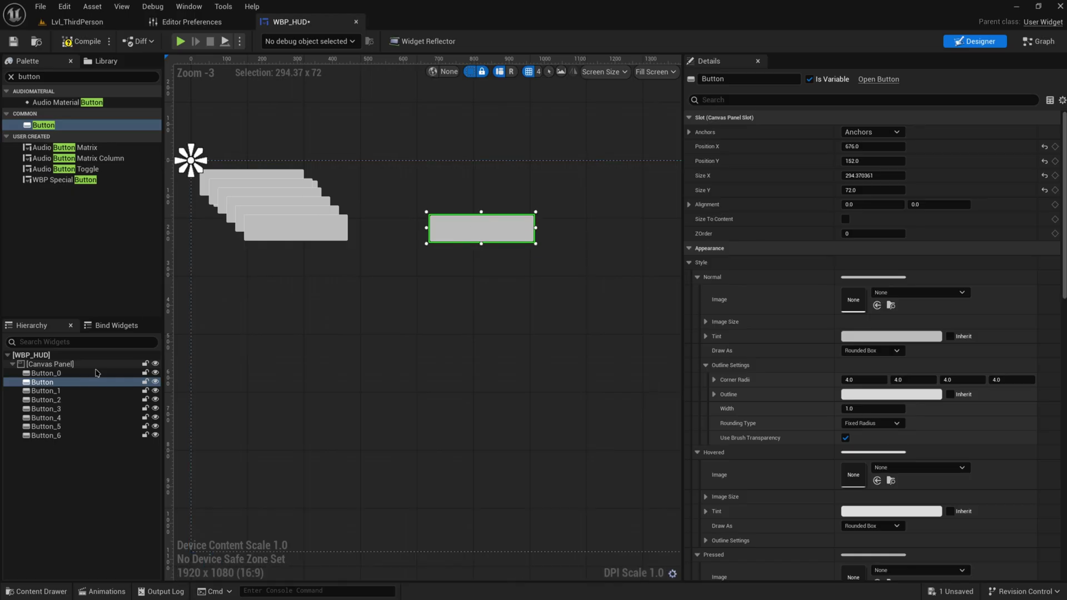
left_click(84, 391)
left_click_drag(289, 216, 350, 317)
left_click(277, 193)
left_click_drag(277, 193, 504, 348)
Move Button_3 and Button_4 to the lower part of the canvas and Button_5 toward its right side.
left_click(283, 194)
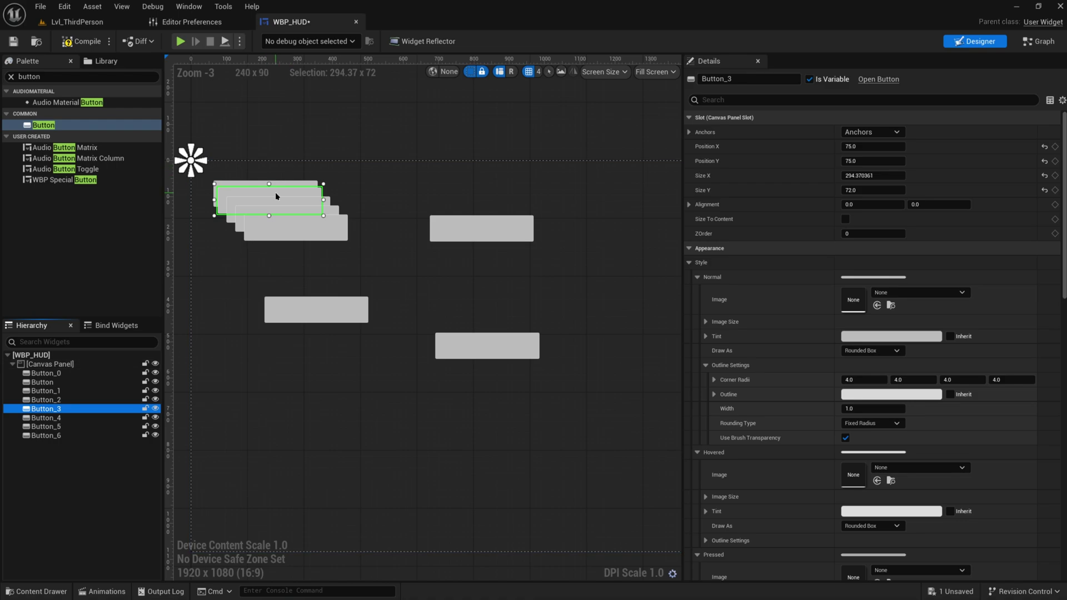
left_click_drag(276, 196, 297, 423)
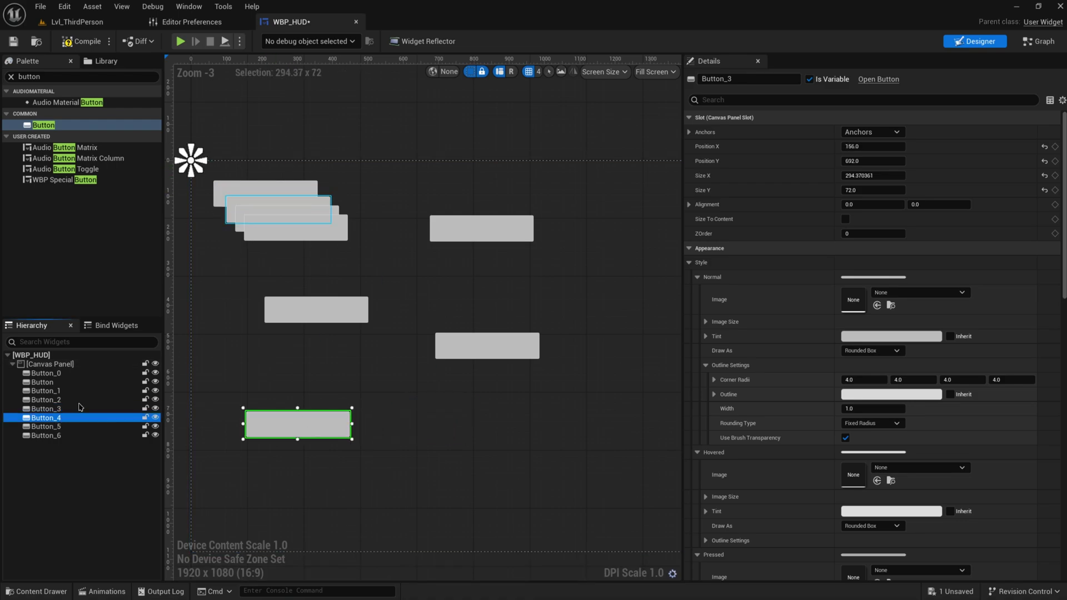
left_click(295, 206)
left_click_drag(295, 206, 589, 422)
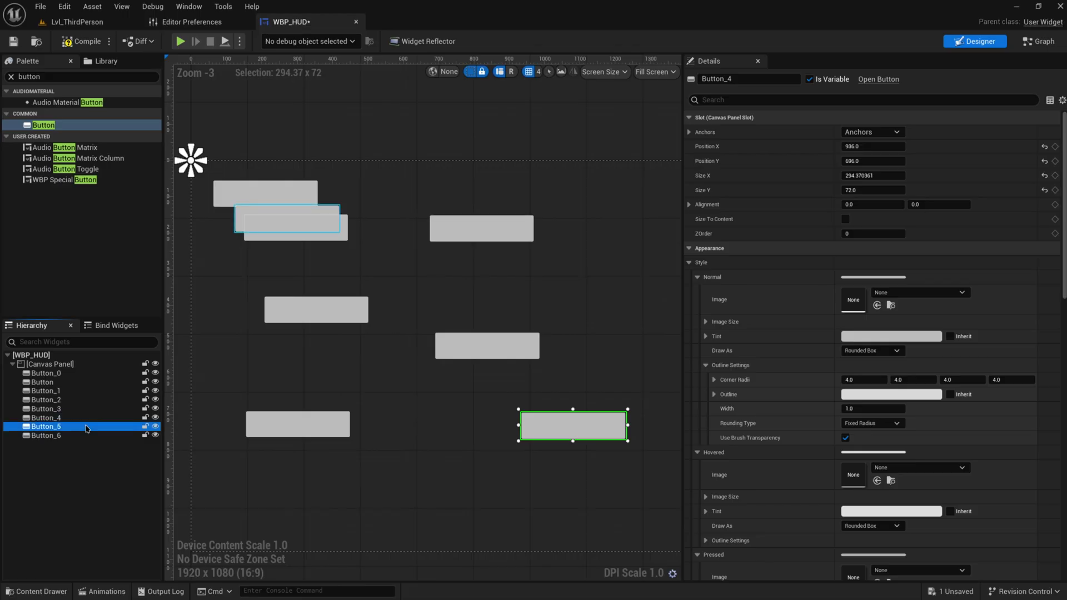
left_click(102, 426)
left_click_drag(286, 213, 624, 281)
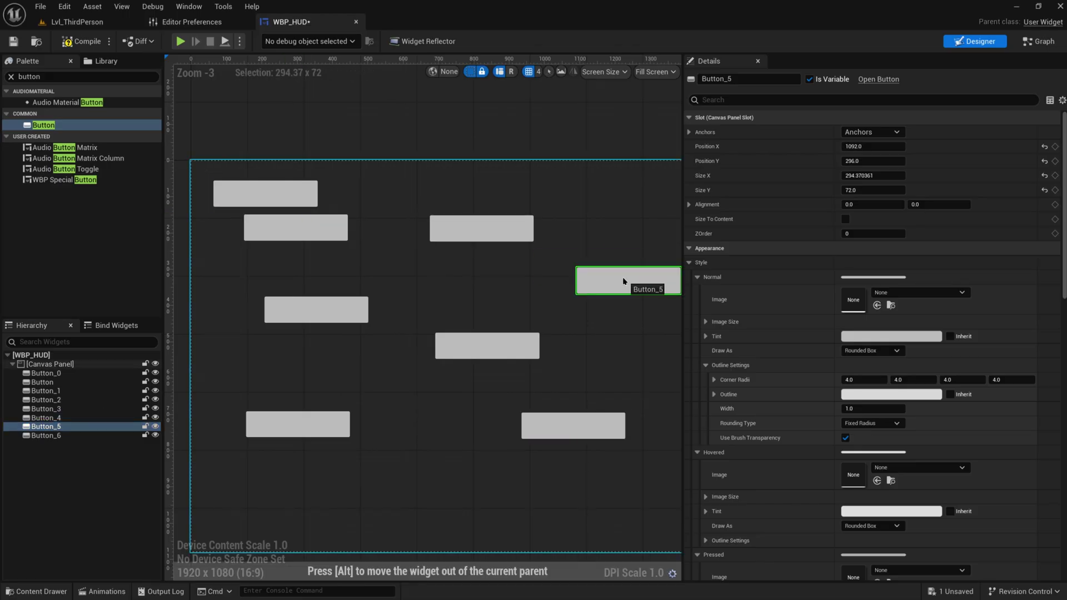
Place Button_6 at about 1292, 508 below Button_5, and select Button_0.
left_click(278, 231)
left_click_drag(278, 231, 633, 362)
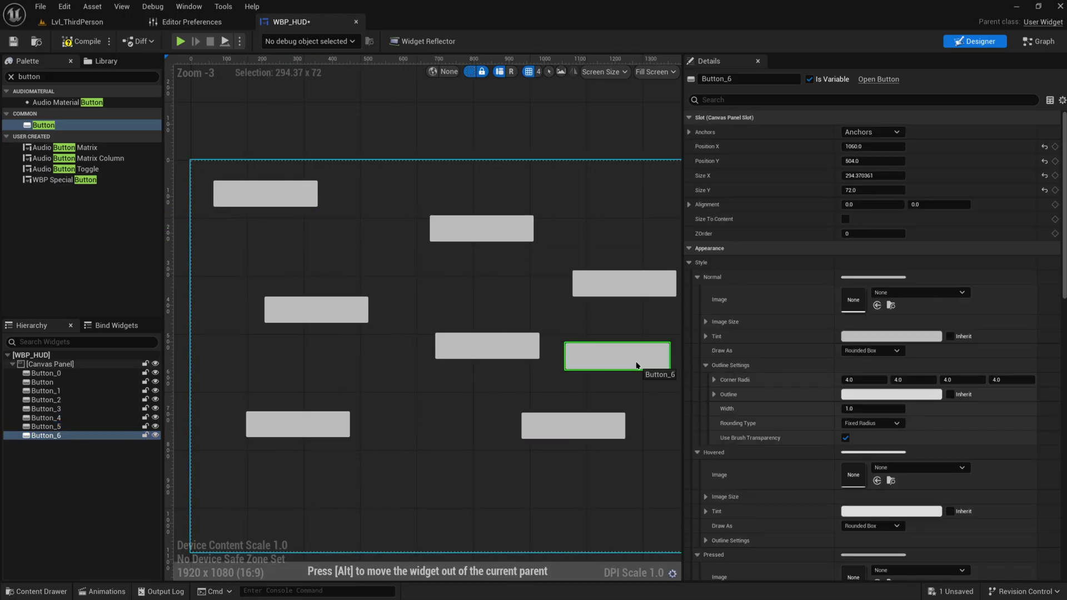
right_click_drag(634, 361, 468, 324)
left_click_drag(468, 325, 563, 326)
scroll(562, 389, "down", 4)
scroll(529, 314, "up", 2)
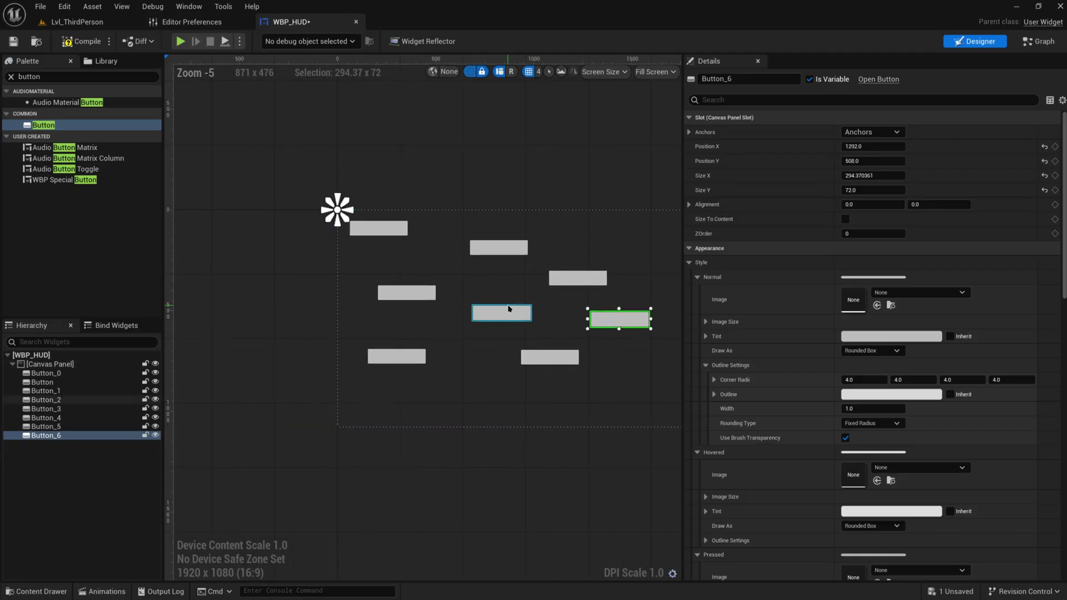
scroll(507, 310, "up", 1)
left_click(50, 373)
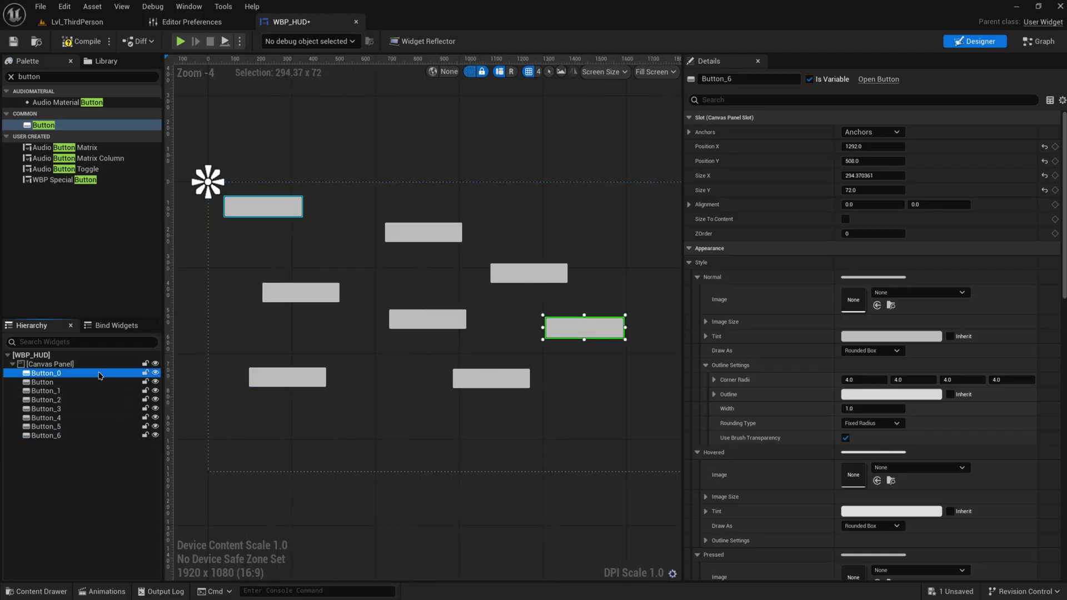
right_click_drag(432, 295, 418, 315)
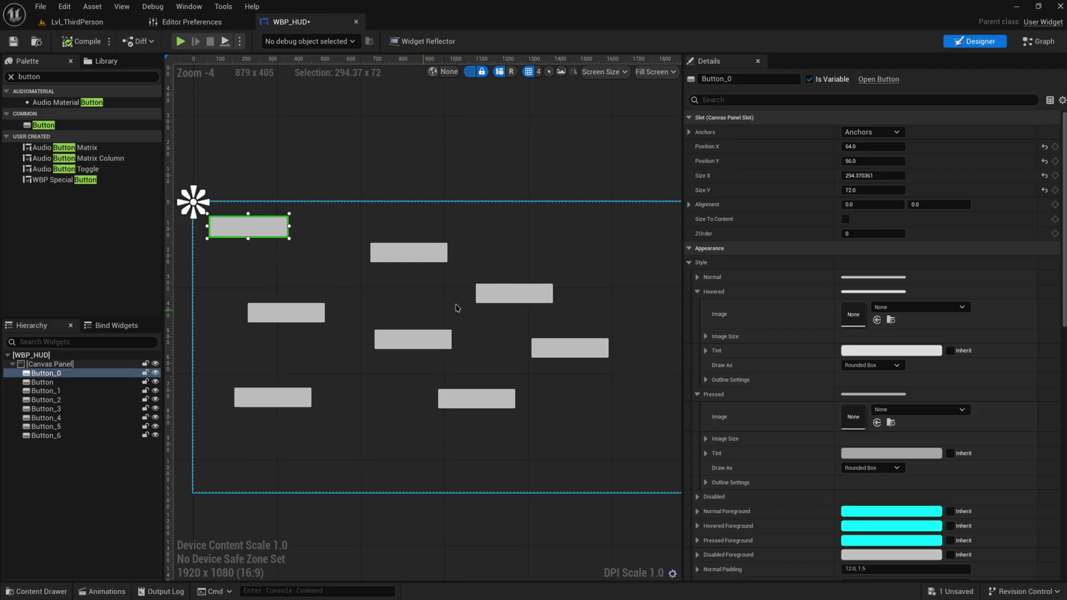
Create a User Widget blueprint named FocusButton in the Content folder and dock its editor beside WBP_HUD.
key("ctrl+space")
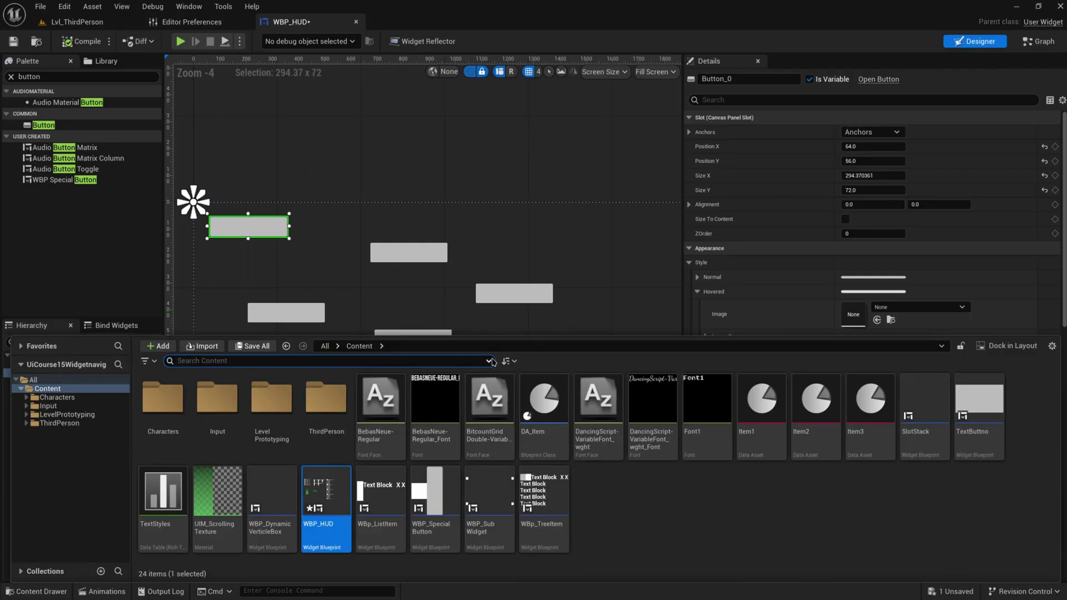
right_click(616, 501)
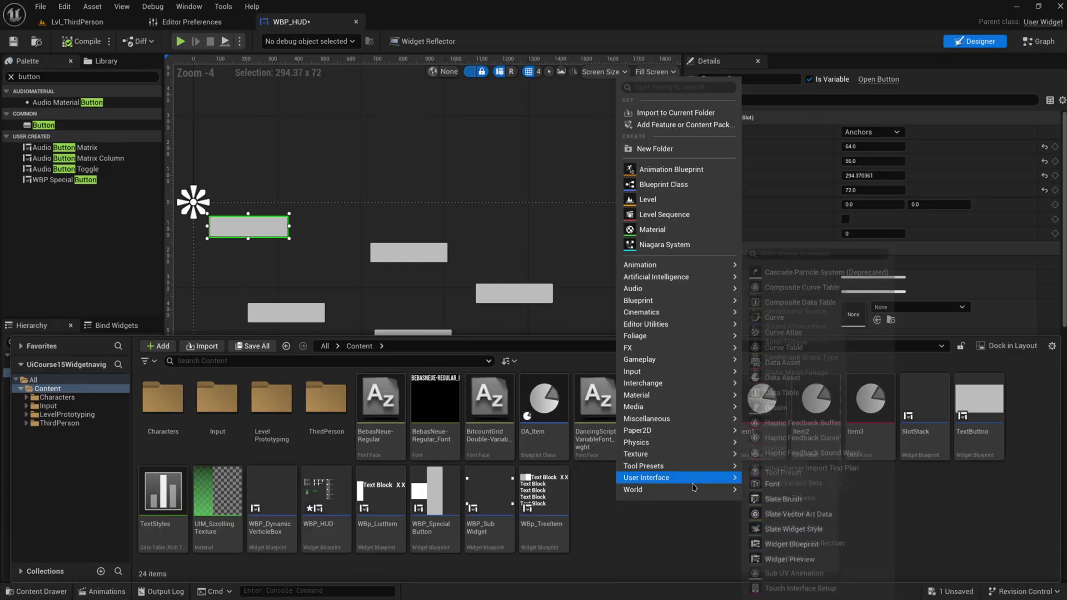
mouse_move(697, 476)
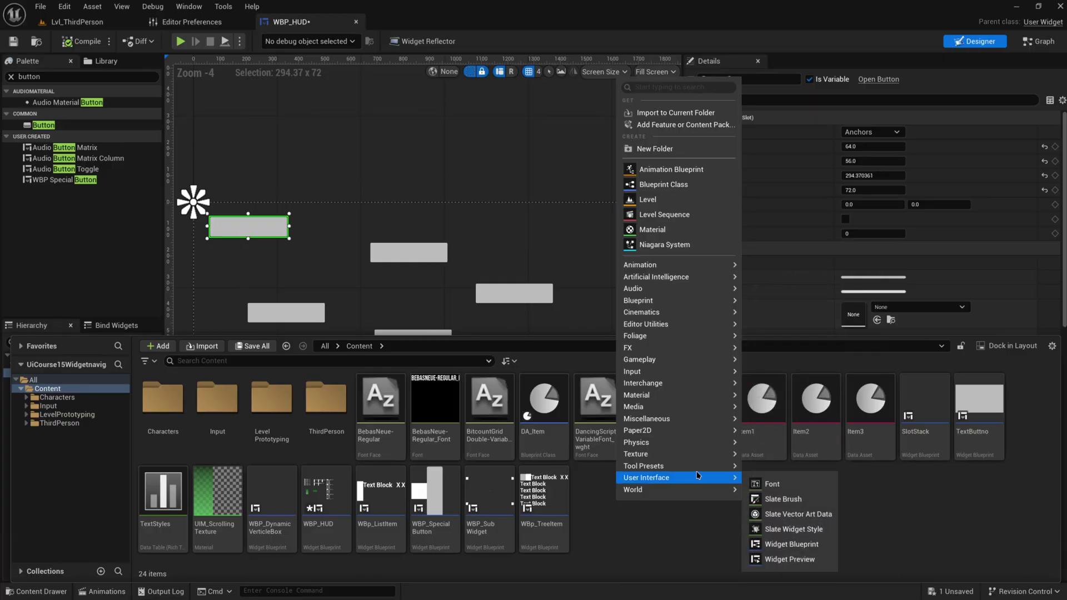
left_click(796, 545)
left_click(427, 229)
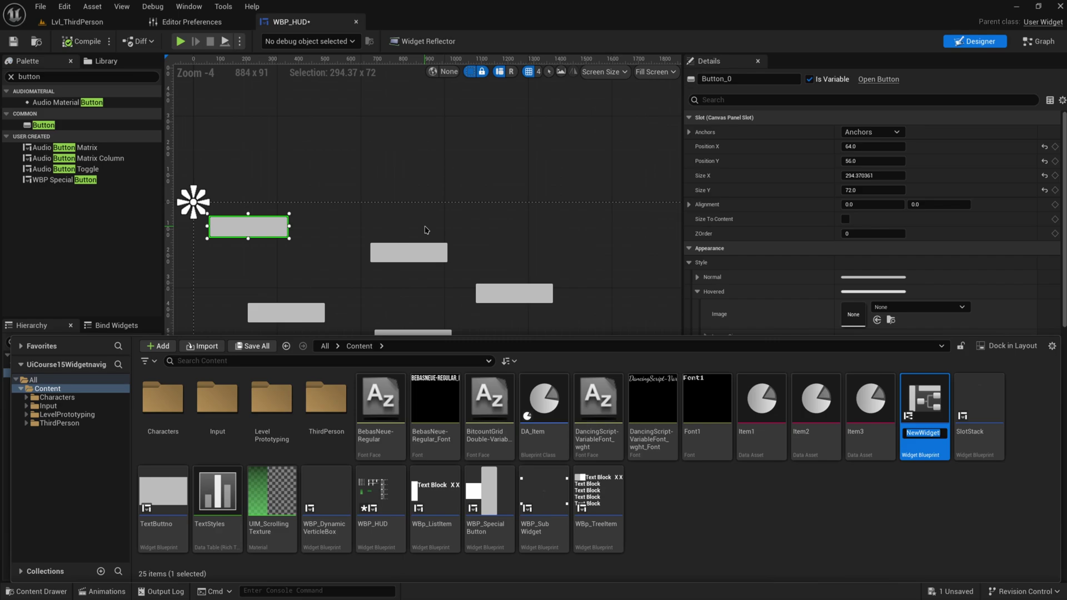
type("FocusButton")
key("Return")
left_click_drag(239, 127, 386, 25)
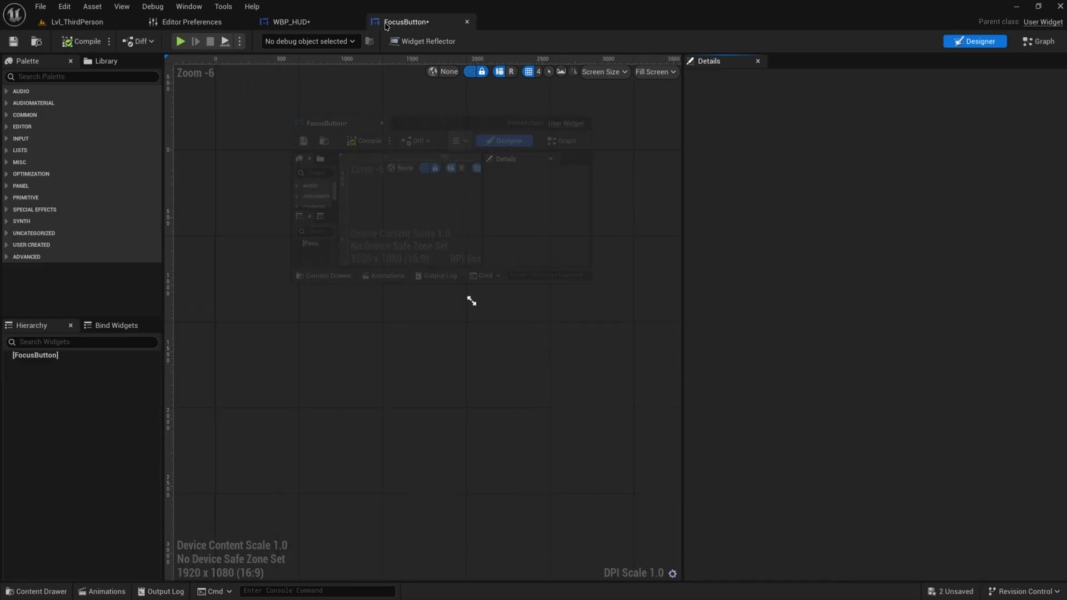
Add a Button as the root widget of FocusButton.
left_click(82, 76)
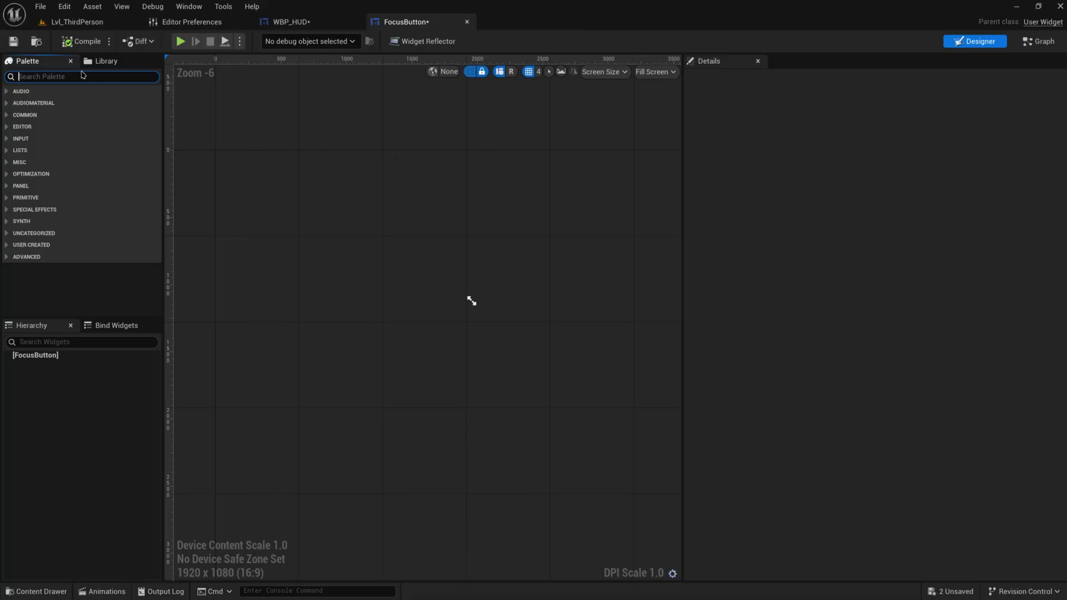
type("buu")
left_click_drag(43, 125, 422, 311)
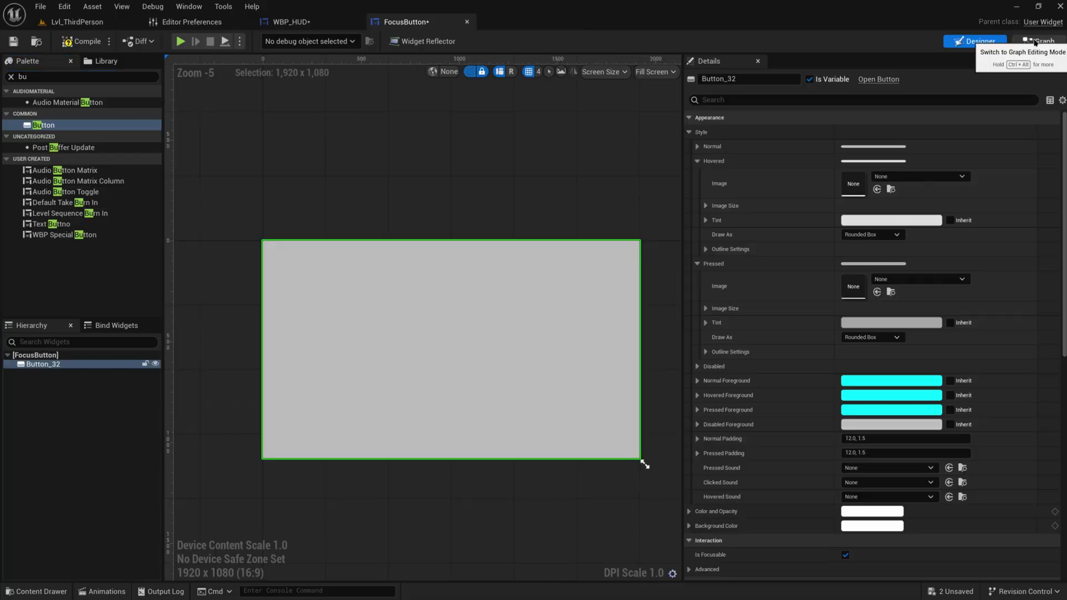
Add an On Clicked event for Button_32 to FocusButton's event graph.
left_click(1034, 42)
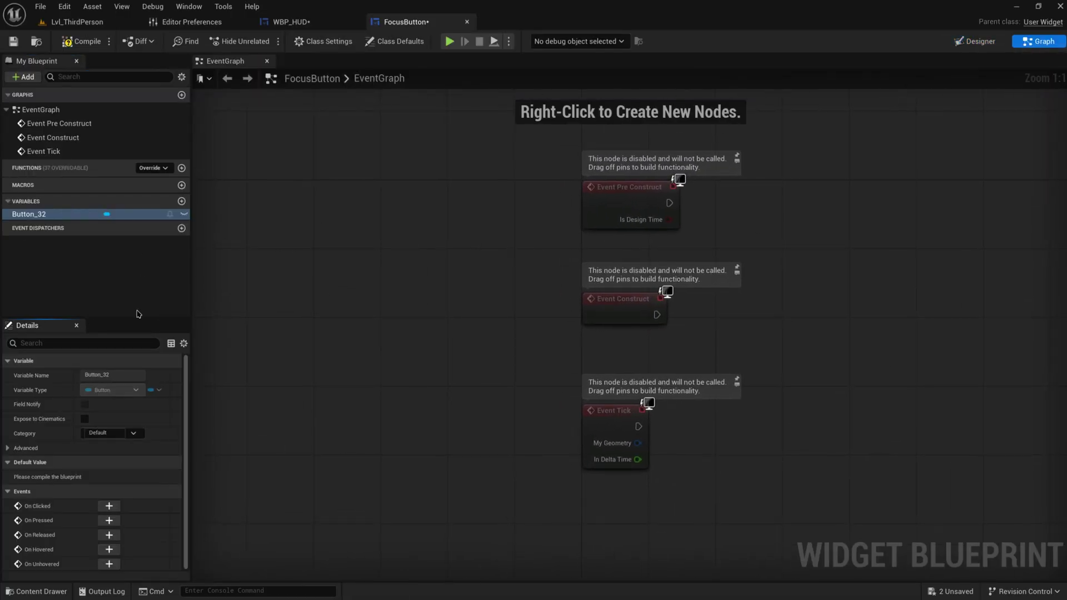
left_click(109, 505)
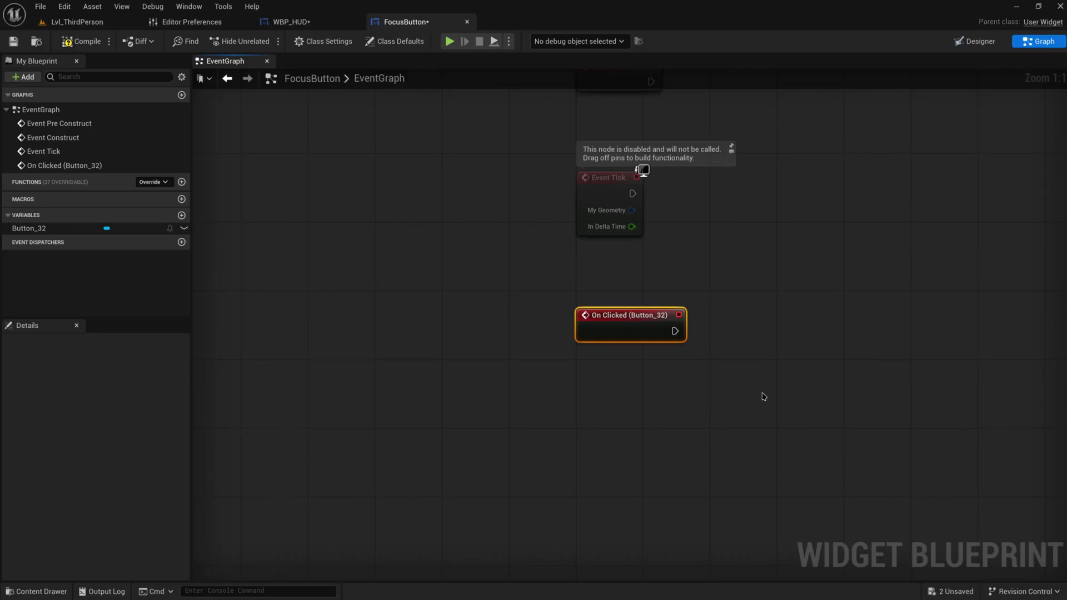
right_click_drag(764, 397, 630, 418)
Create an event dispatcher named OnClicked in FocusButton.
left_click(181, 242)
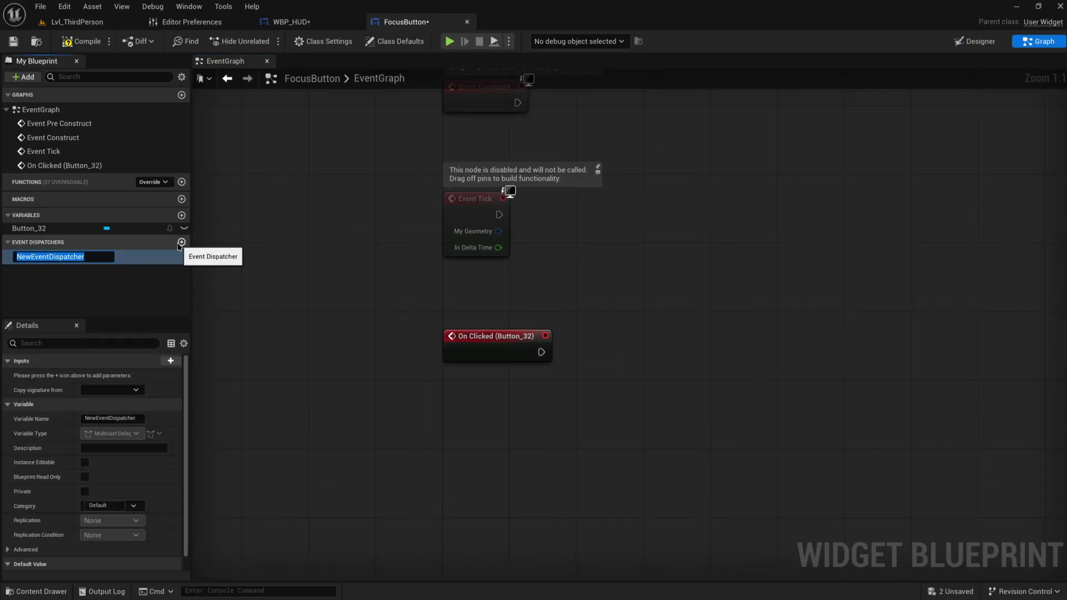
type("Oon")
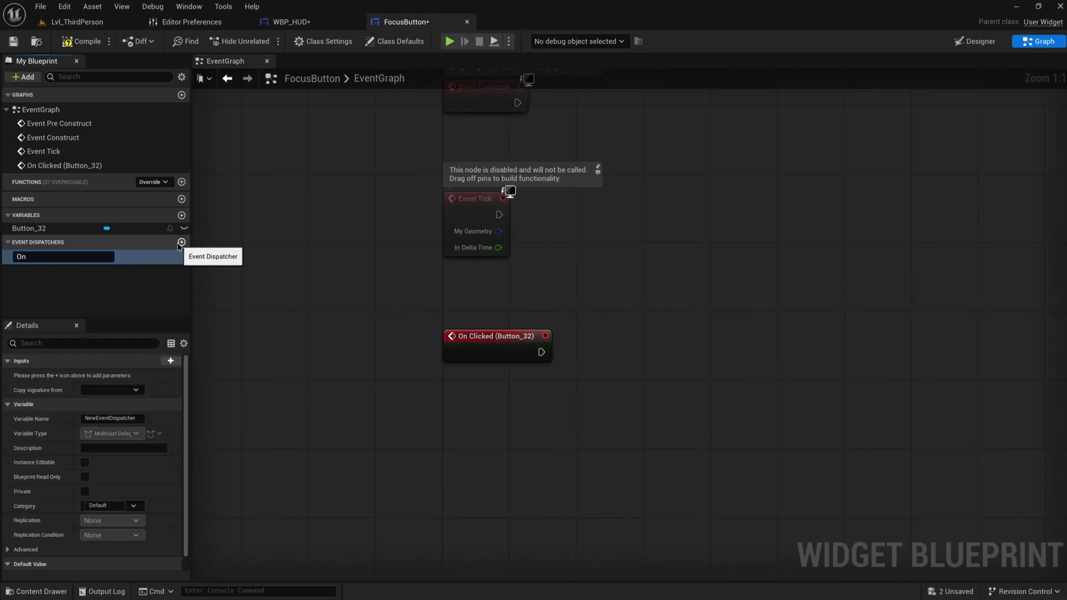
key("Return")
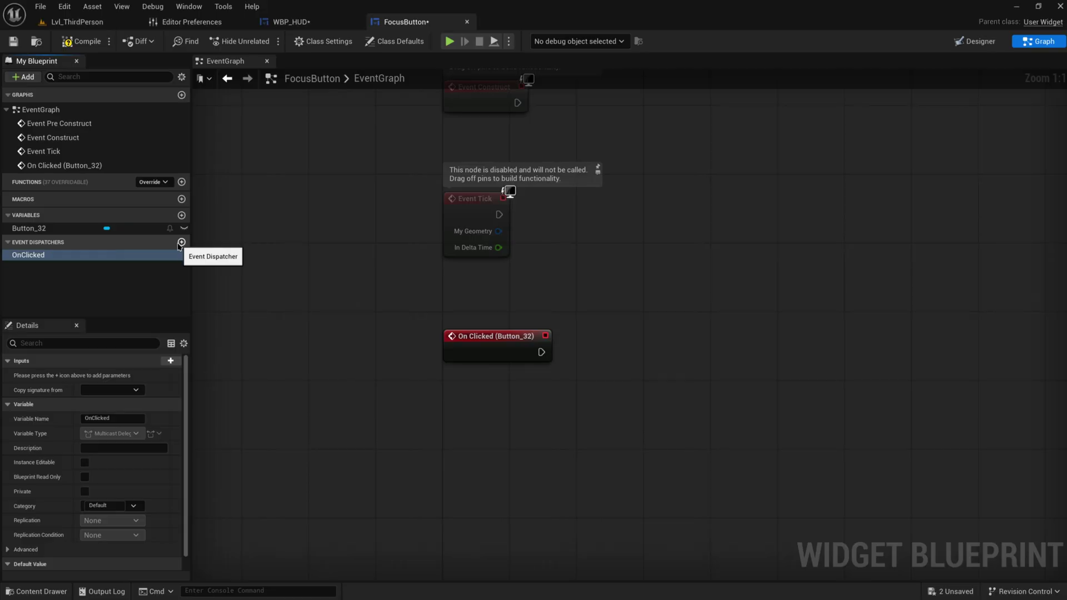
Add a call to the OnClicked dispatcher, run it from the On Clicked (Button_32) event, and compile FocusButton.
left_click_drag(79, 256, 596, 361)
left_click(607, 362)
left_click_drag(630, 362, 687, 354)
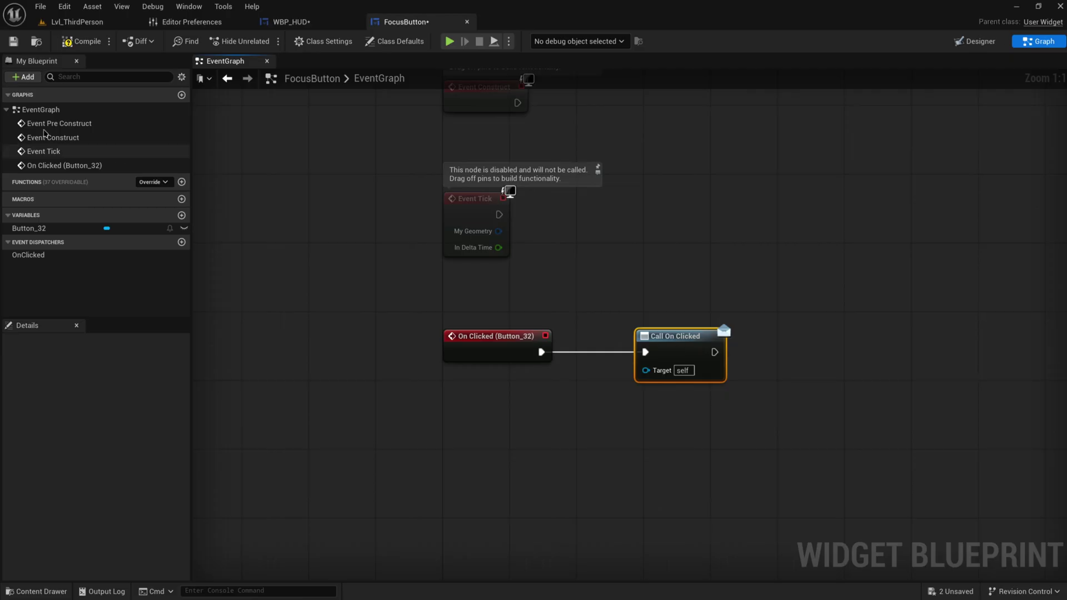
key("F7")
Check the Is Focusable option of Button_32 in the FocusButton designer.
right_click_drag(703, 294, 639, 327)
left_click_drag(695, 506, 367, 356)
right_click_drag(547, 221, 524, 316)
left_click(976, 41)
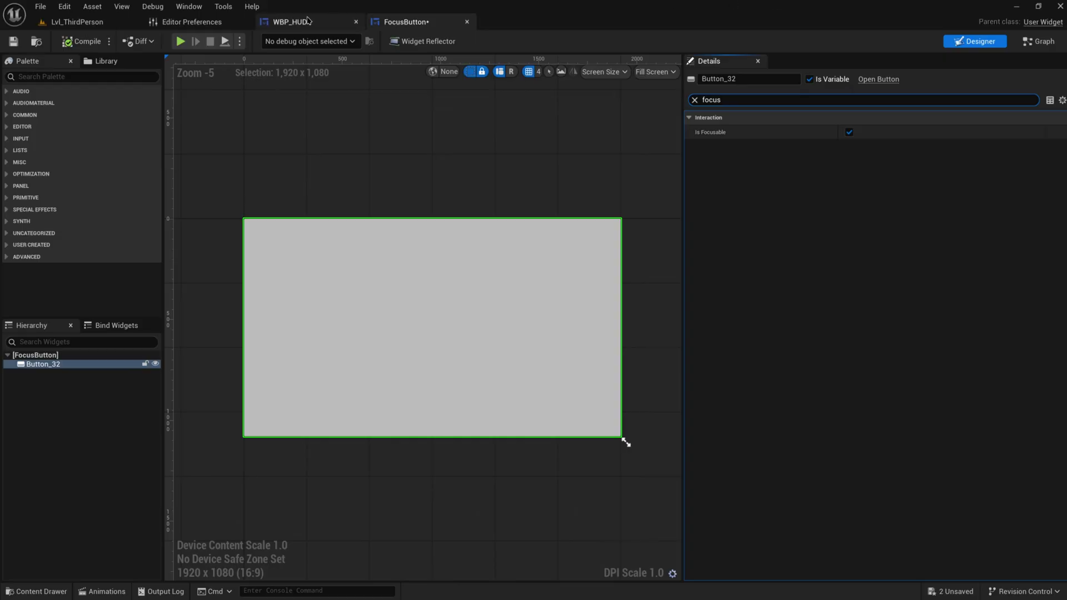
Add an Event Construct node to WBP_HUD's event graph.
left_click(291, 21)
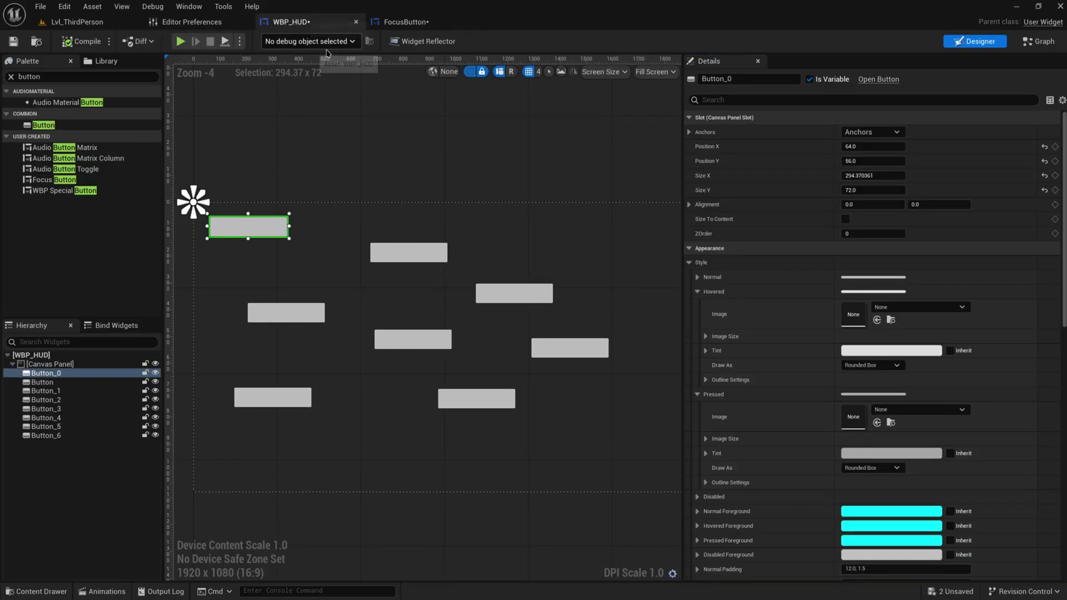
left_click(1037, 42)
right_click(503, 325)
type("con")
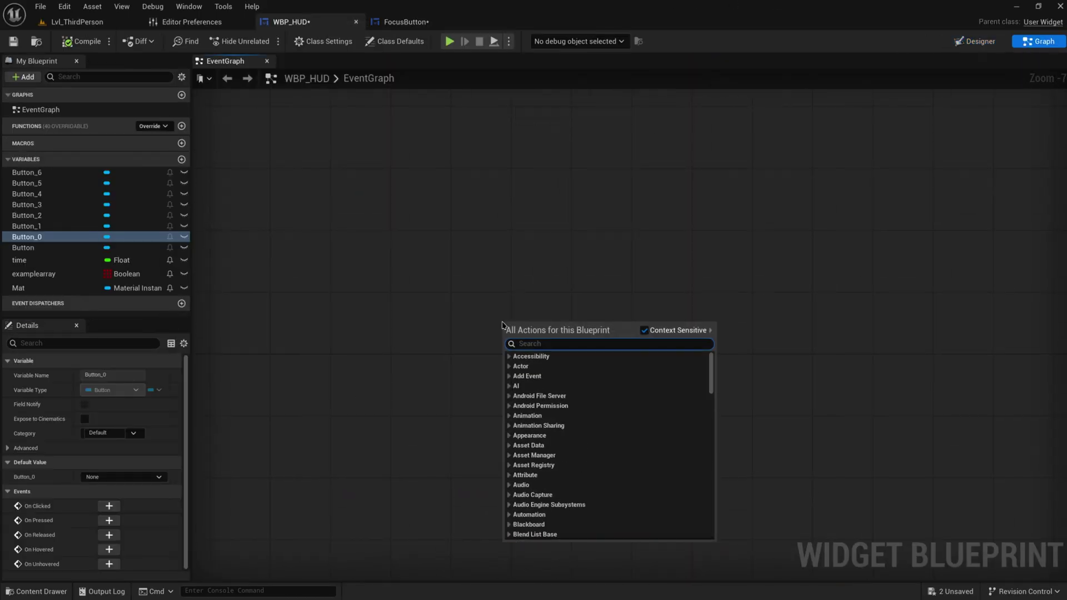
type("v")
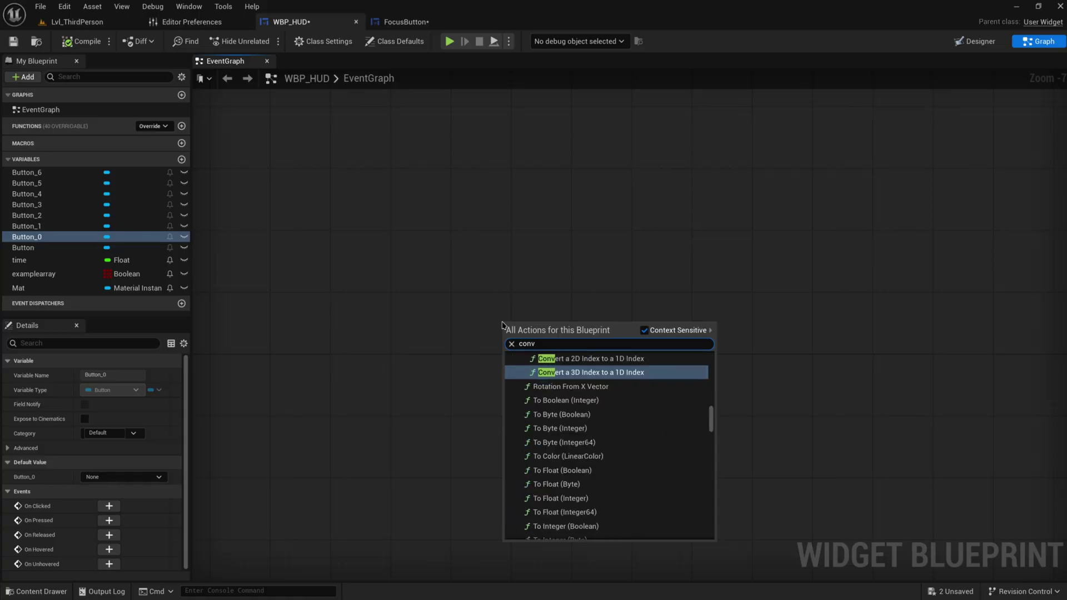
key("BackSpace")
type("struct")
left_click(563, 355)
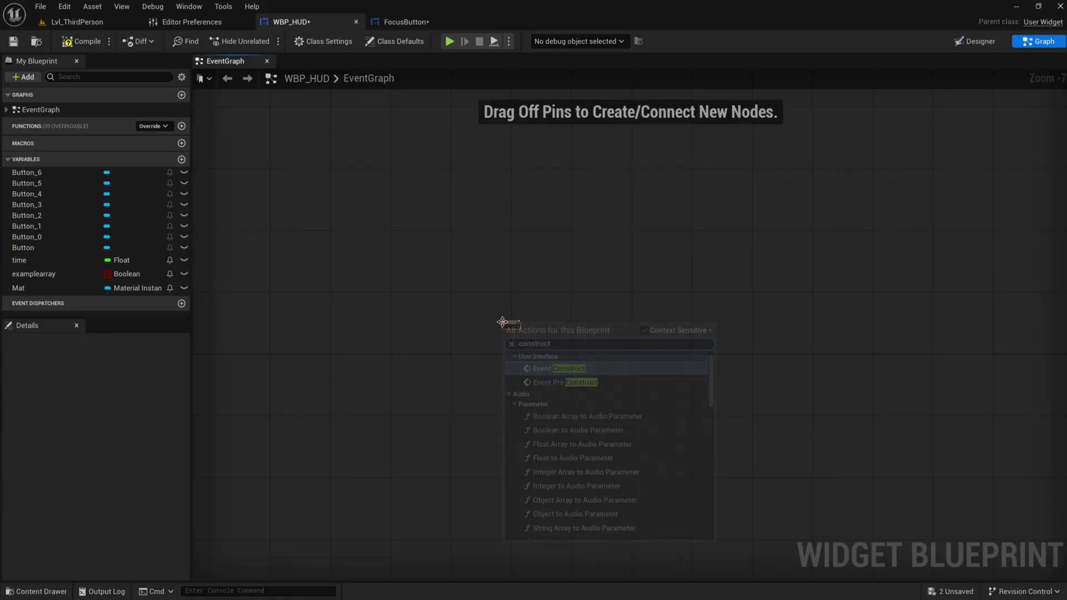
scroll(563, 354, "up", 7)
Add a Get Player Controller node with player index 0 near Event Construct.
right_click(495, 238)
type("get pla")
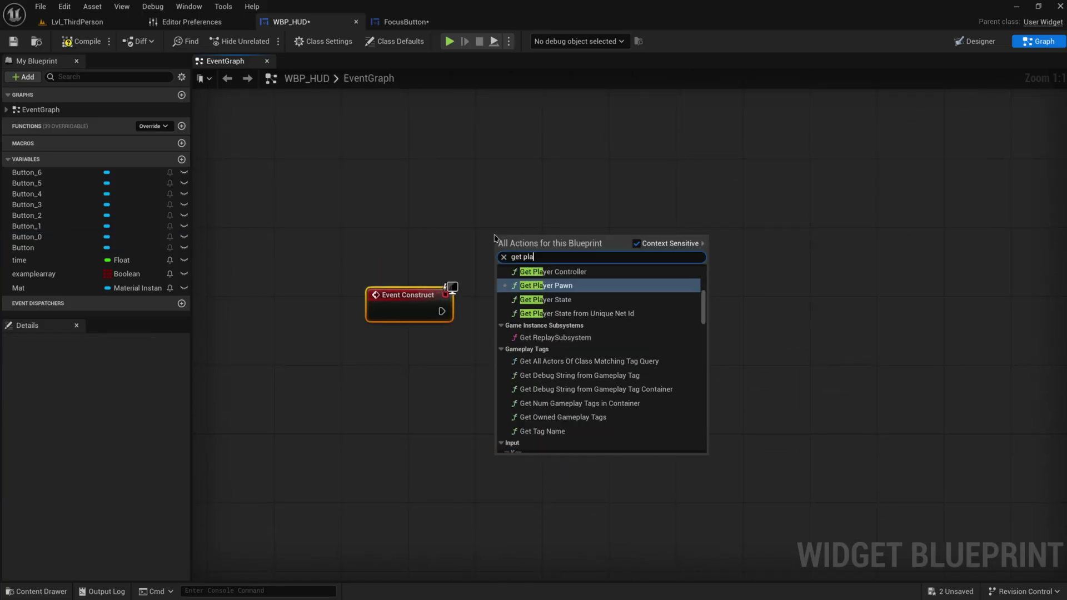
type("yer control")
key("Return")
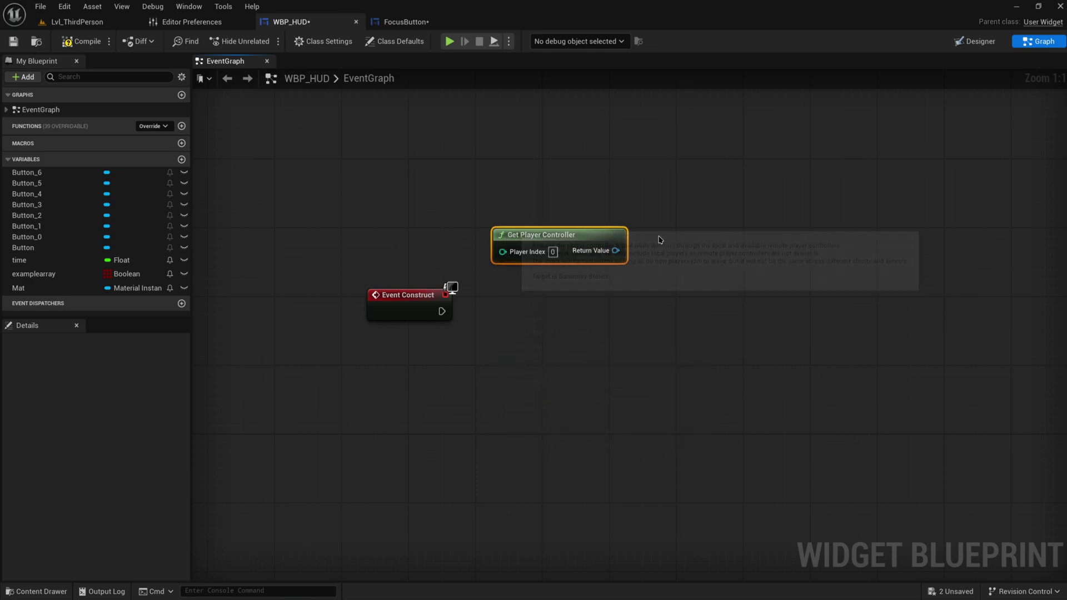
Add Set Input Mode UI Only from the player controller, run it from Event Construct, and place Get Player Controller above the event.
left_click_drag(628, 267, 697, 327)
type("et")
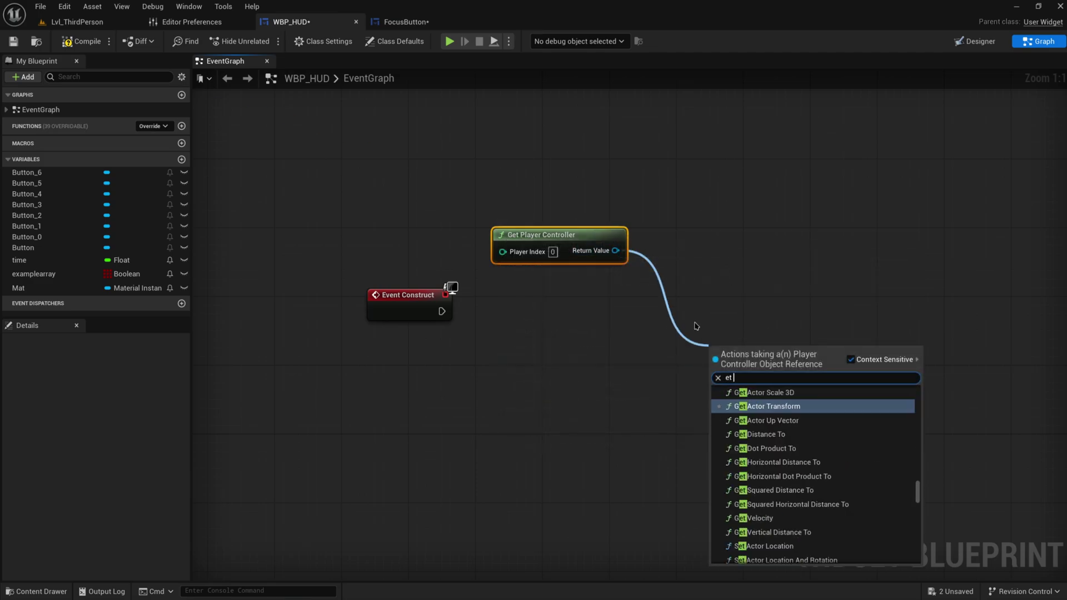
type(" ui")
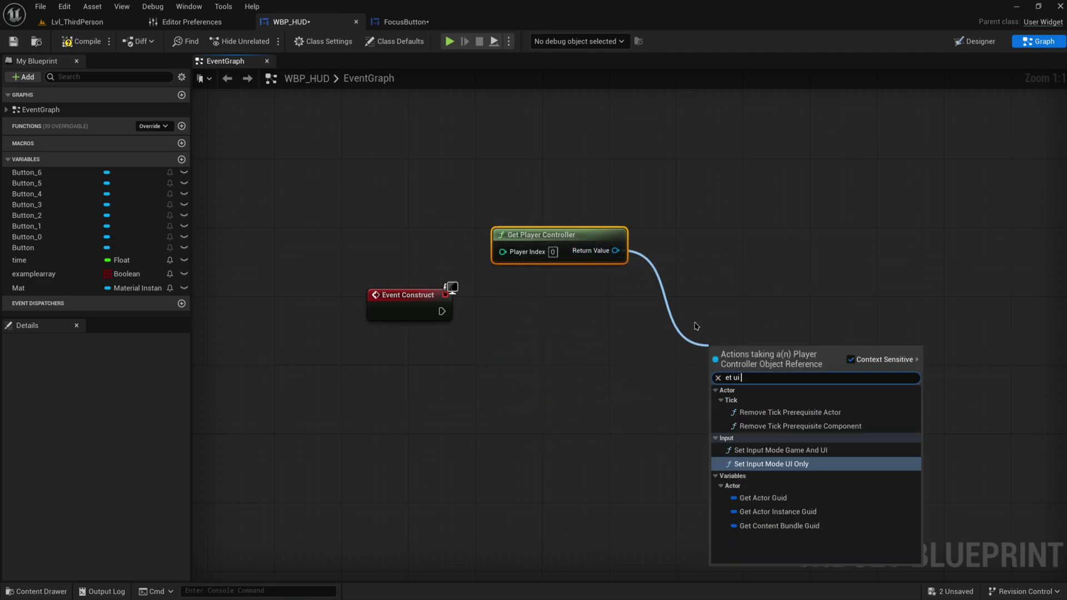
left_click(734, 465)
left_click_drag(742, 353, 430, 320)
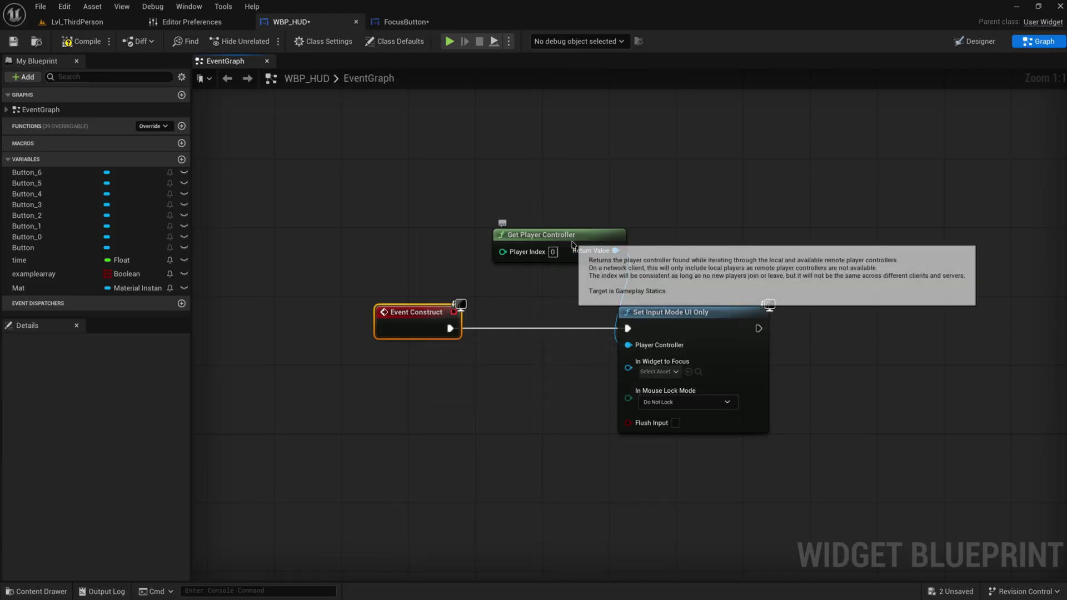
left_click_drag(560, 243, 392, 258)
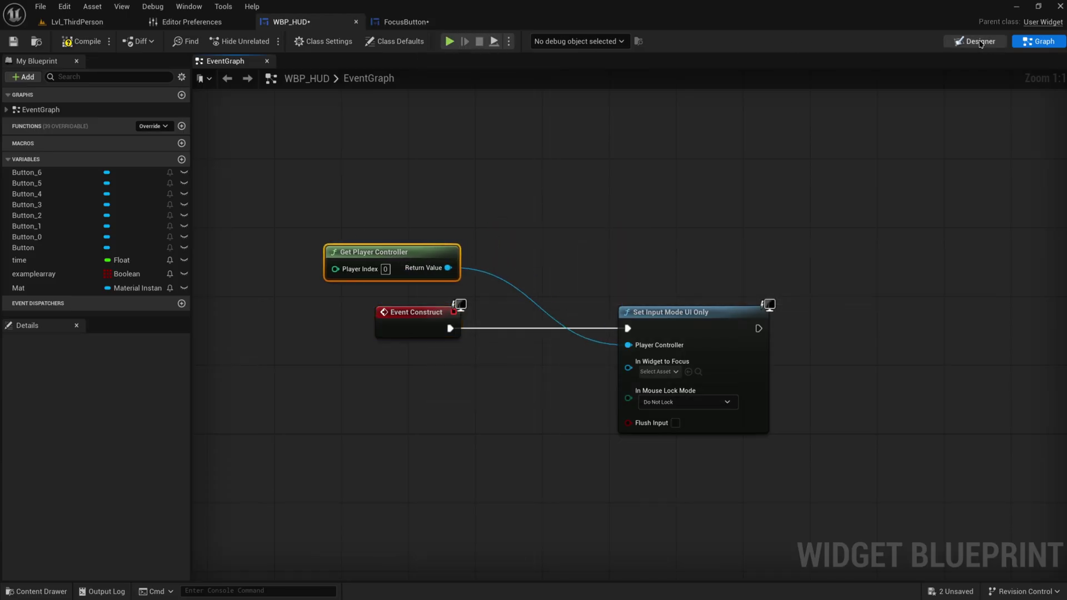
left_click(978, 41)
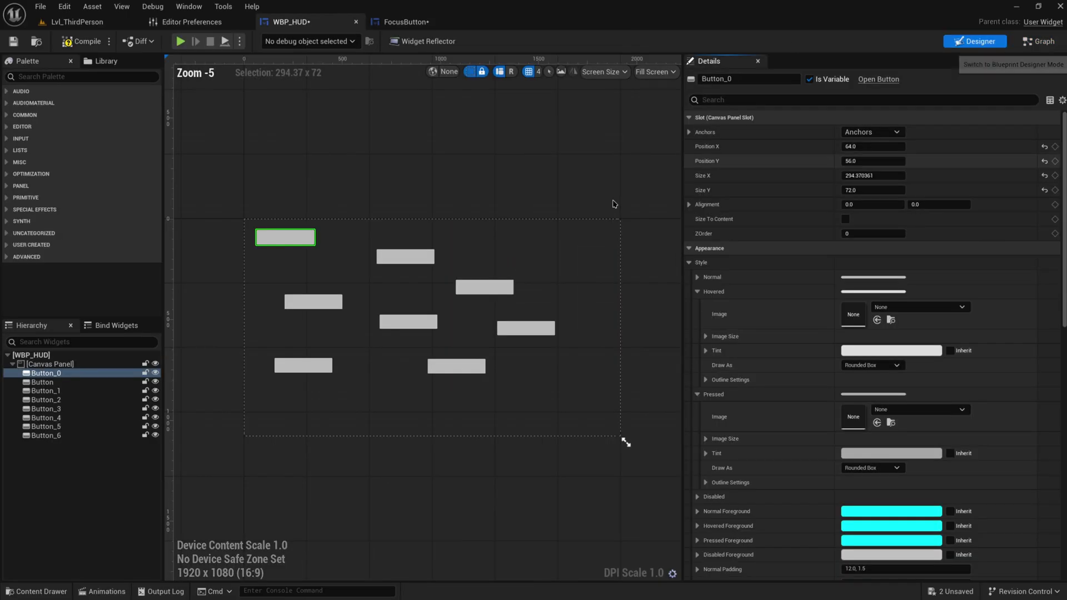
left_click(313, 302)
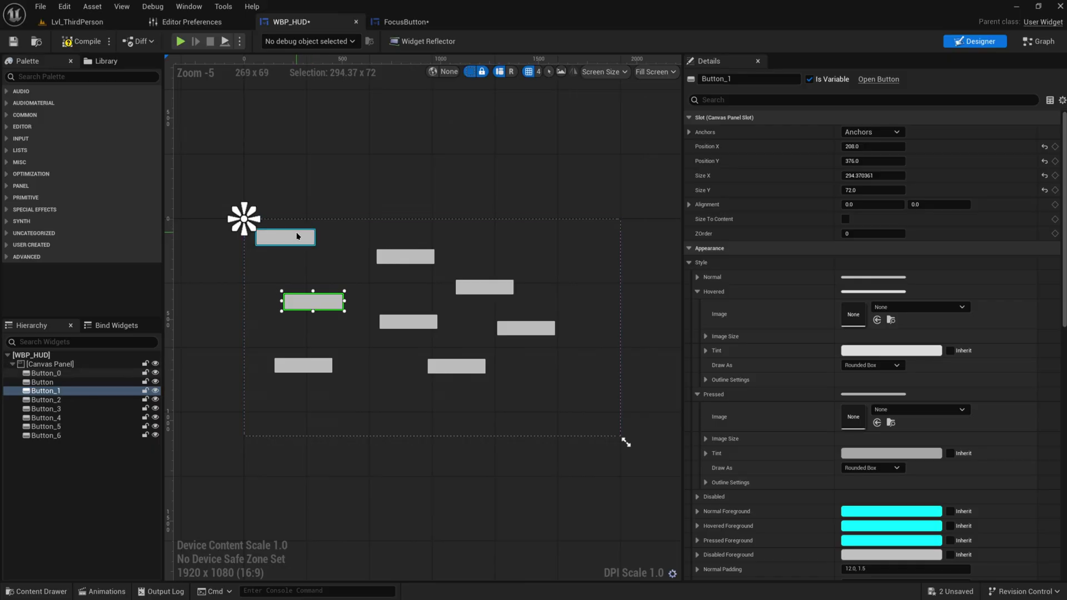
Add an Event On Added to Focus Path node below the click logic in FocusButton's event graph.
left_click(411, 22)
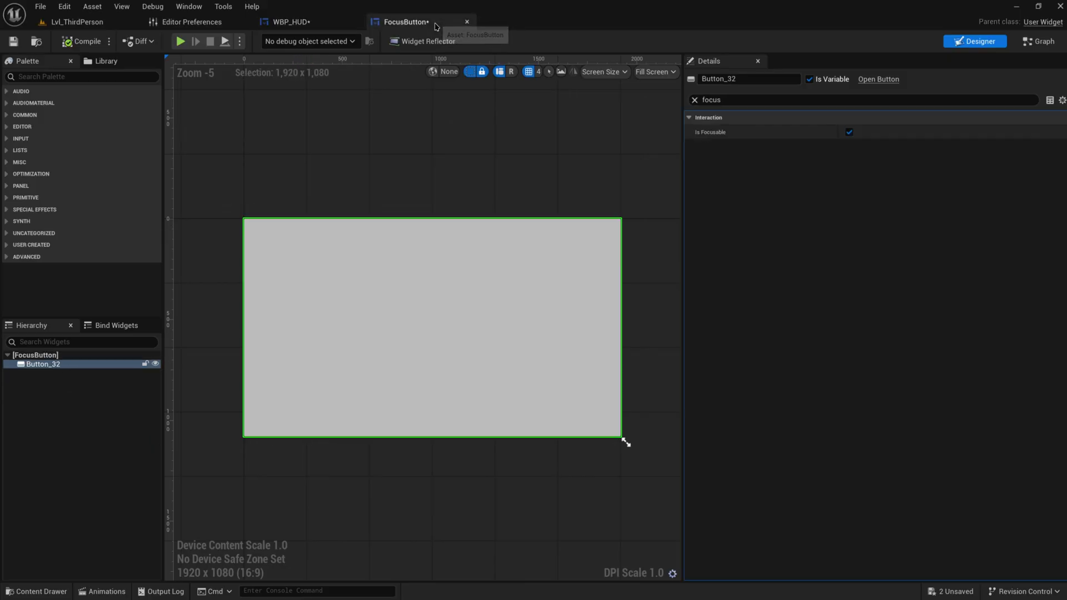
left_click(1040, 42)
right_click_drag(602, 480, 572, 387)
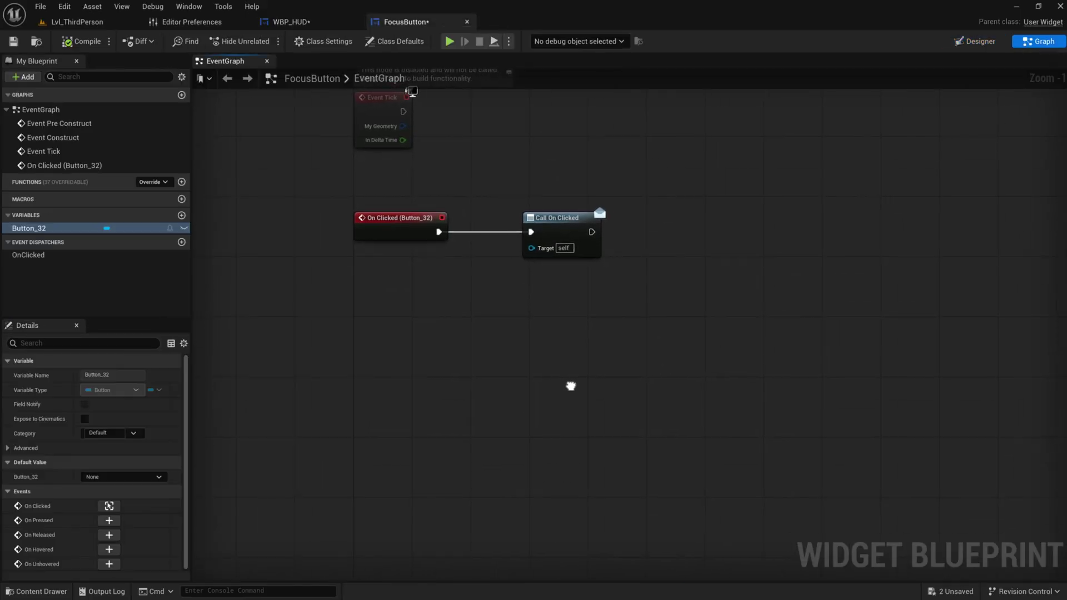
right_click(437, 408)
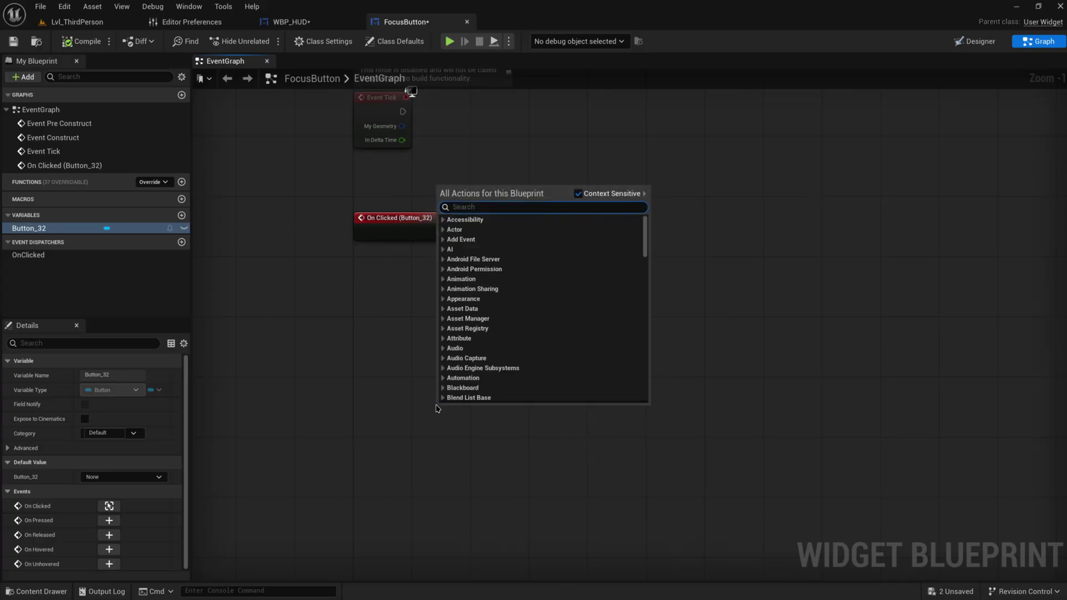
type("on added to")
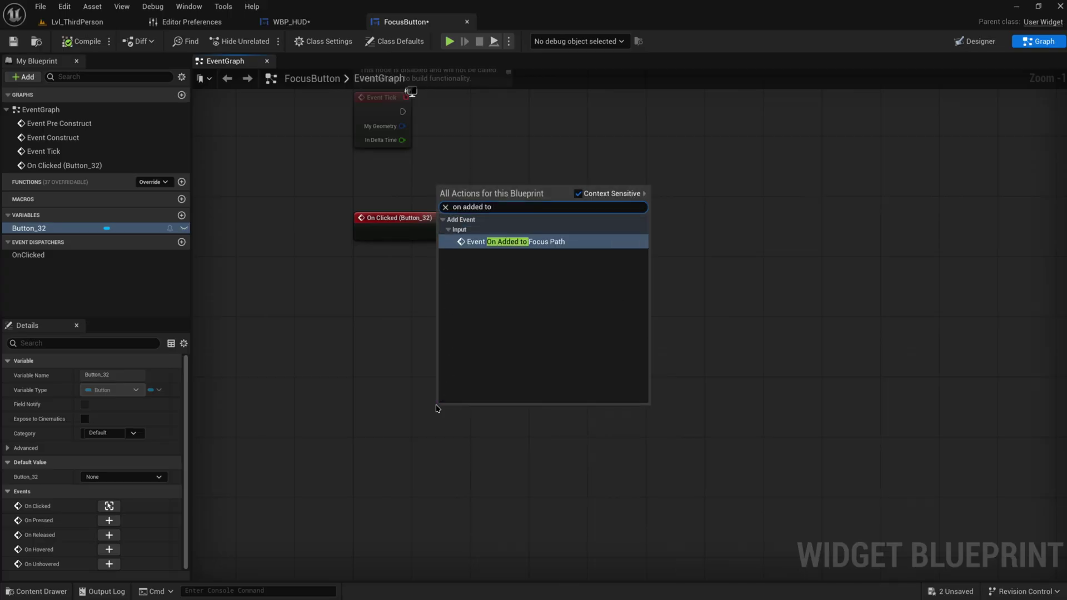
key("Return")
Add an Event On Removed from Focus Path node and place it beneath the On Added to Focus Path event.
right_click_drag(488, 489, 469, 357)
right_click(469, 354)
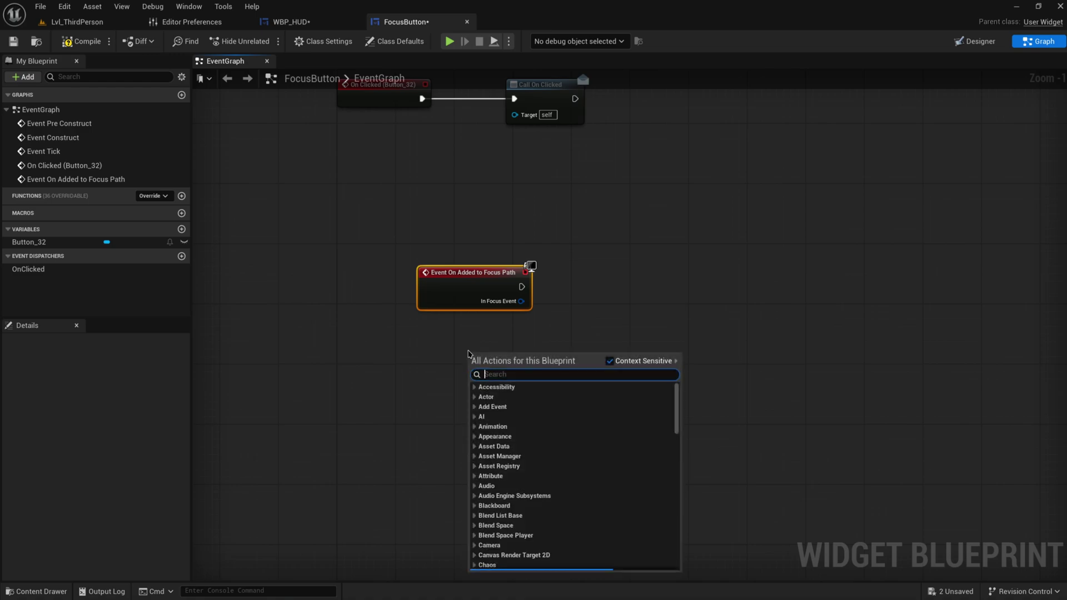
type("on focus")
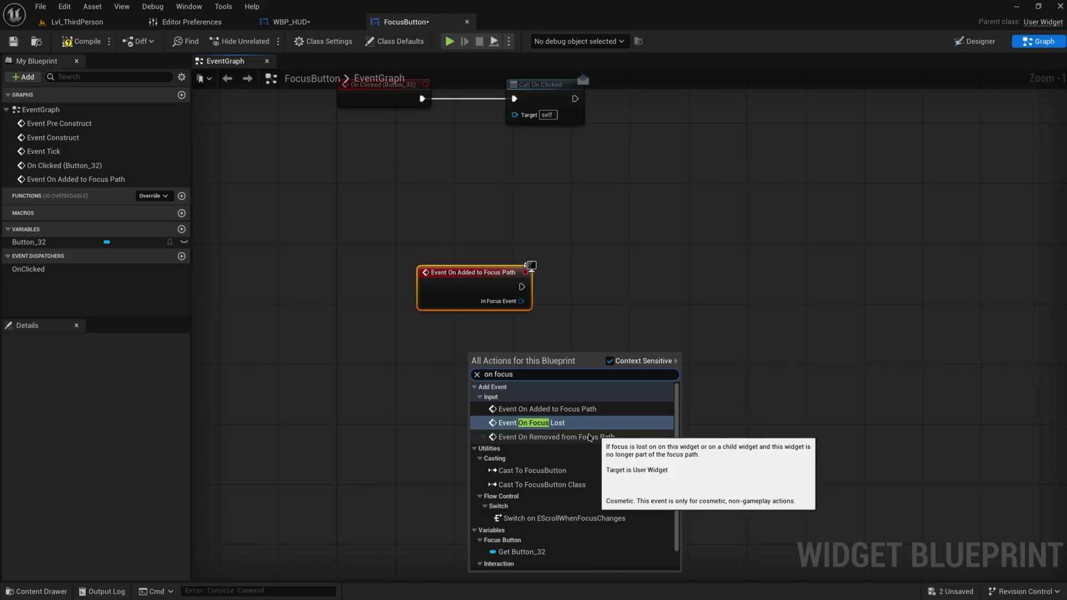
left_click(565, 438)
left_click_drag(550, 366, 498, 373)
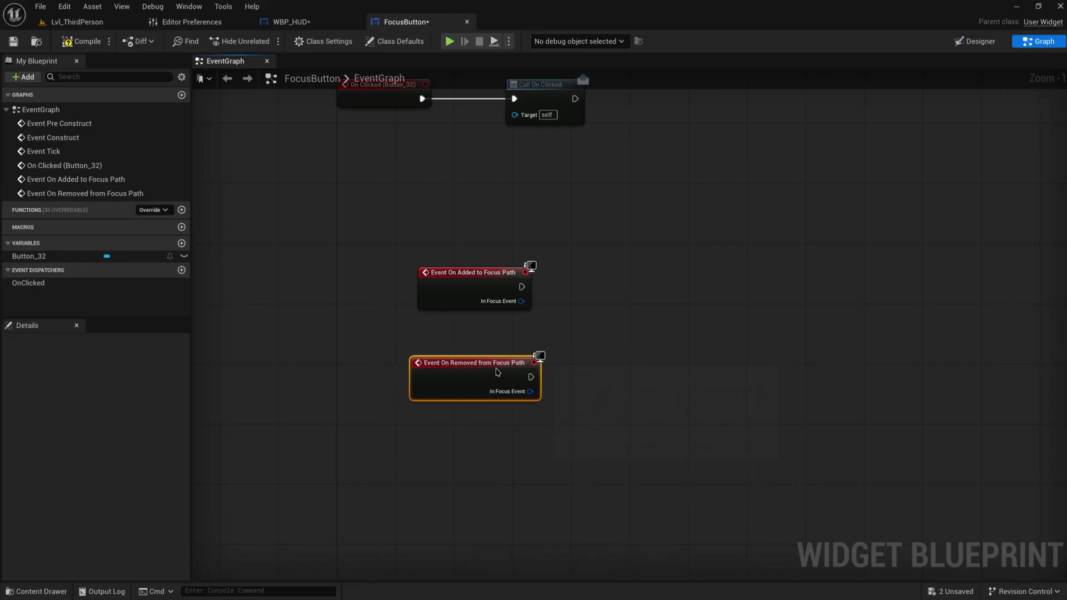
scroll(506, 378, "up", 1)
left_click_drag(338, 242, 554, 367)
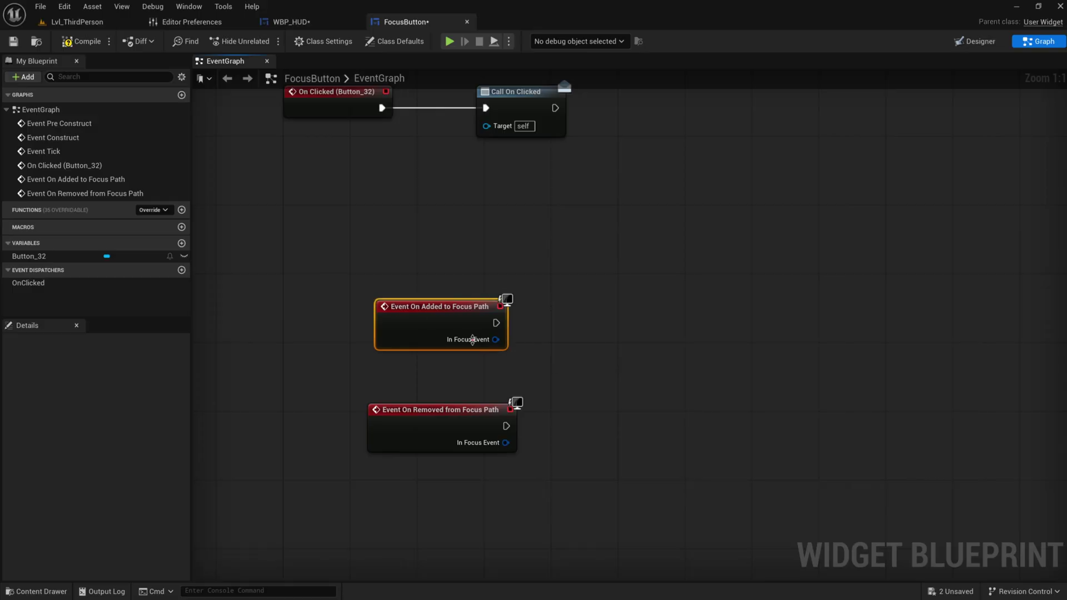
left_click_drag(576, 487, 386, 387)
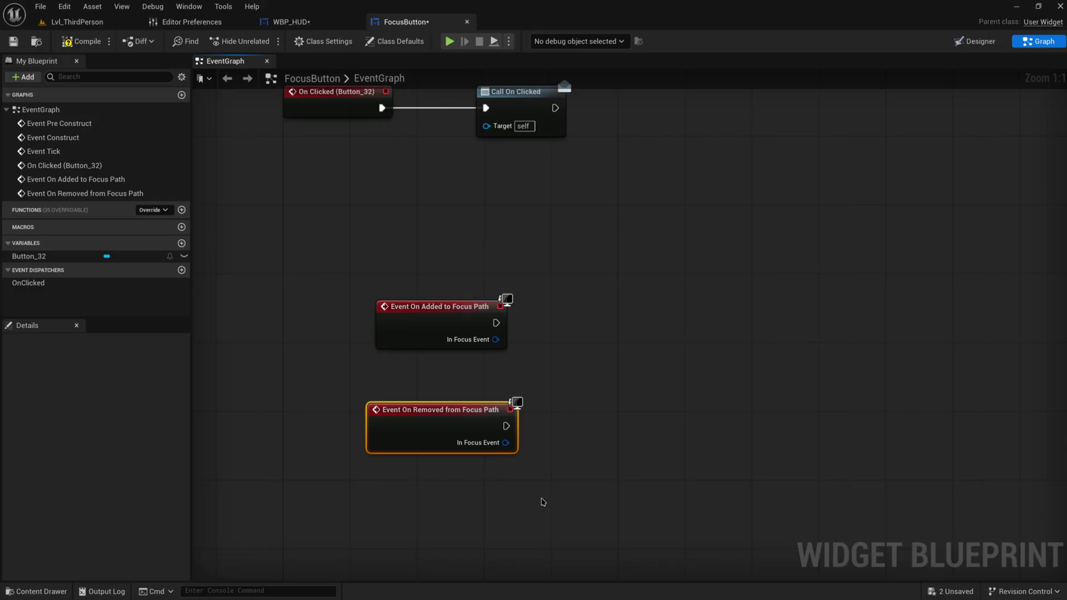
left_click_drag(564, 496, 291, 400)
left_click_drag(582, 496, 365, 420)
left_click(974, 42)
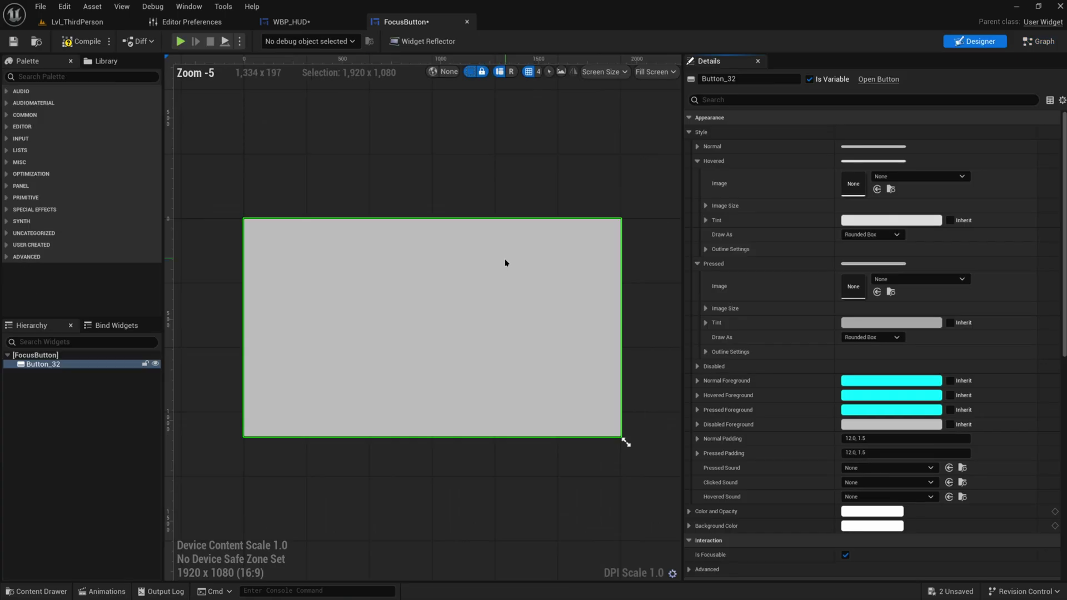
left_click(1039, 42)
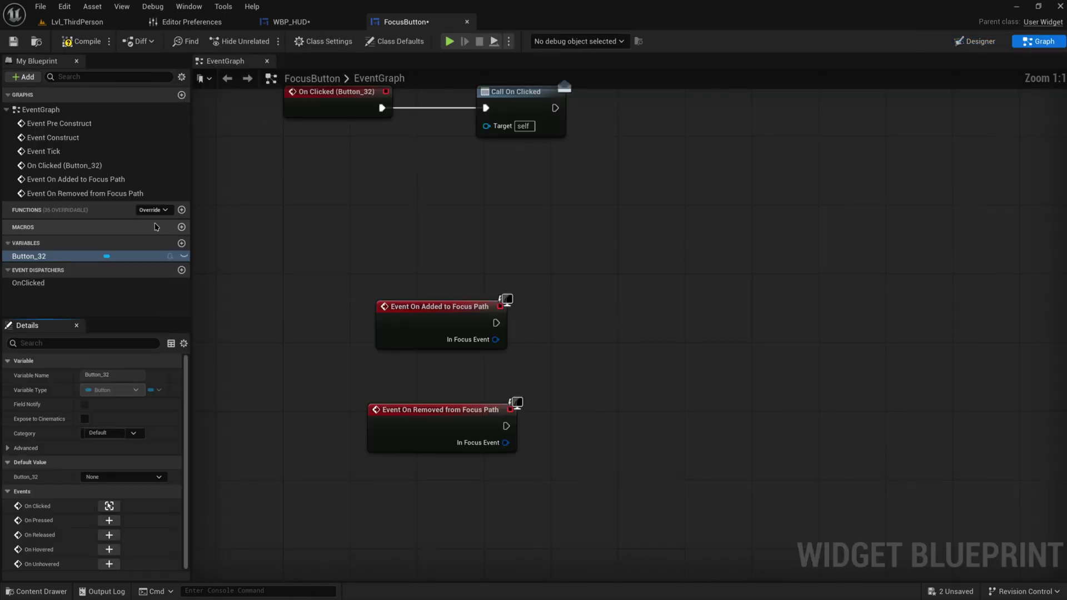
Add a Set Background Color node targeting Button_32, run it from Event On Added to Focus Path, and straighten the connection.
left_click_drag(68, 259, 698, 332, "ctrl")
type("set")
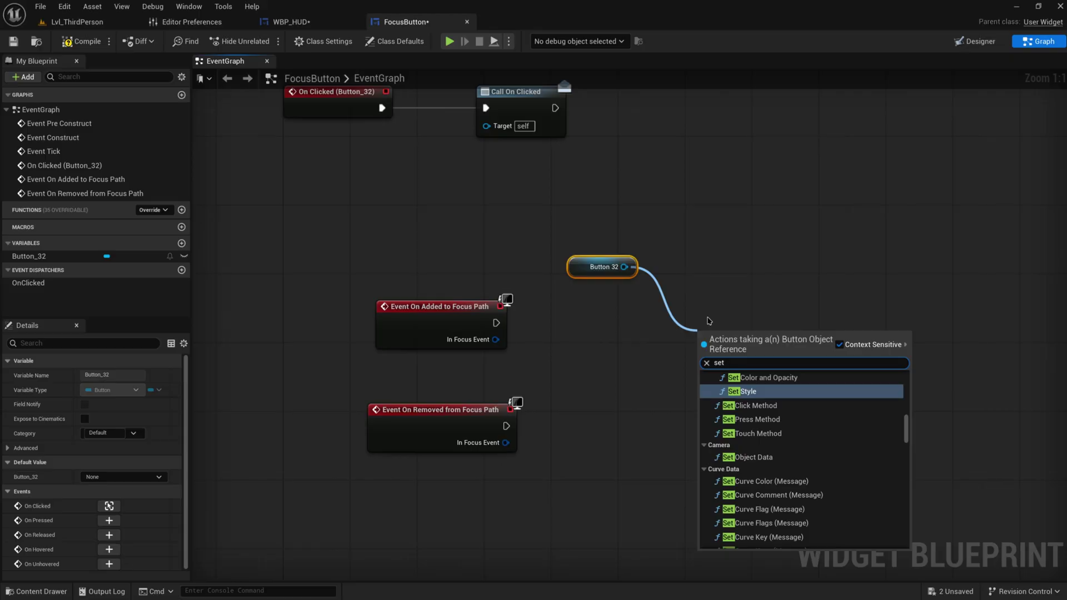
type(" color")
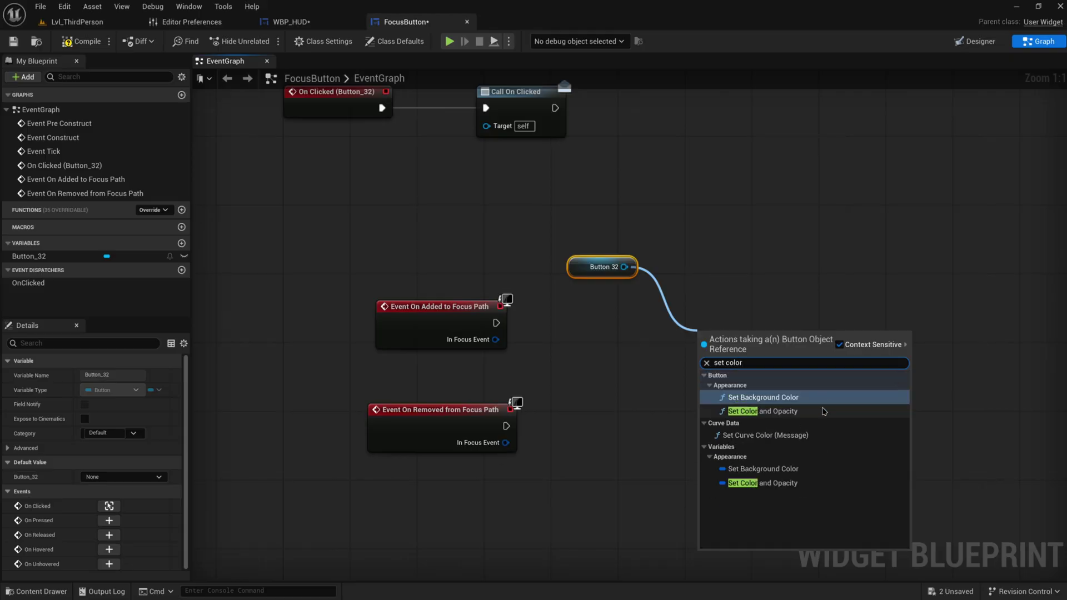
left_click(763, 397)
left_click_drag(703, 357, 496, 323)
key("q")
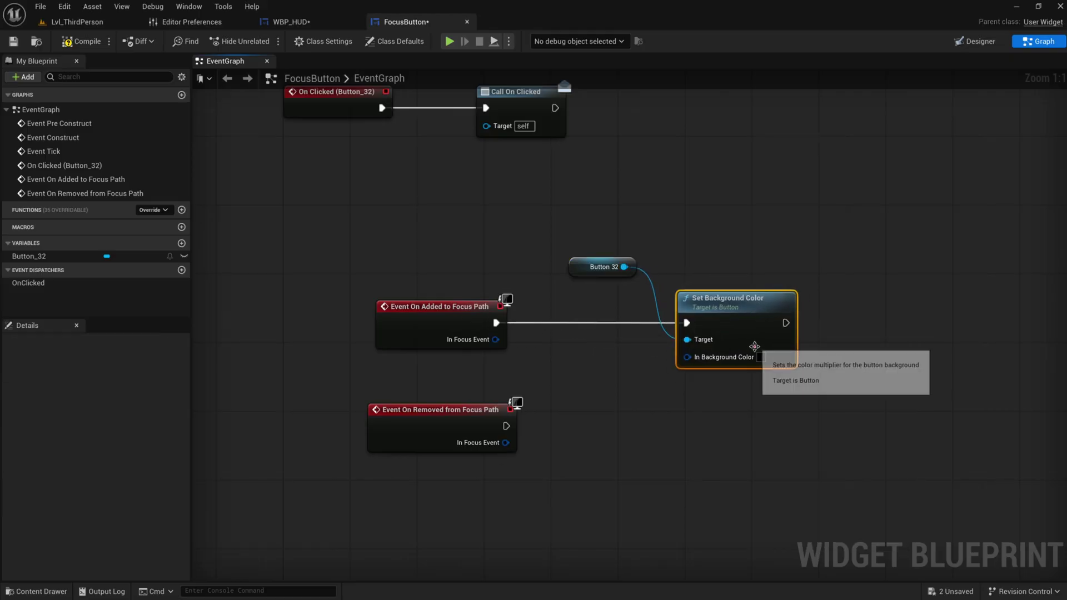
Set the focus-added node's background color to turquoise, hex 33FFF2FF.
left_click(759, 358)
left_click_drag(805, 418, 773, 412)
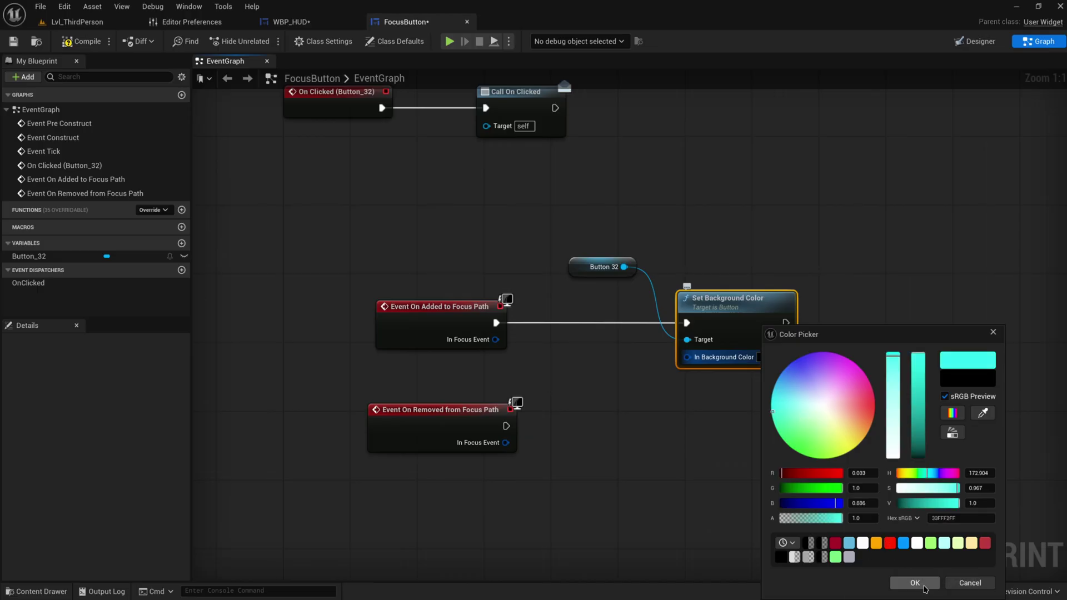
left_click(925, 584)
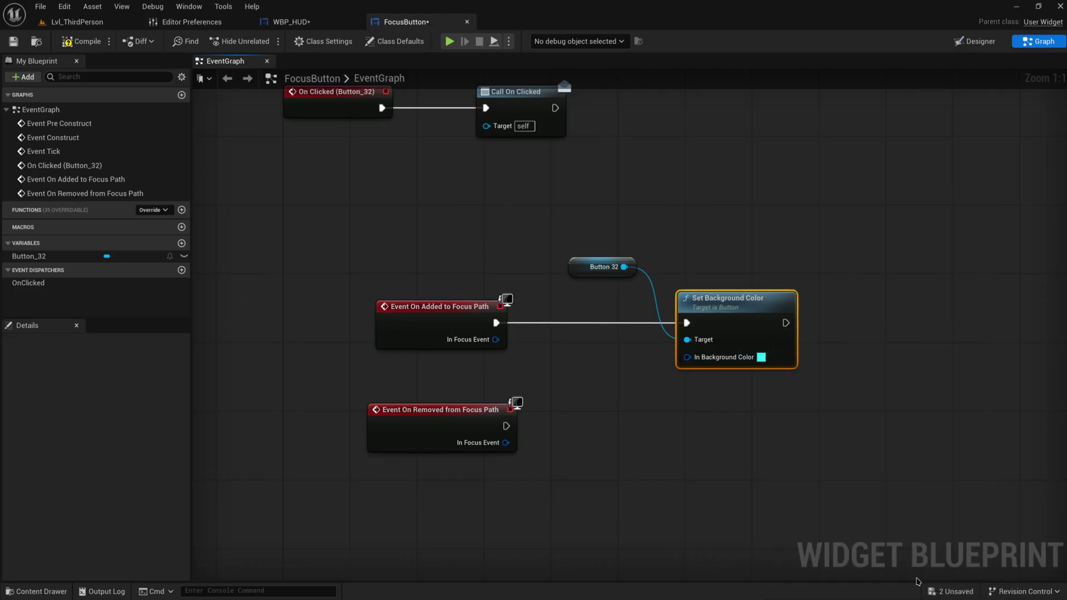
left_click(694, 466)
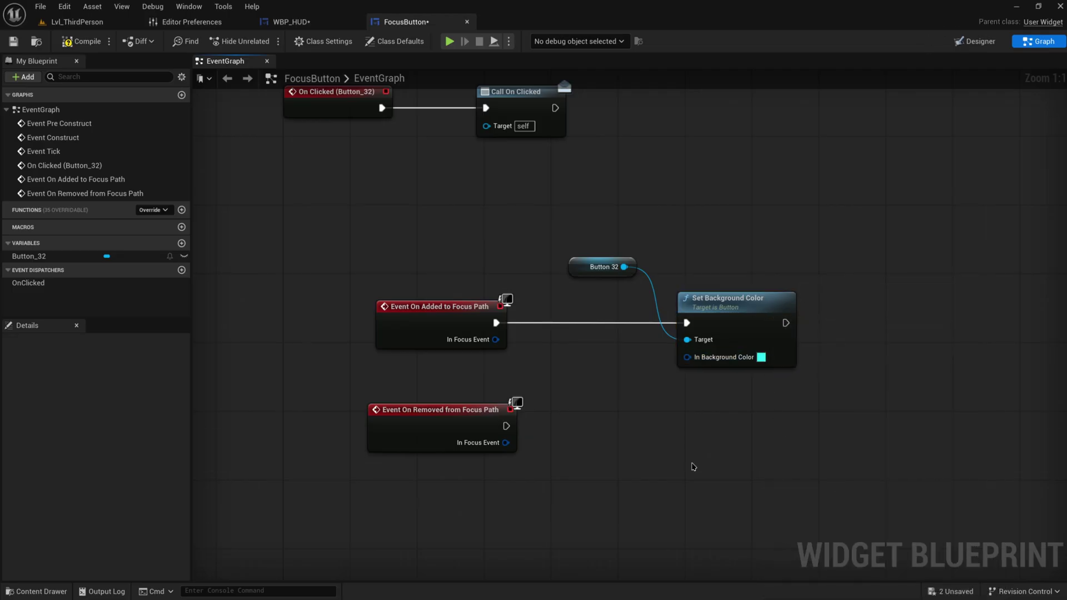
Duplicate the Set Background Color node below the original and check Button_32's default background color in the designer.
left_click(775, 298)
key("ctrl+c")
key("ctrl+v")
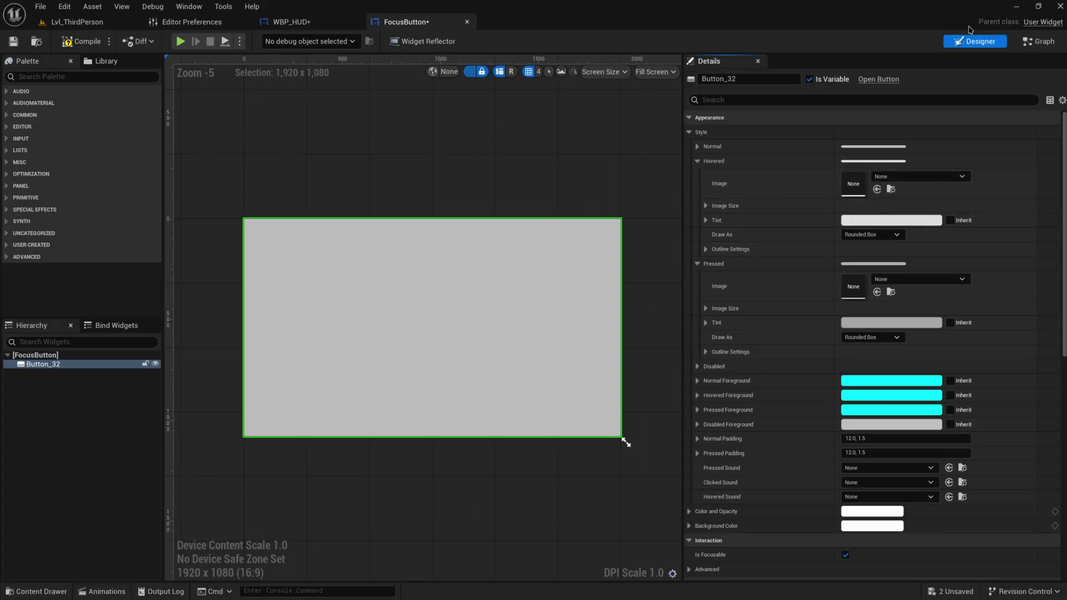
left_click(1038, 41)
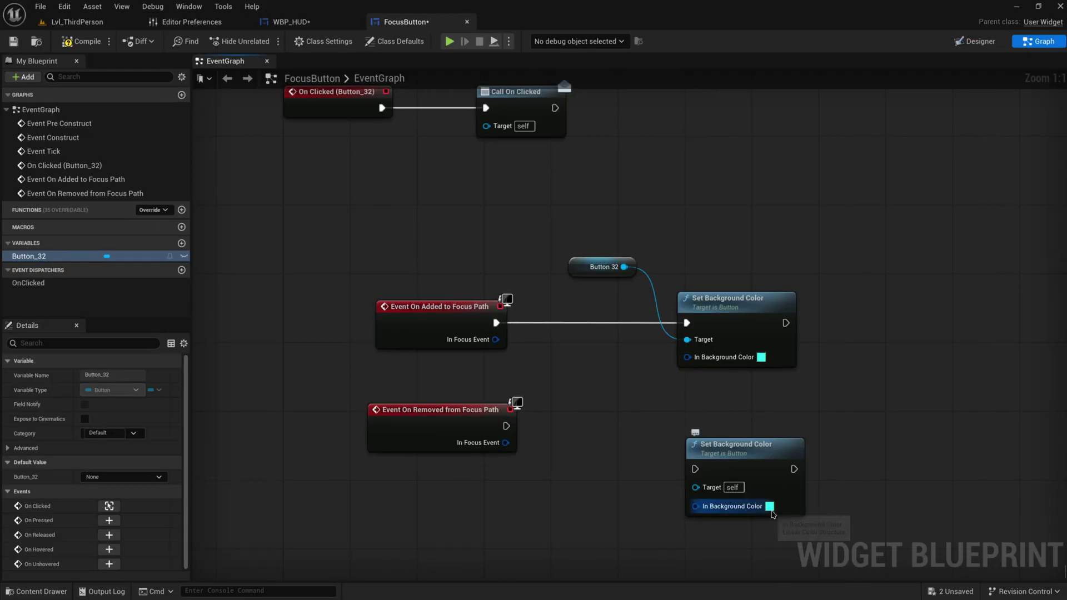
Set the duplicated node's background color to white, hex FFFFFFFF, and run it from Event On Removed from Focus Path.
left_click(770, 507)
left_click_drag(904, 429, 917, 598)
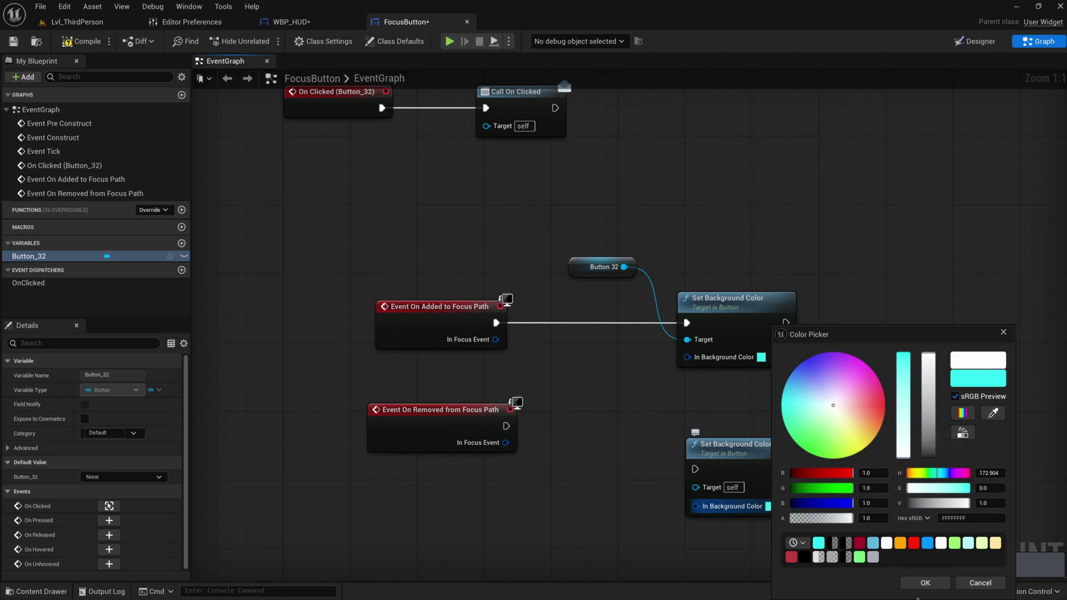
left_click(923, 584)
left_click_drag(695, 469, 504, 432)
left_click_drag(767, 469, 758, 433)
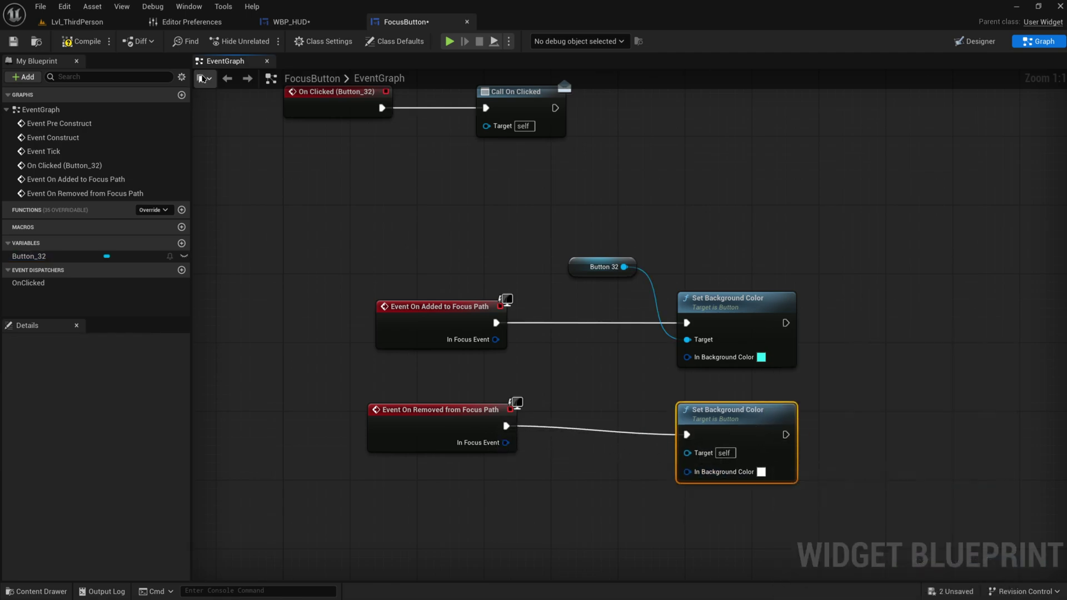
Connect Button 32 to the Target of the focus-removed Set Background Color node, compile, and rearrange the focus event nodes and Button 32.
left_click_drag(616, 267, 687, 453)
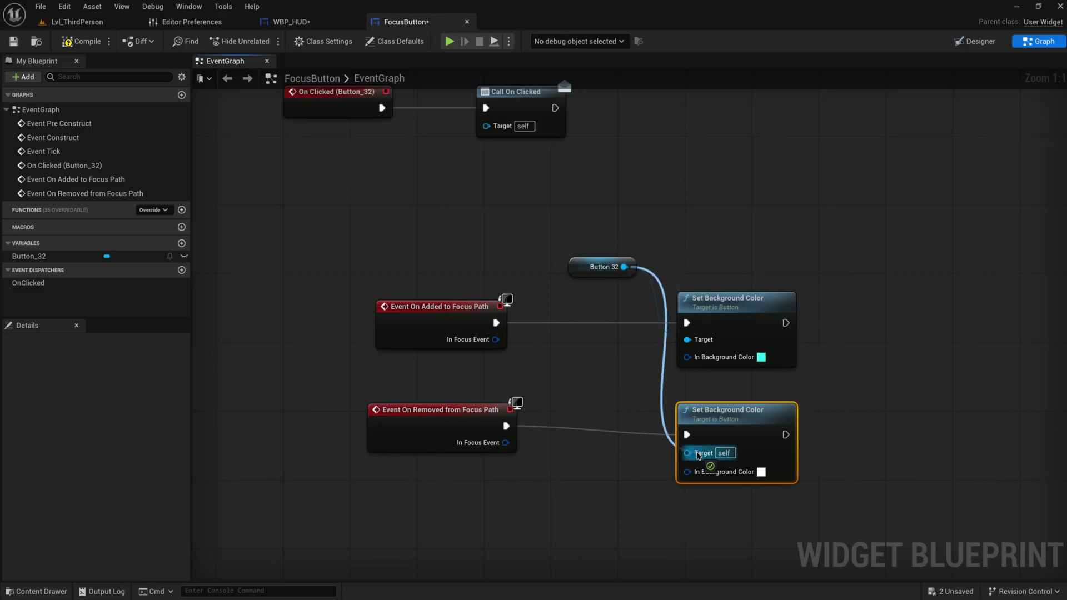
left_click(83, 41)
left_click_drag(889, 496, 381, 250)
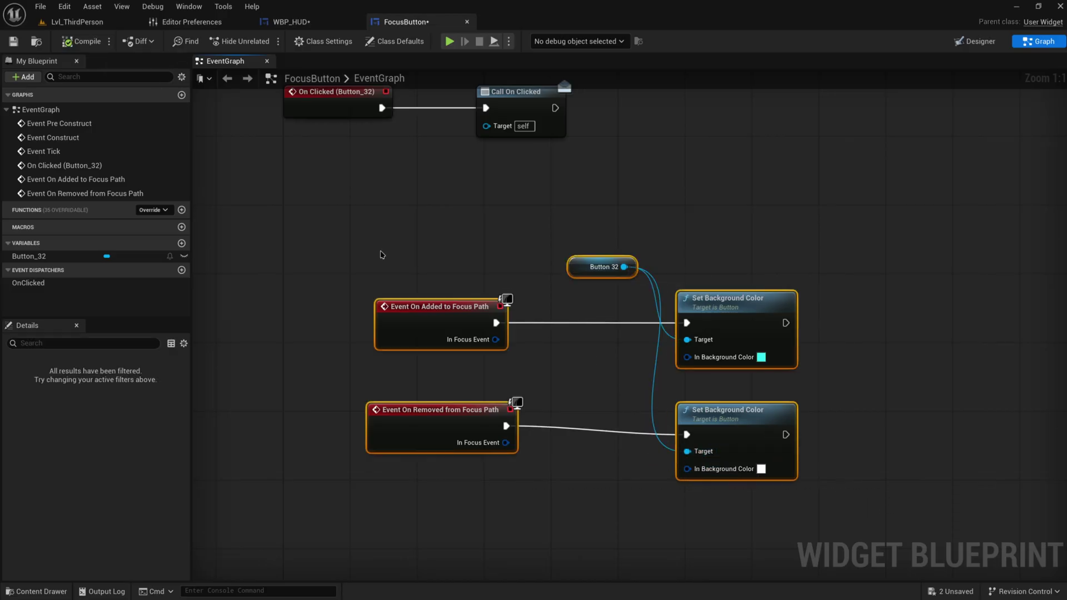
right_click_drag(381, 251, 336, 322)
scroll(458, 372, "down", 2)
left_click_drag(458, 373, 370, 322)
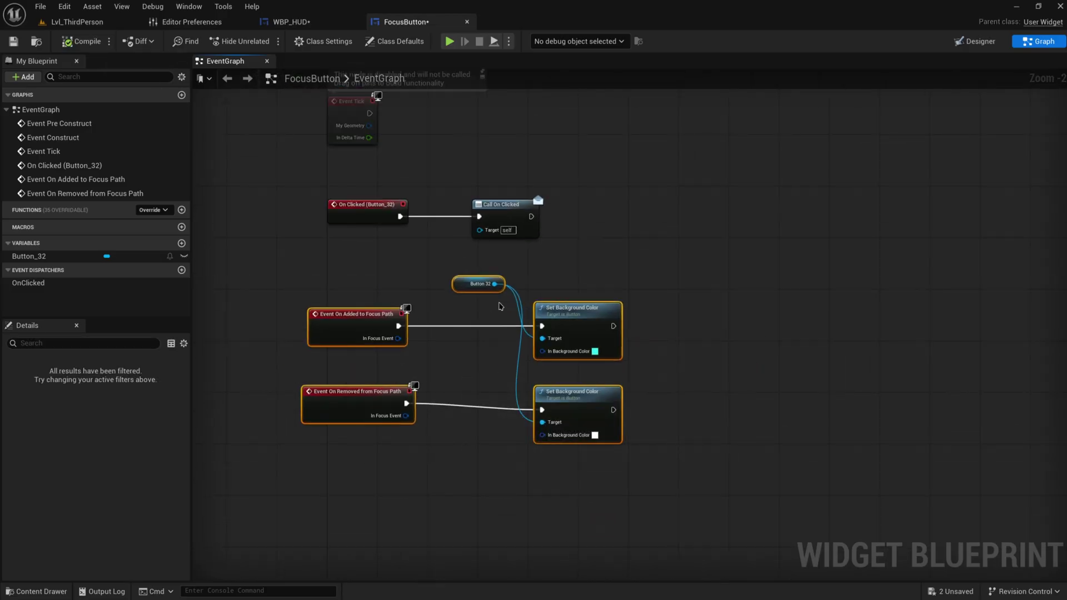
left_click(463, 286)
left_click_drag(462, 286, 454, 364)
Delete all eight existing buttons from the Canvas Panel in WBP_HUD.
left_click(292, 22)
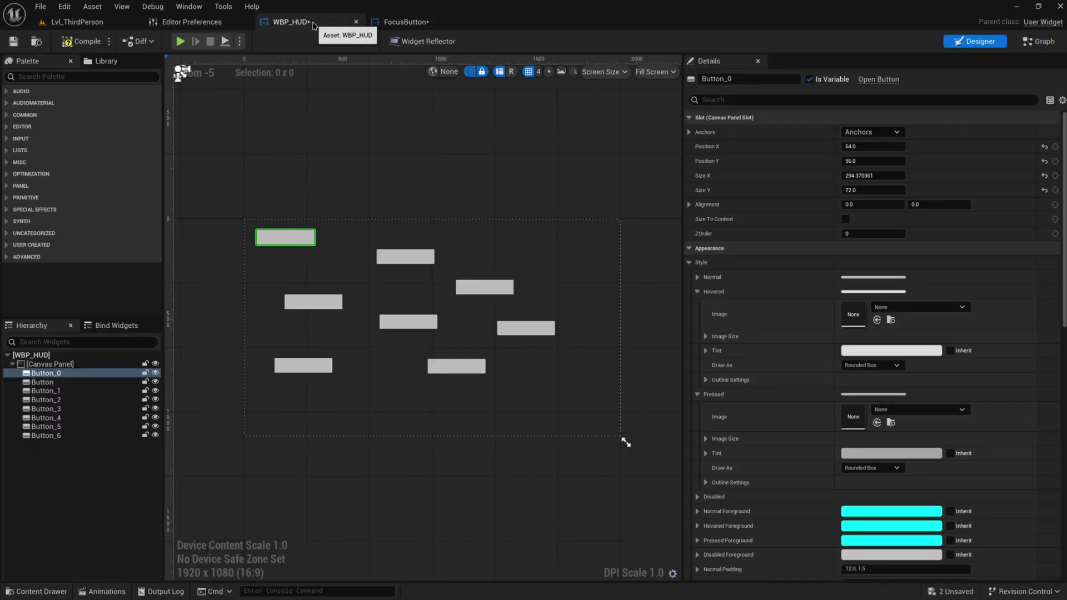
left_click(50, 436, "shift")
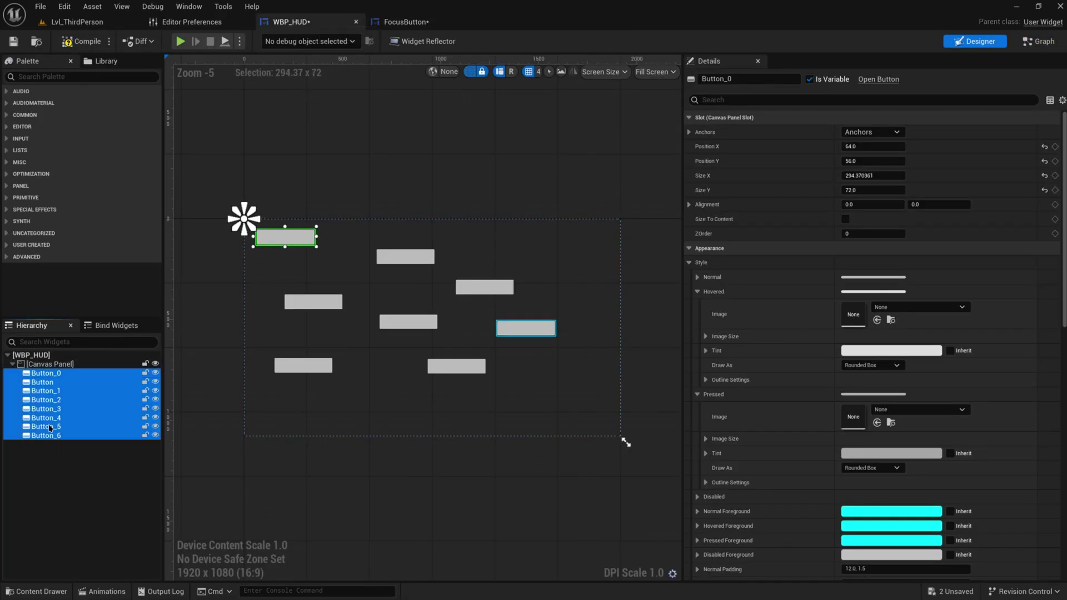
right_click(50, 428)
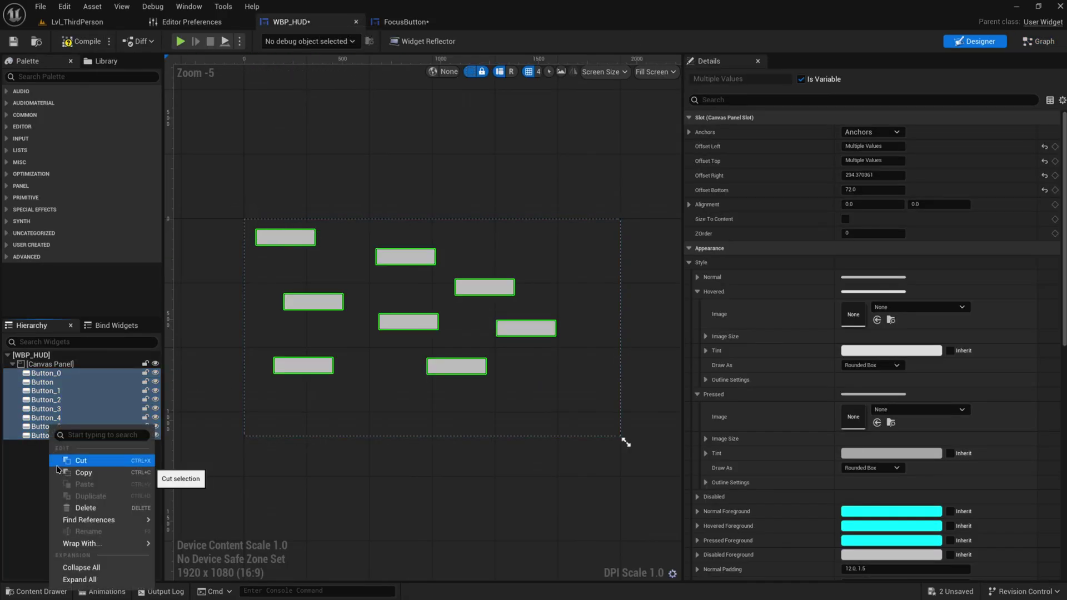
left_click(83, 508)
Add a FocusButton widget to the WBP_HUD Canvas Panel and duplicate it four times.
left_click(97, 77)
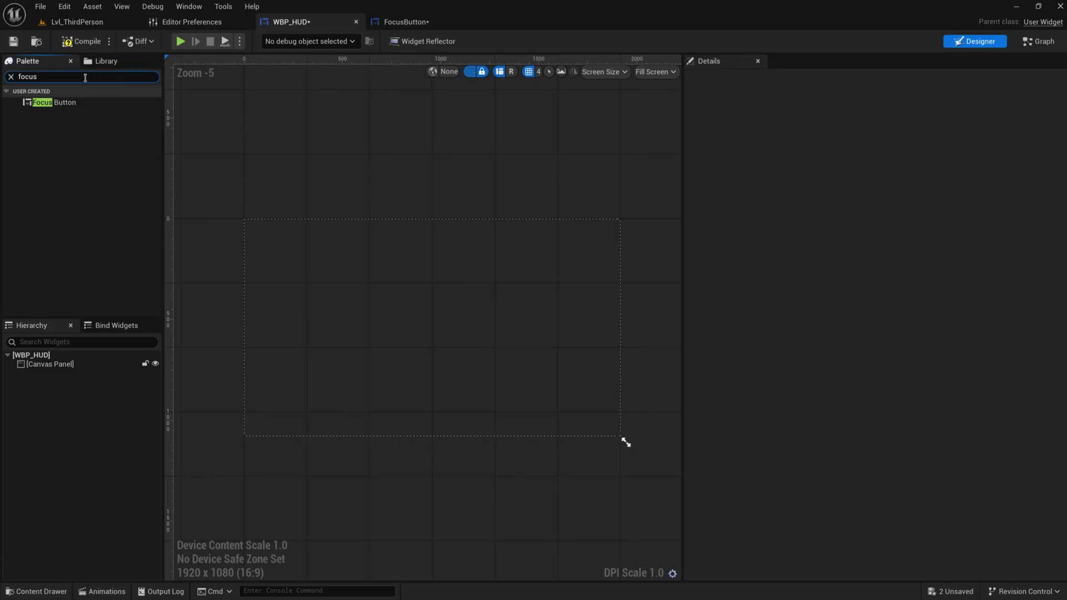
left_click_drag(53, 102, 50, 365)
key("ctrl+d")
key("ctrl+d")
key("ctrl+d")
key("ctrl+d")
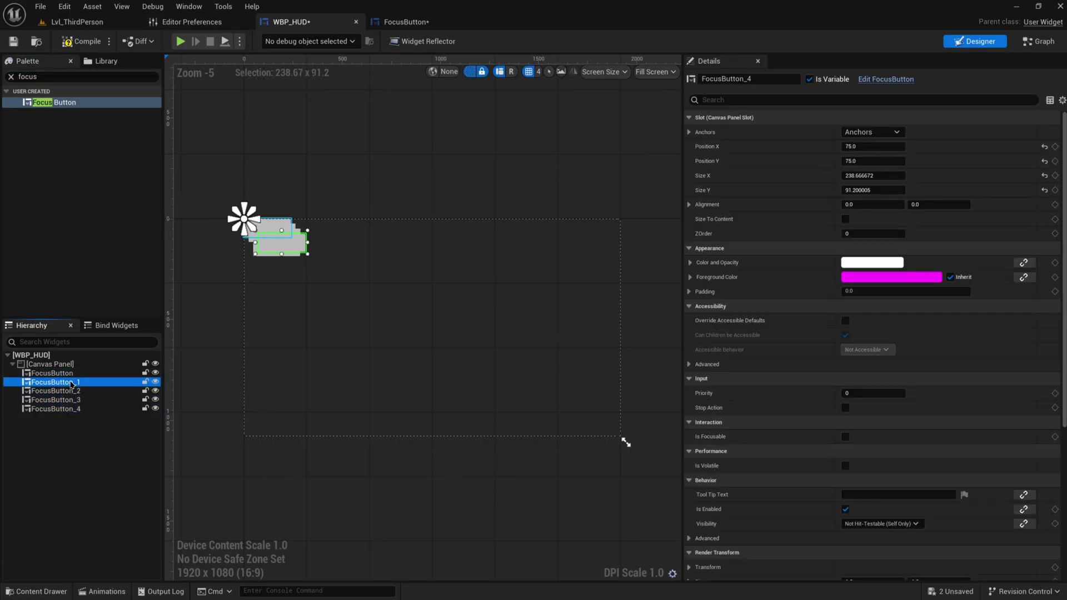
Spread the FocusButton widgets across the canvas, with FocusButton_3 at about 468, 276 and FocusButton_1 at about 636, 472.
left_click(89, 400)
left_click_drag(277, 242, 359, 284)
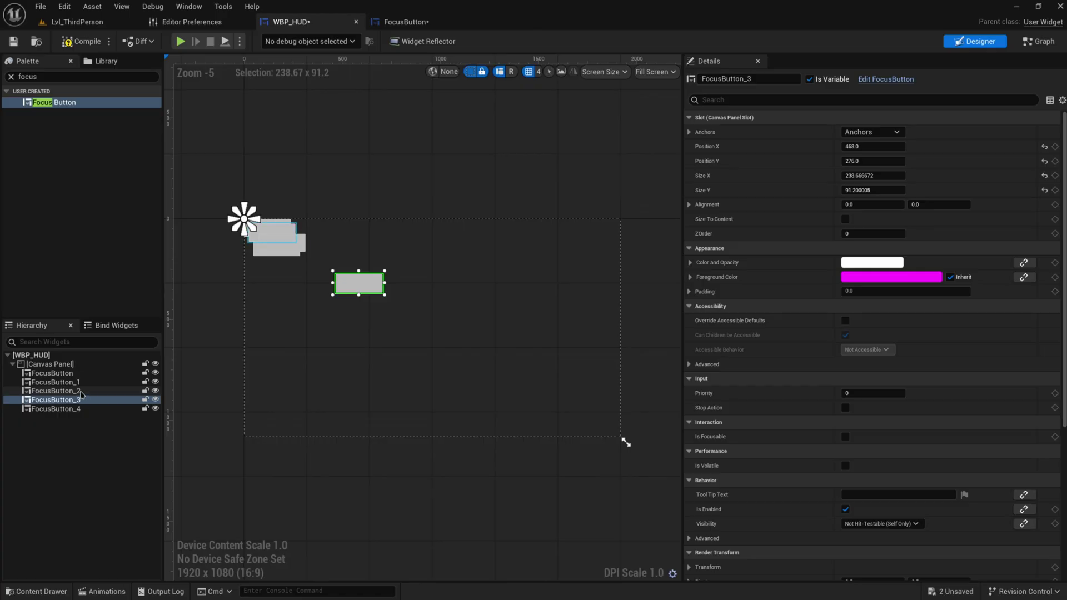
left_click(80, 391)
left_click_drag(278, 248, 275, 305)
left_click_drag(280, 248, 415, 253)
left_click(55, 382)
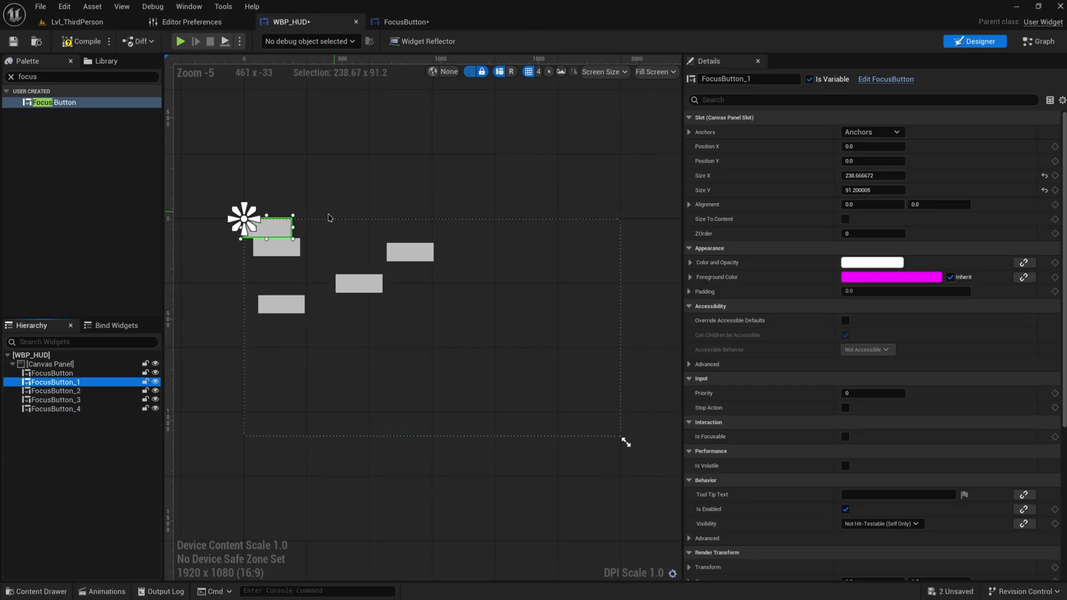
left_click_drag(281, 228, 407, 322)
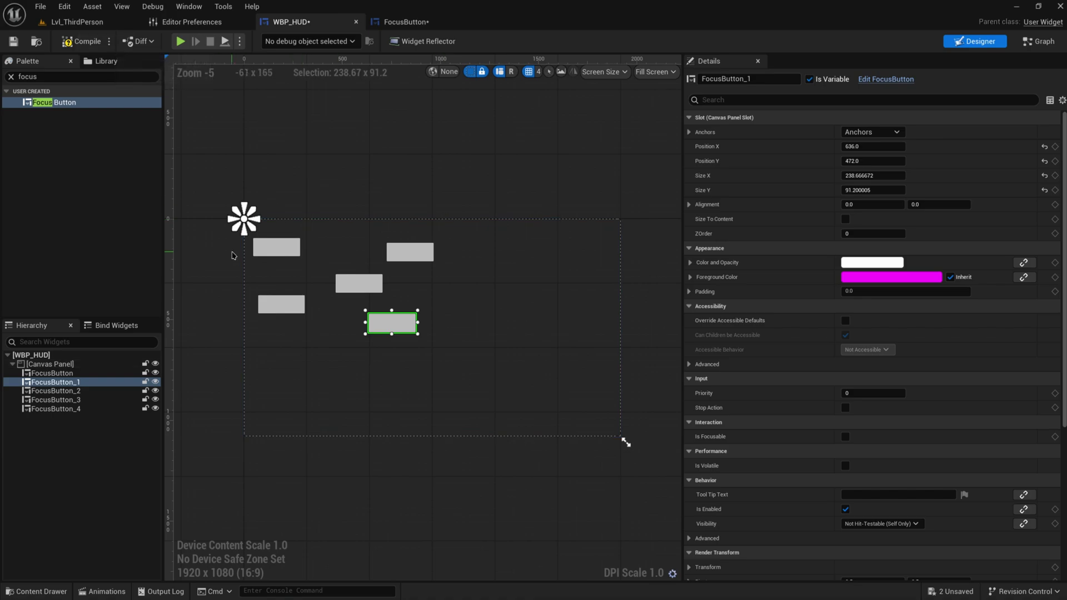
Connect the FocusButton variable to In Widget to Focus on the Set Input Mode UI Only node and compile WBP_HUD.
left_click(276, 247)
scroll(302, 259, "up", 3)
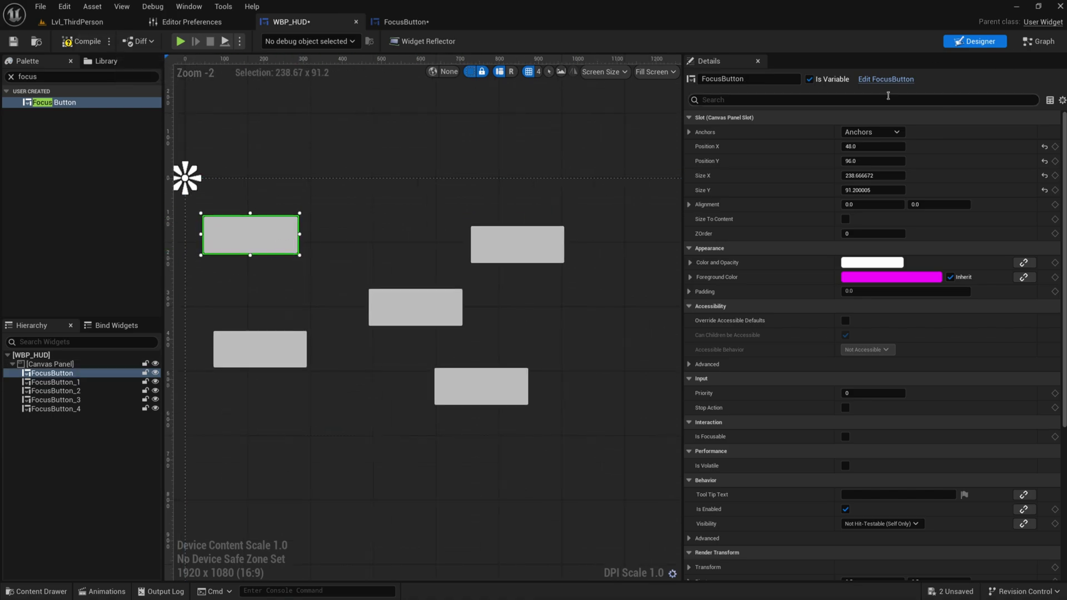
left_click(1037, 41)
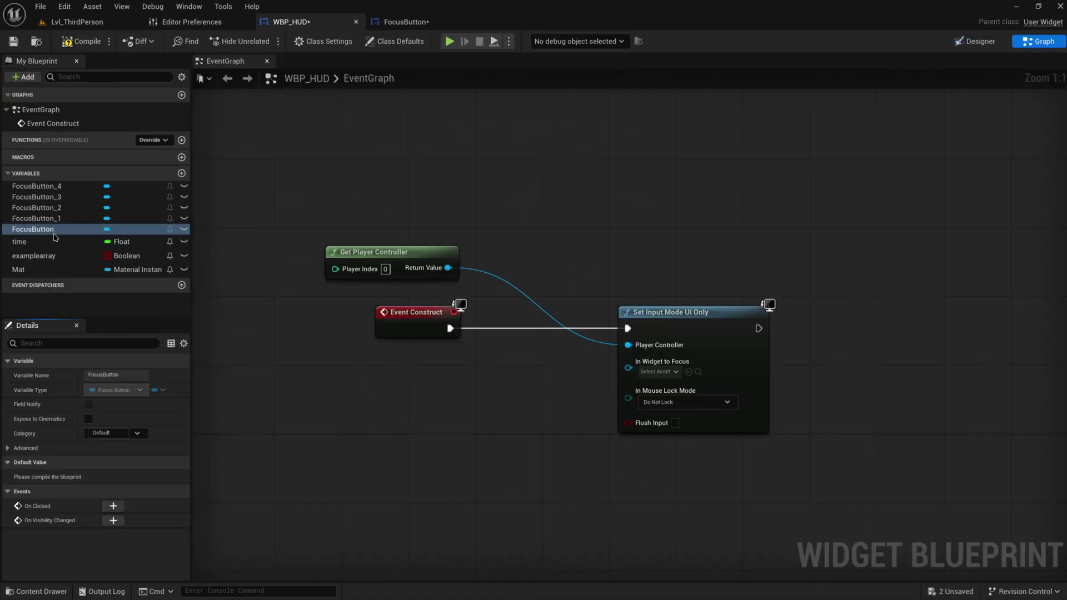
left_click_drag(44, 229, 644, 362)
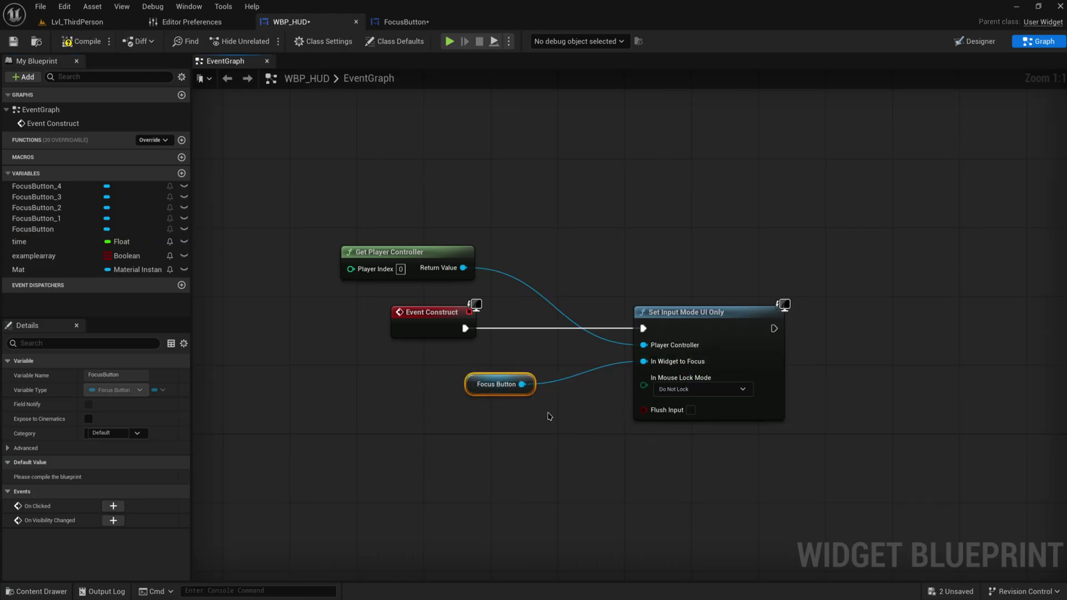
left_click(81, 41)
Play Lvl_ThirdPerson to check whether the first HUD button receives focus, and stop the session.
left_click(77, 21)
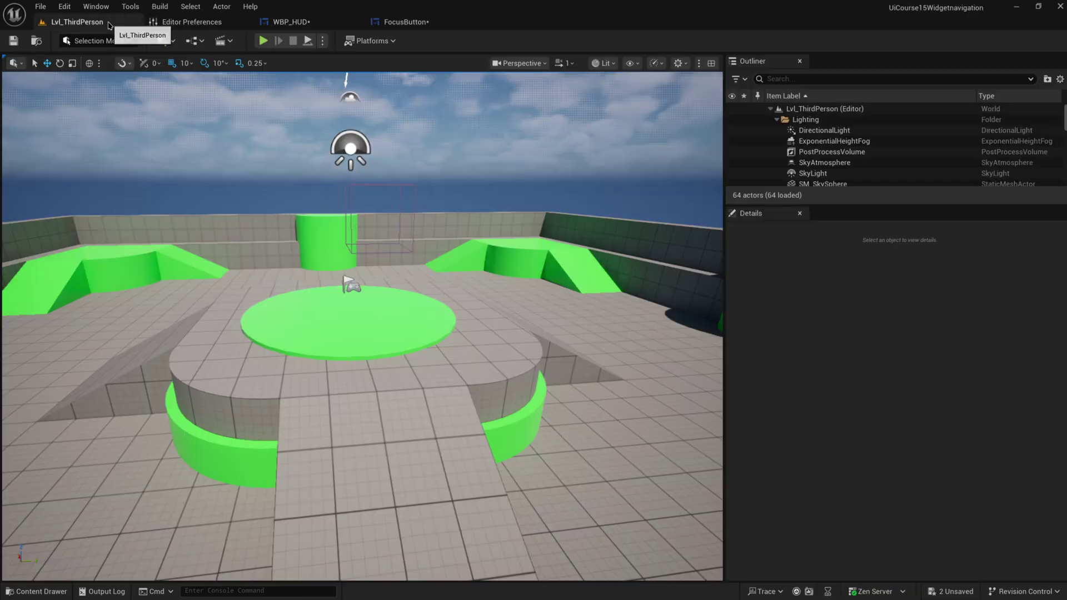
left_click(263, 41)
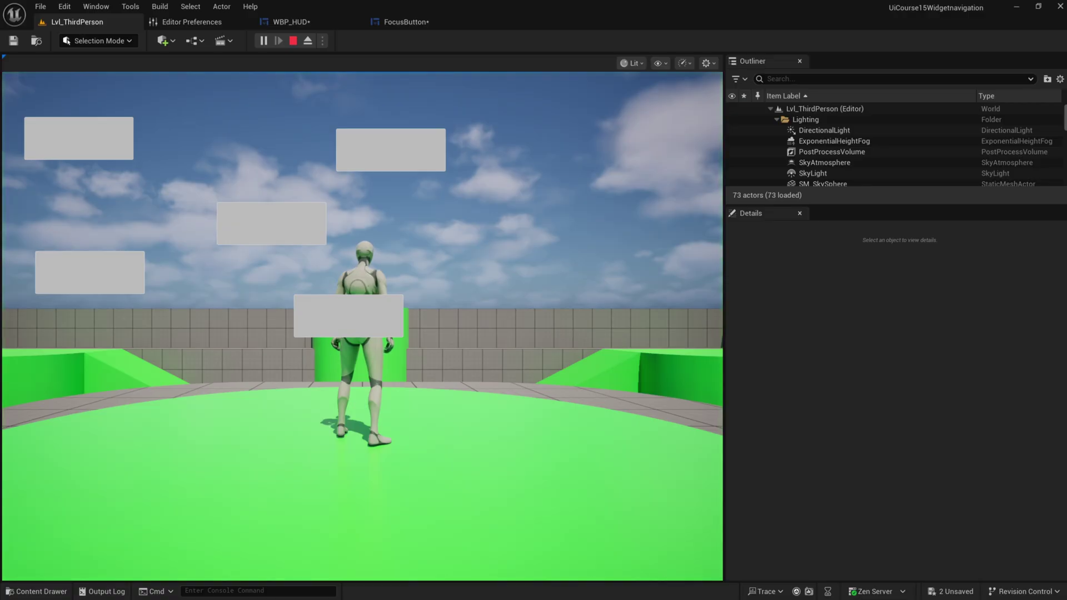
key("Escape")
Enable Is Focusable on the FocusButton widget's root, set its Desired Focus Widget to Button_32, and compile.
left_click(291, 22)
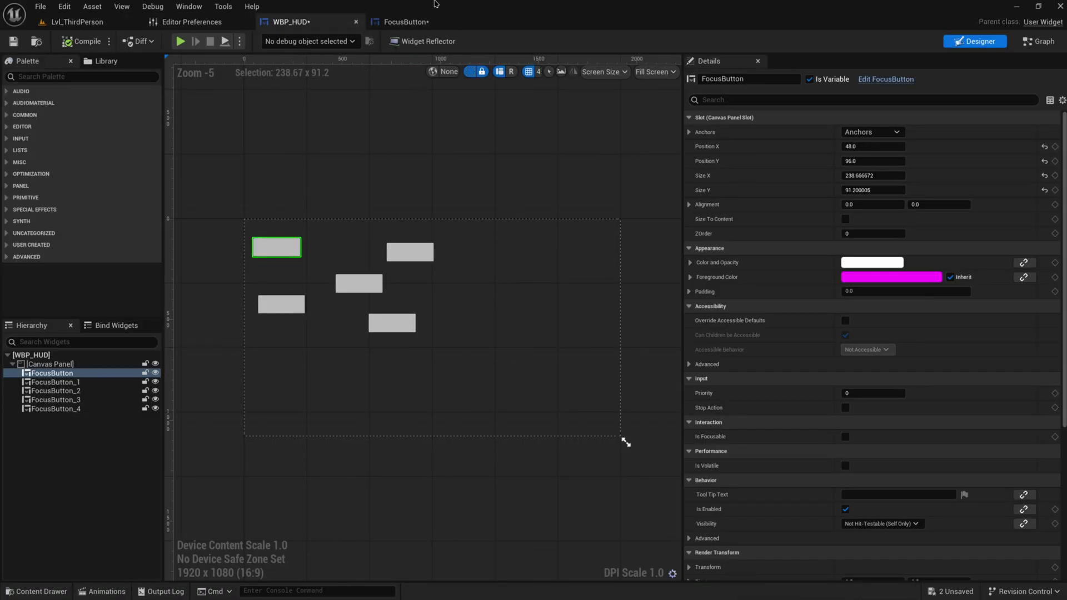
left_click(412, 22)
left_click(975, 41)
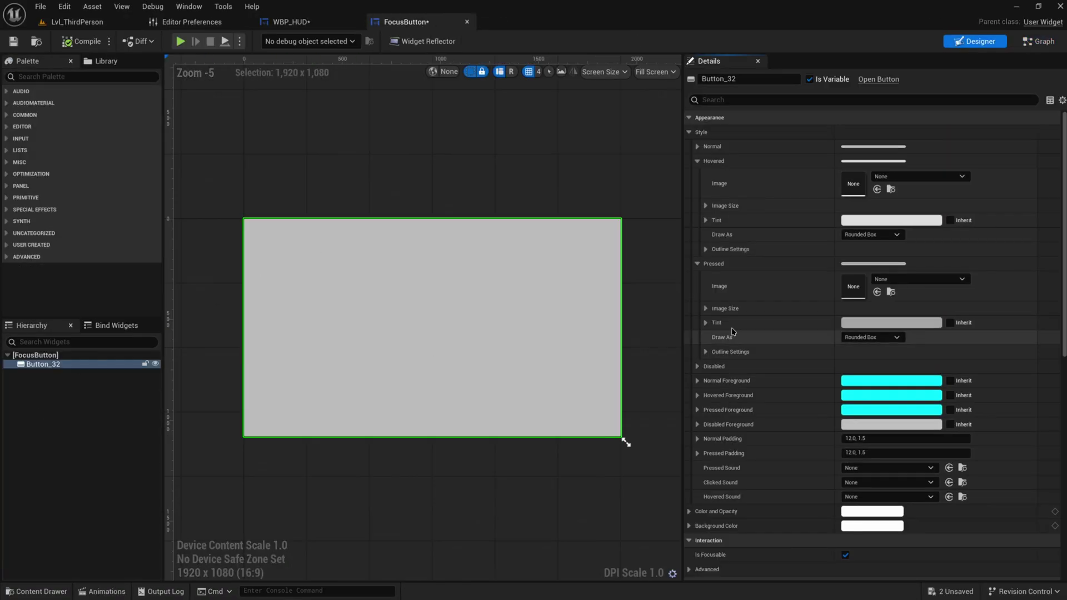
left_click(736, 99)
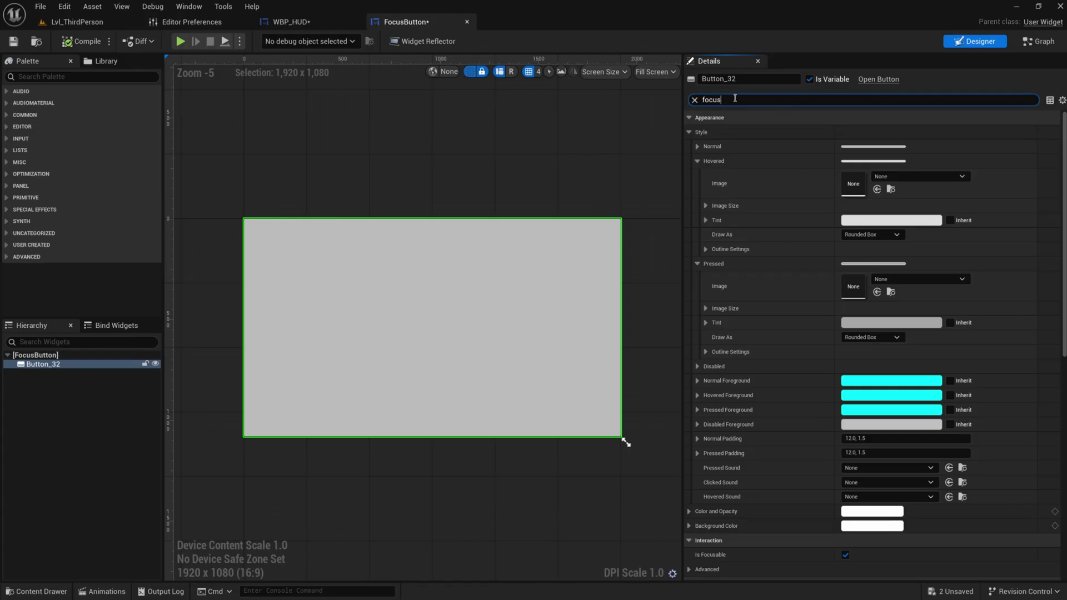
left_click(291, 22)
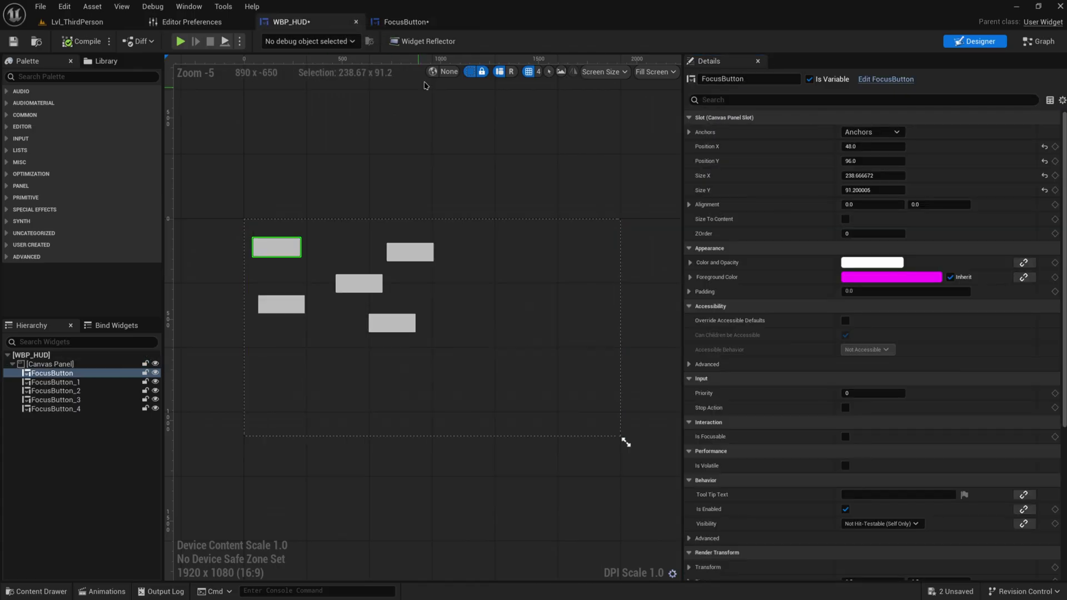
left_click(406, 22)
left_click(35, 354)
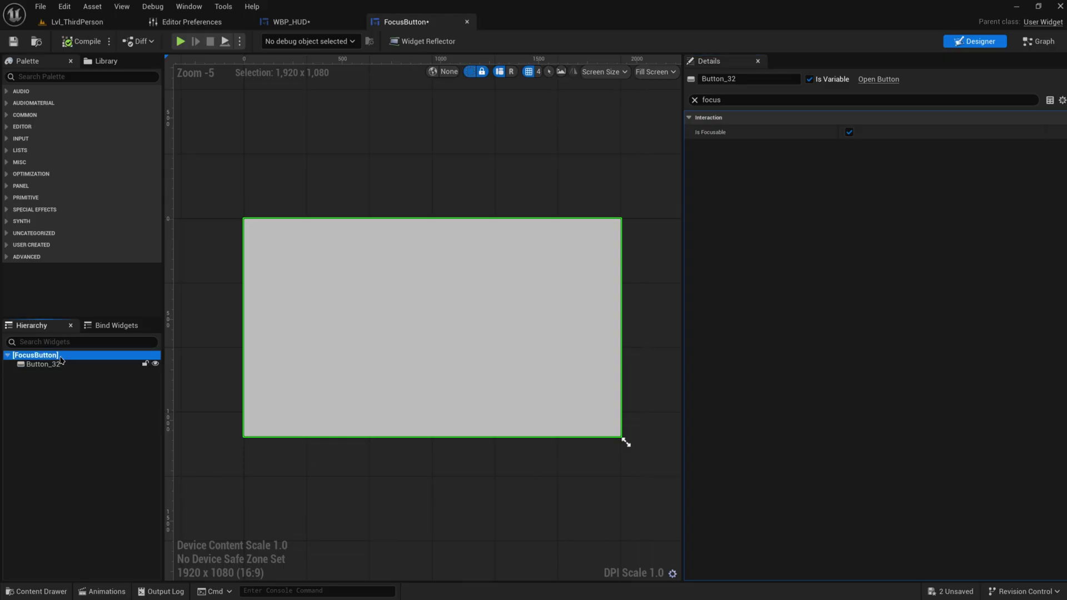
left_click(849, 131)
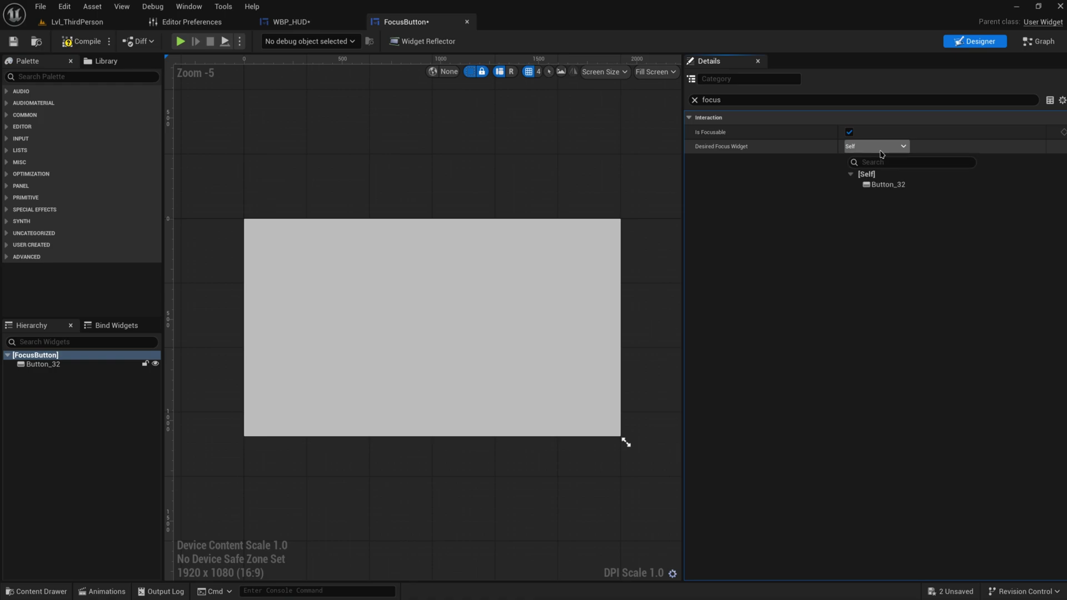
left_click(887, 185)
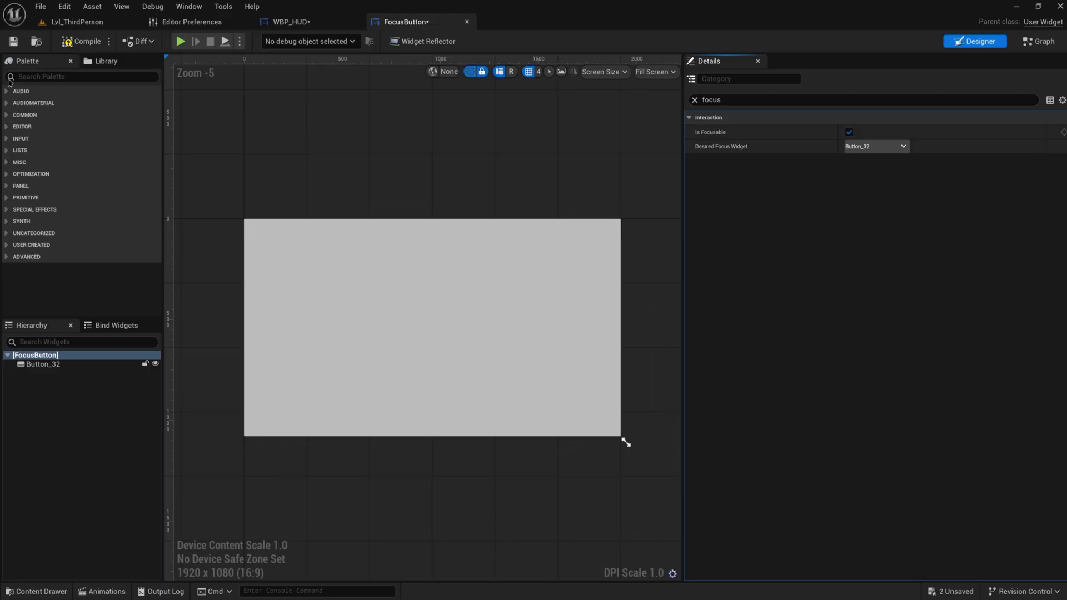
left_click(81, 41)
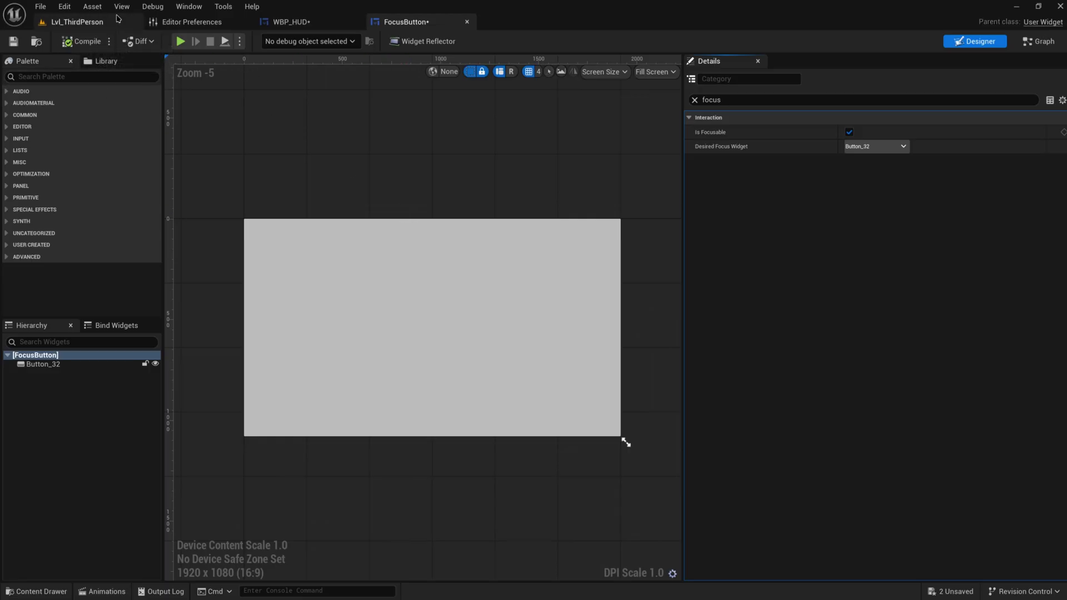
Check the existing FocusButton's focus settings in WBP_HUD and add another FocusButton to the Canvas Panel for comparison.
left_click(78, 21)
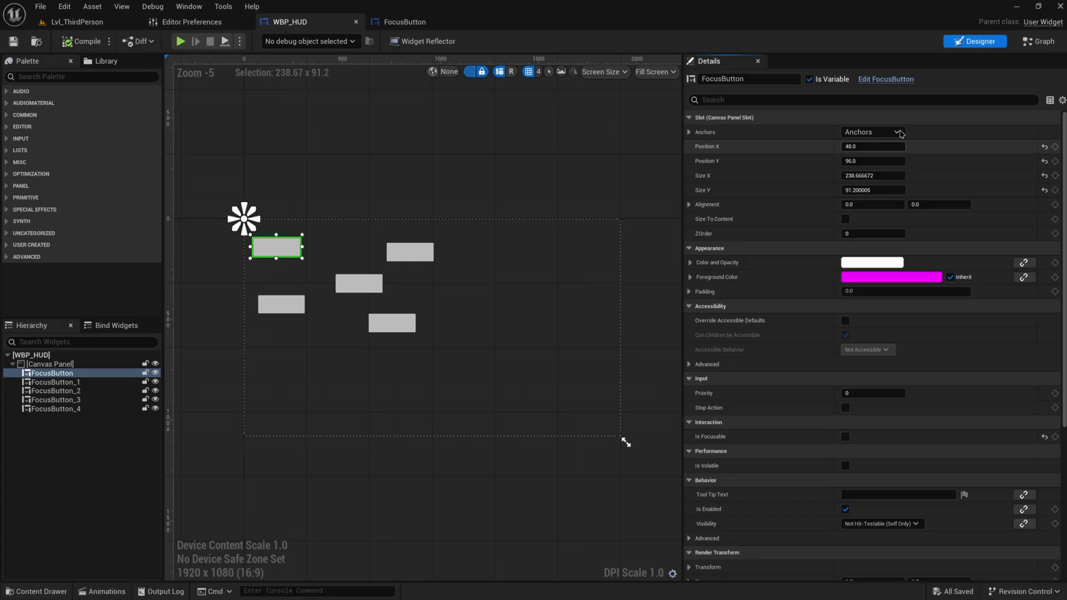
left_click(853, 100)
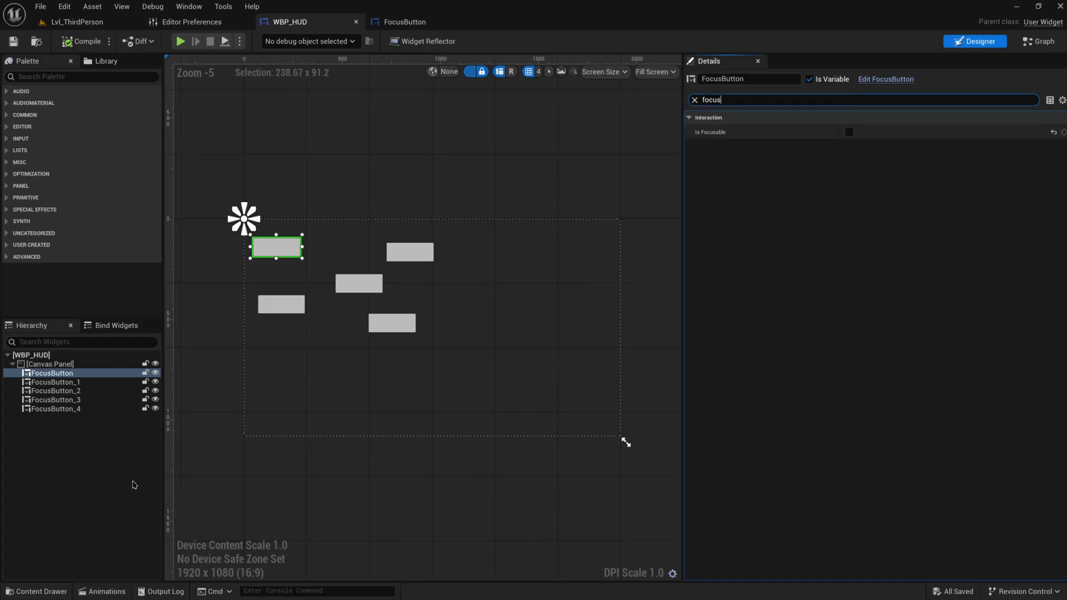
left_click(40, 76)
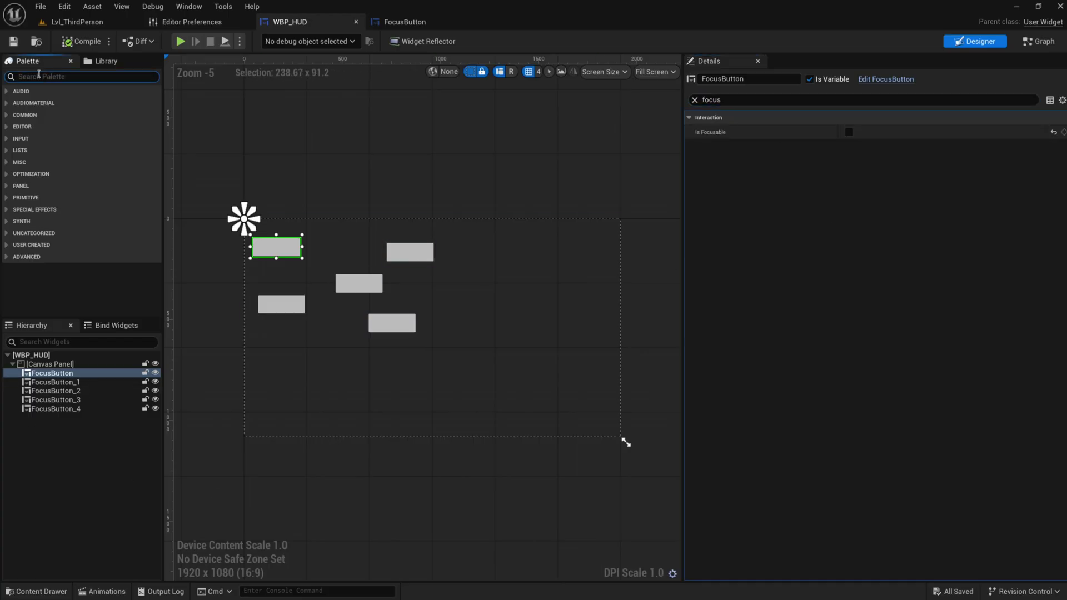
type("focus")
left_click_drag(54, 103, 63, 366)
left_click(72, 418)
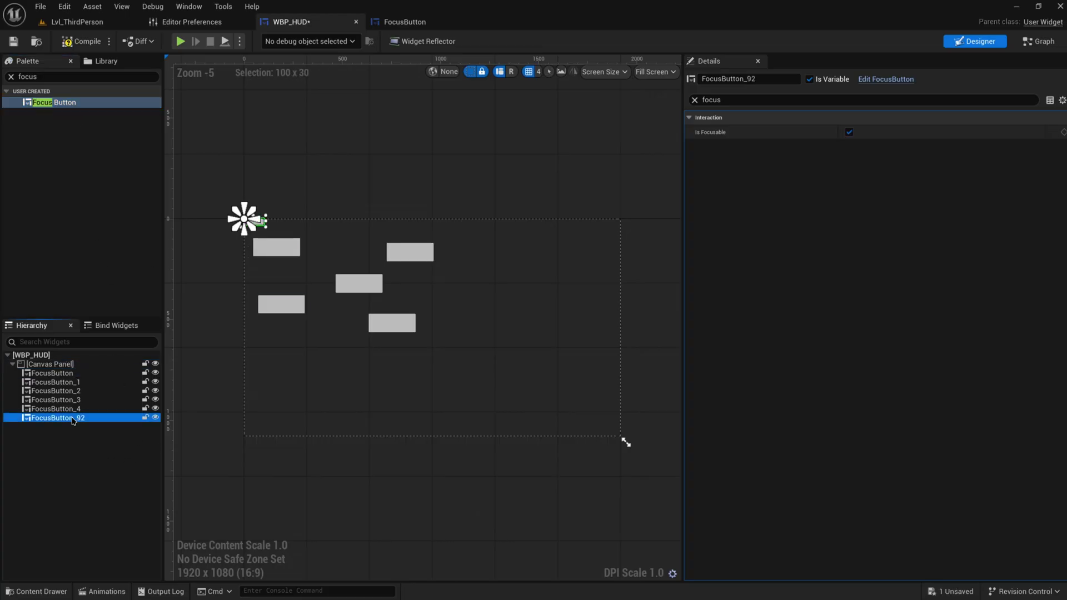
Enable Is Focusable on FocusButton through FocusButton_4, and place the new FocusButton below them at about 213 by 92.
left_click(67, 408)
left_click(61, 373, "shift")
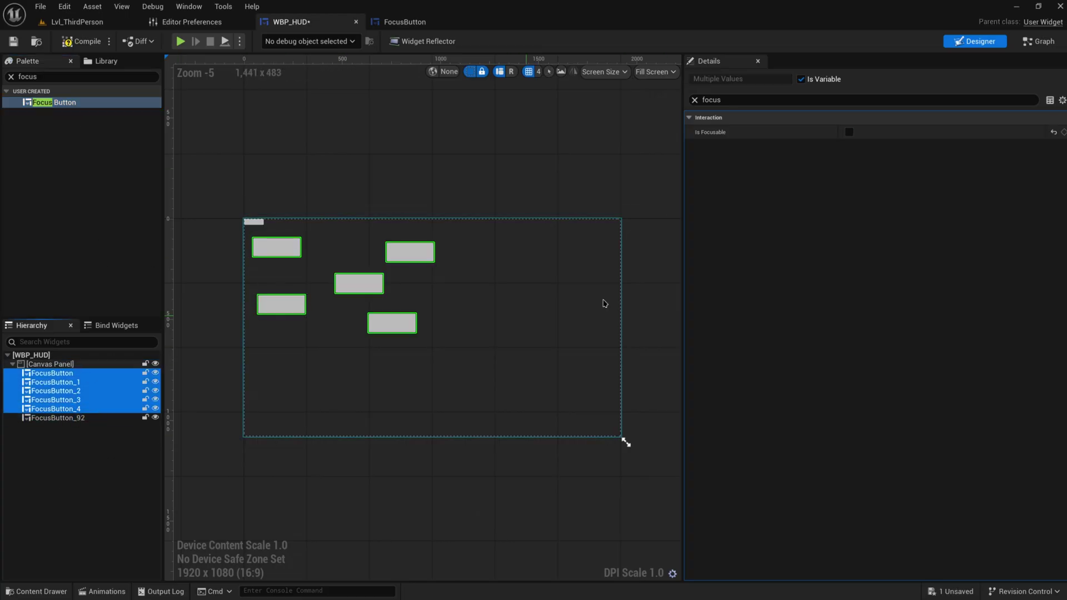
left_click(849, 132)
left_click(848, 132)
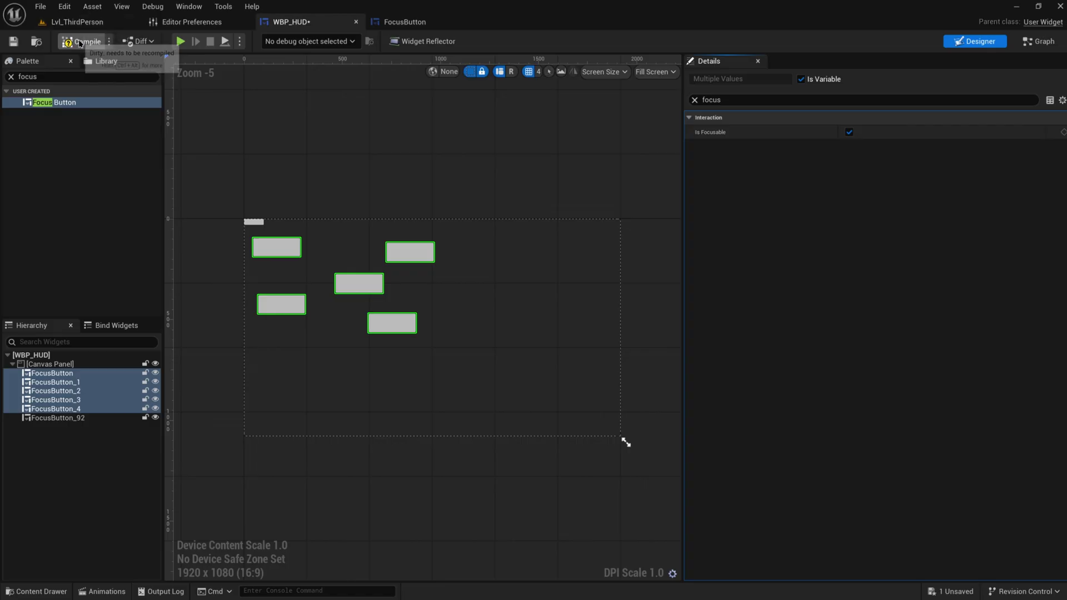
left_click_drag(250, 221, 327, 368)
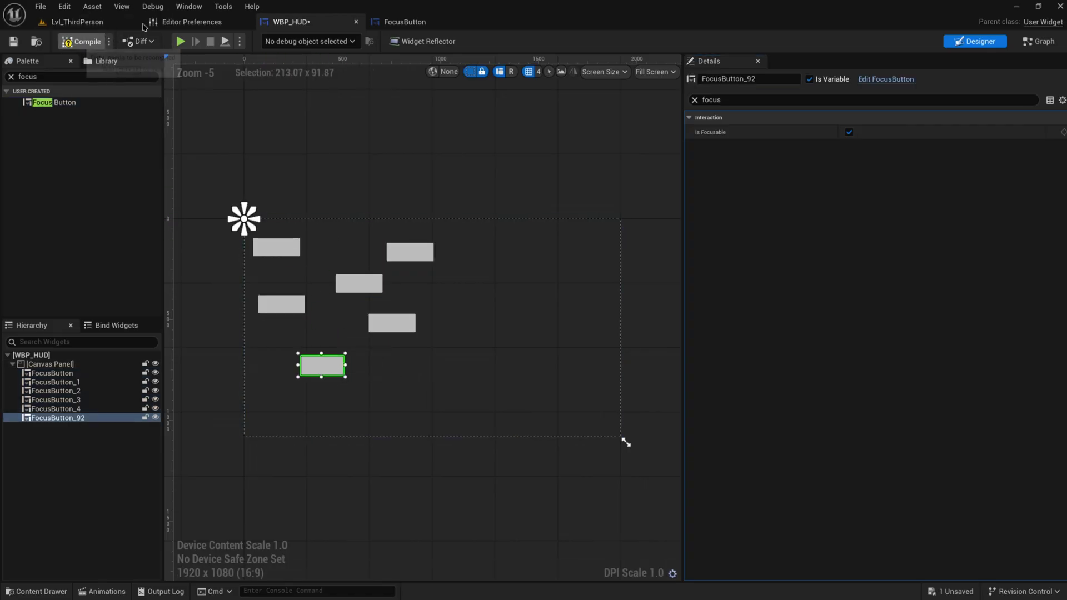
Play Lvl_ThirdPerson and move focus up and down through the HUD buttons to test the focus highlight.
left_click(114, 23)
left_click(262, 41)
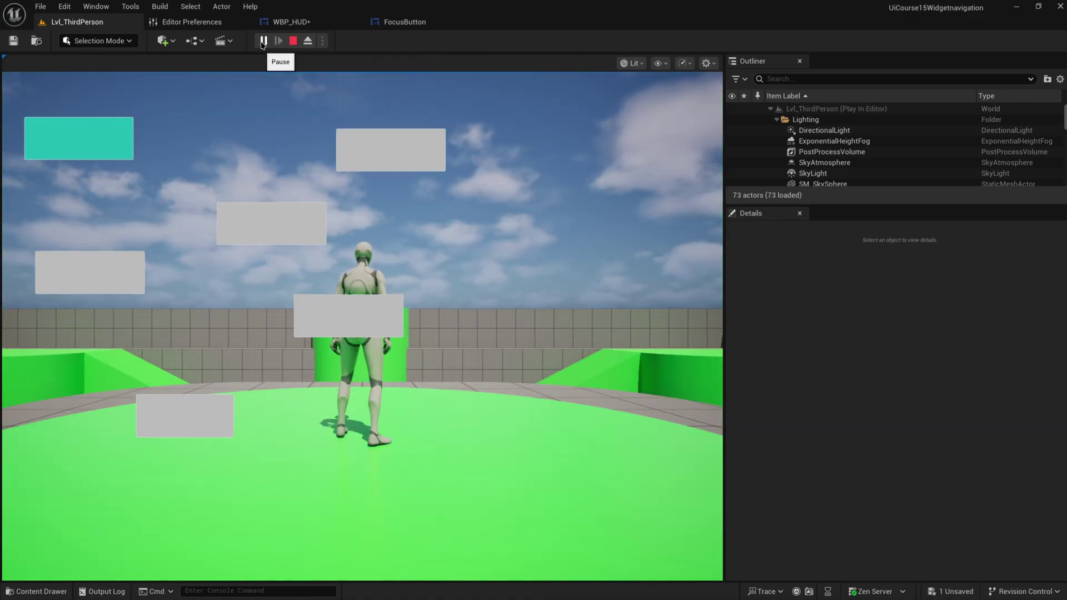
key("Down")
key("Down")
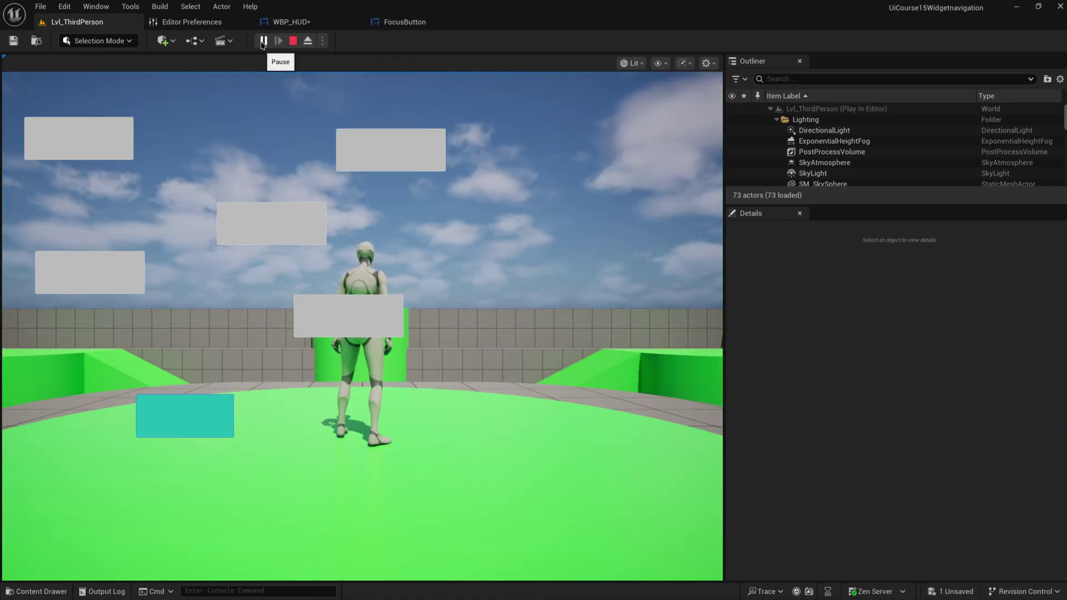
key("Up")
key("Up")
key("Down")
key("Down")
key("Down")
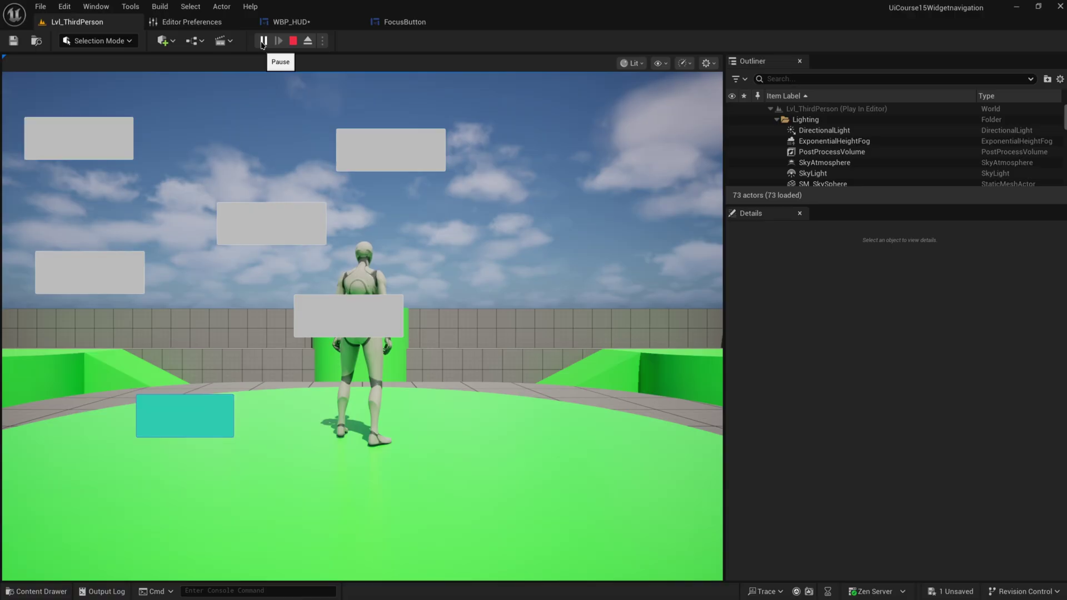
key("Down")
key("Down")
key("Up")
key("Up")
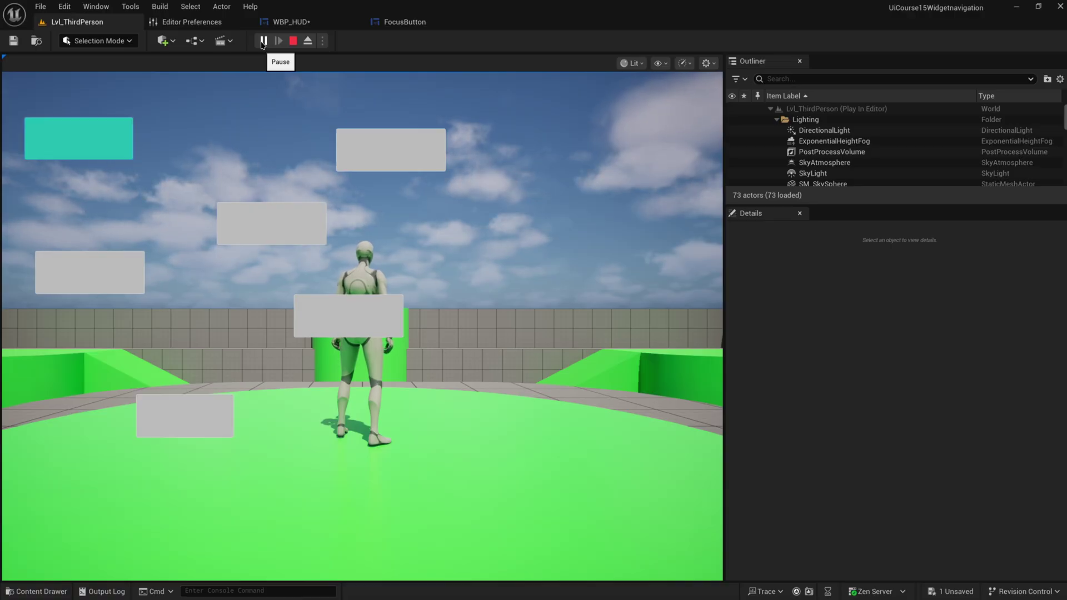
Move focus repeatedly down and up among the running HUD's left-hand and lowest FocusButtons to examine vertical navigation.
key("Down")
key("Down")
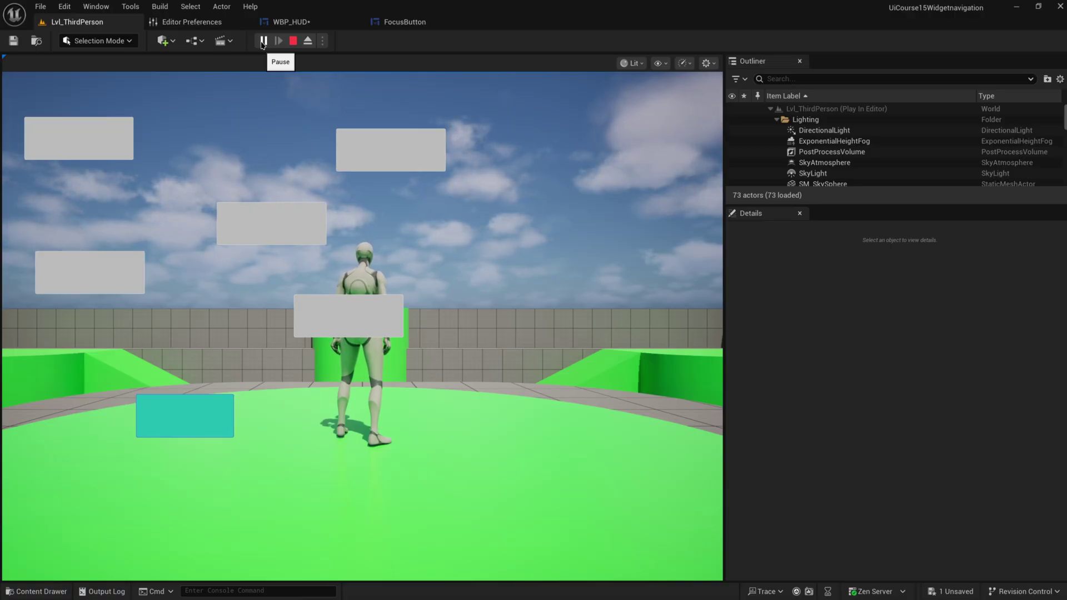
key("Up")
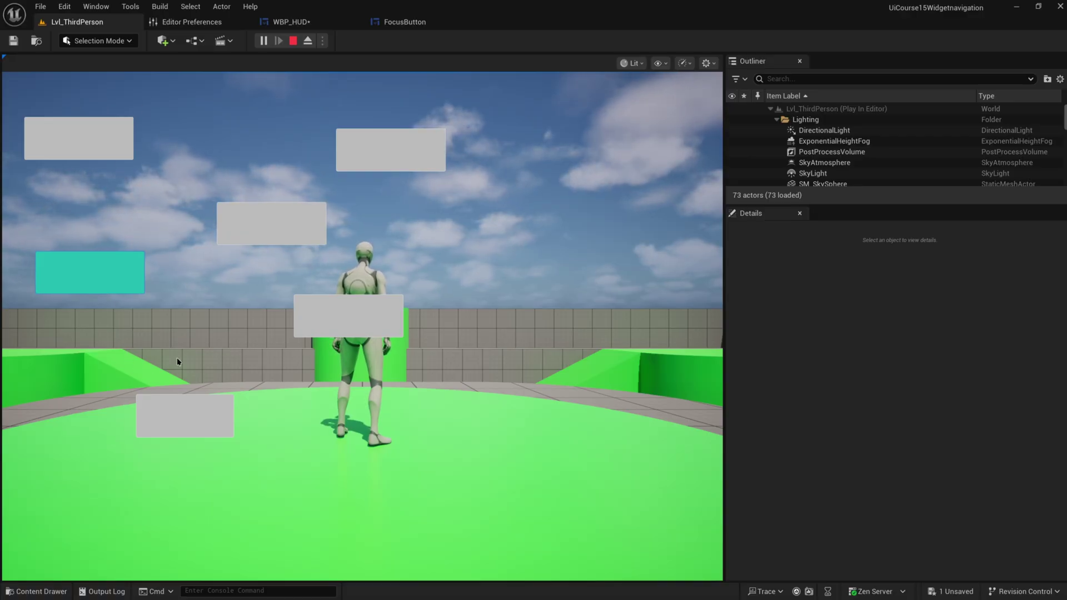
key("Up")
key("Down")
key("Down")
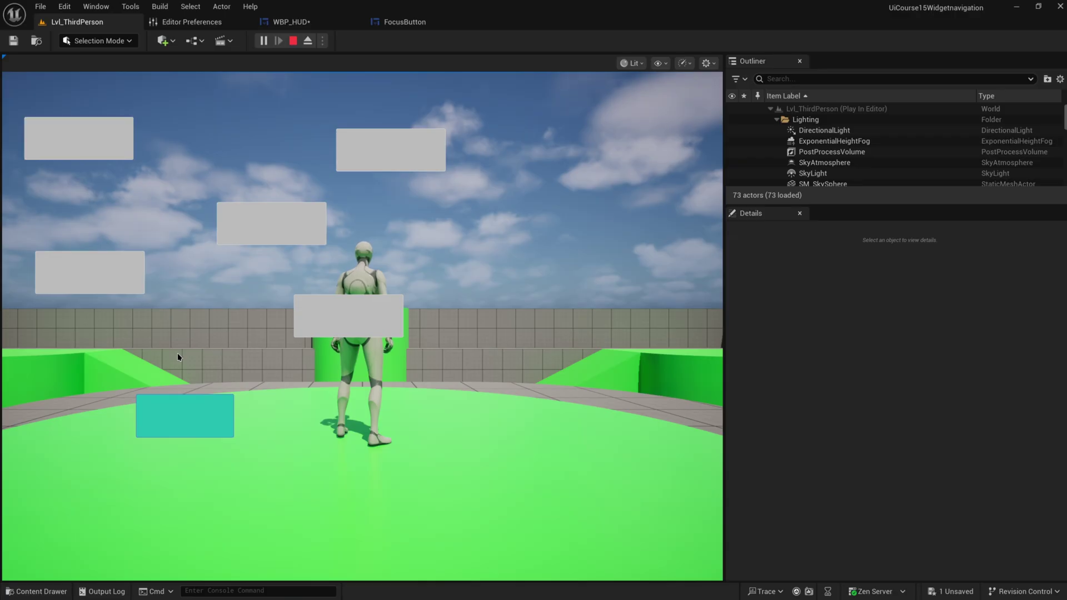
key("Up")
key("Up")
key("Down")
key("Down")
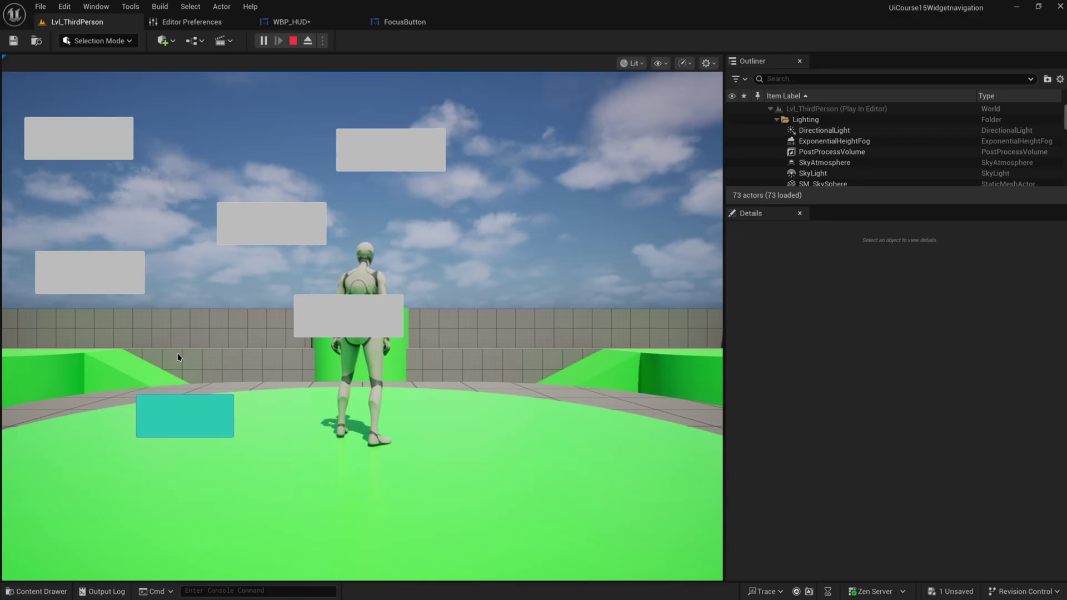
Move focus right from the lowest FocusButton, test up and down navigation between the two central buttons, and stop playing.
key("Down")
key("Right")
key("Down")
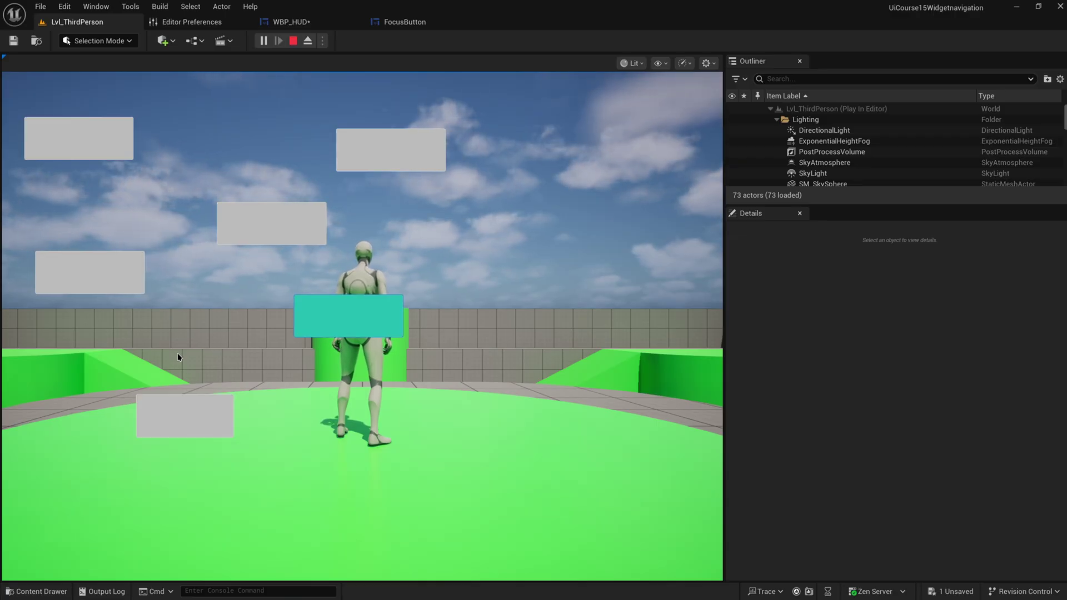
key("Up")
key("Down")
key("Up")
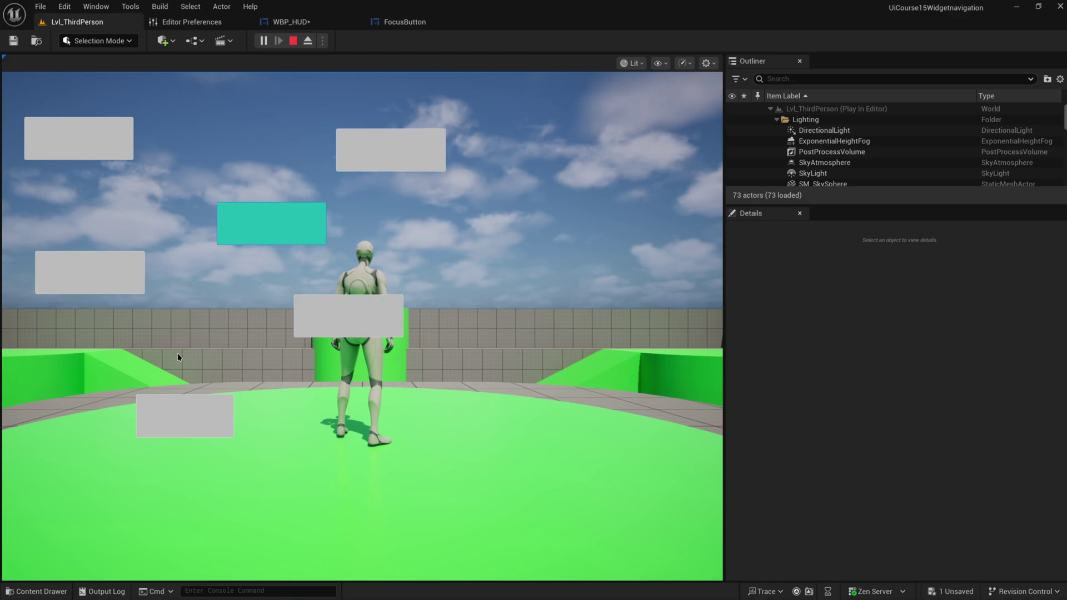
key("Down")
key("Up")
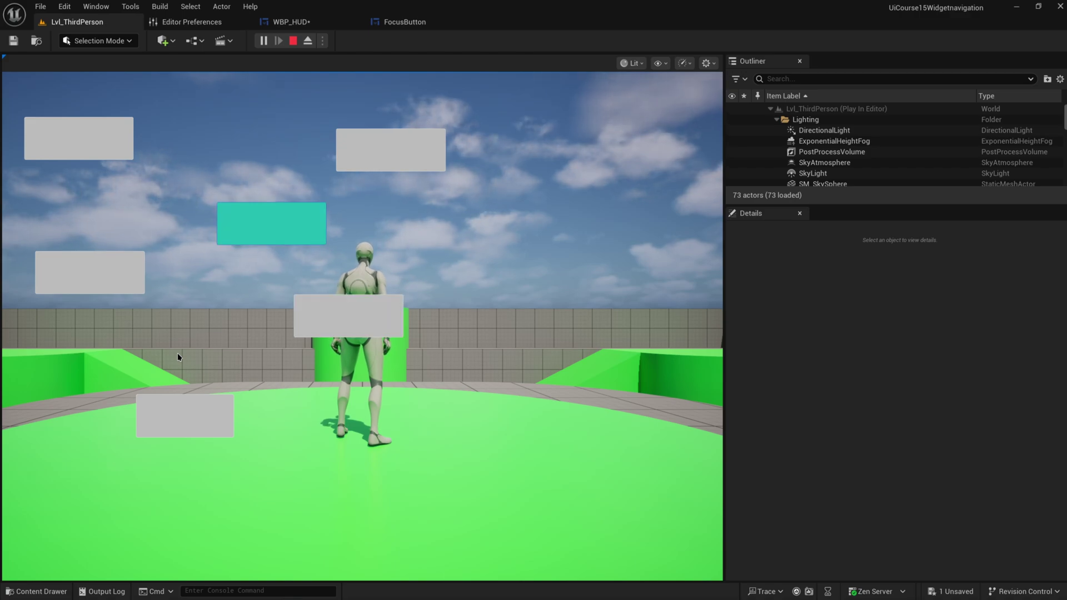
key("Down")
key("Up")
key("Down")
key("Up")
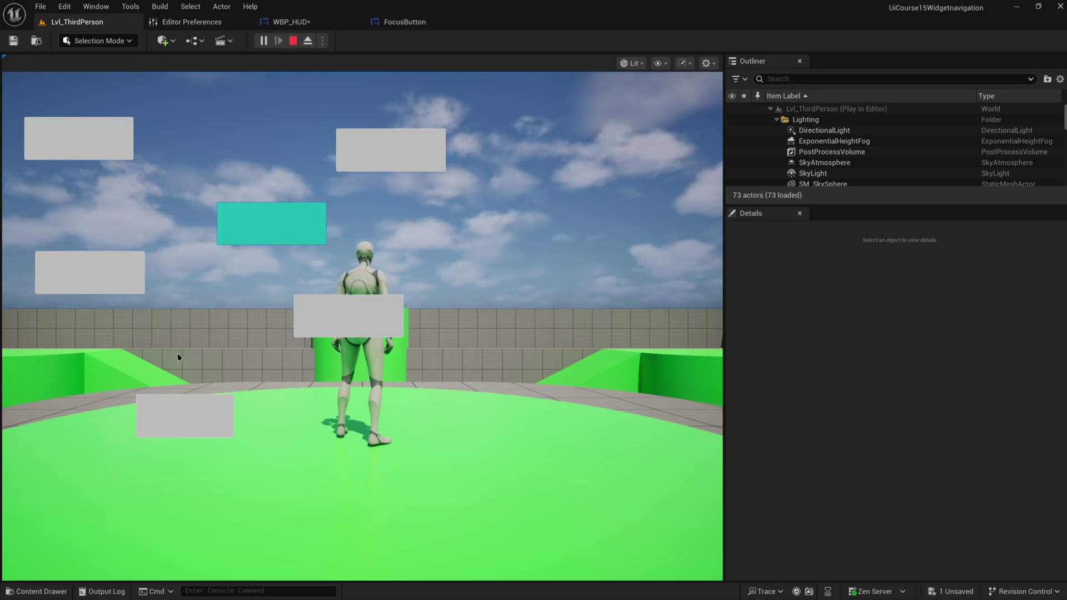
key("Escape")
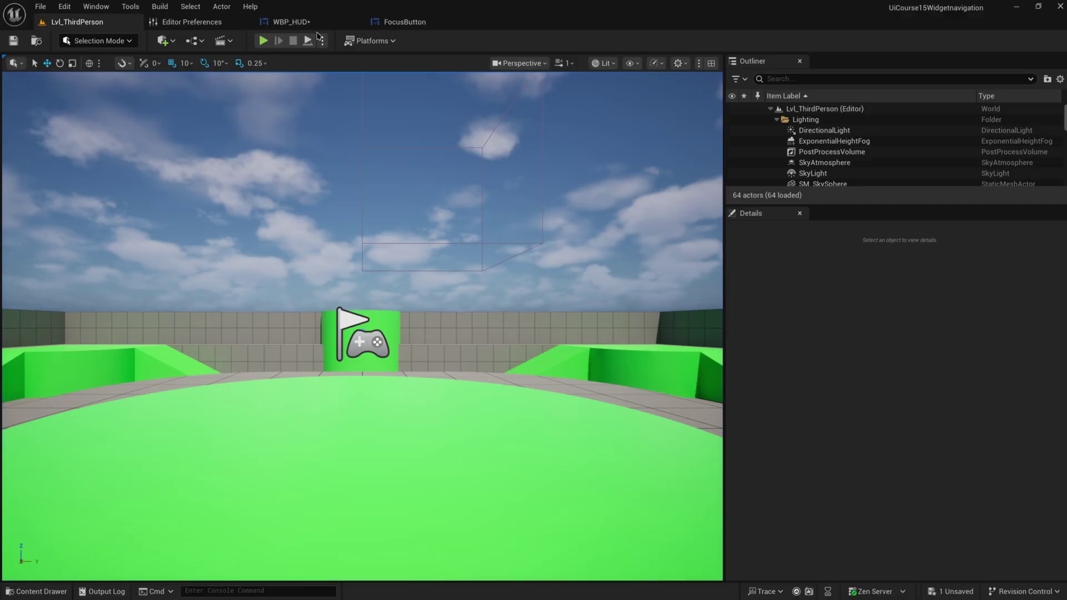
Examine FocusButton's Navigation settings in WBP_HUD with the property filter cleared, including the rules offered for Left.
left_click(289, 22)
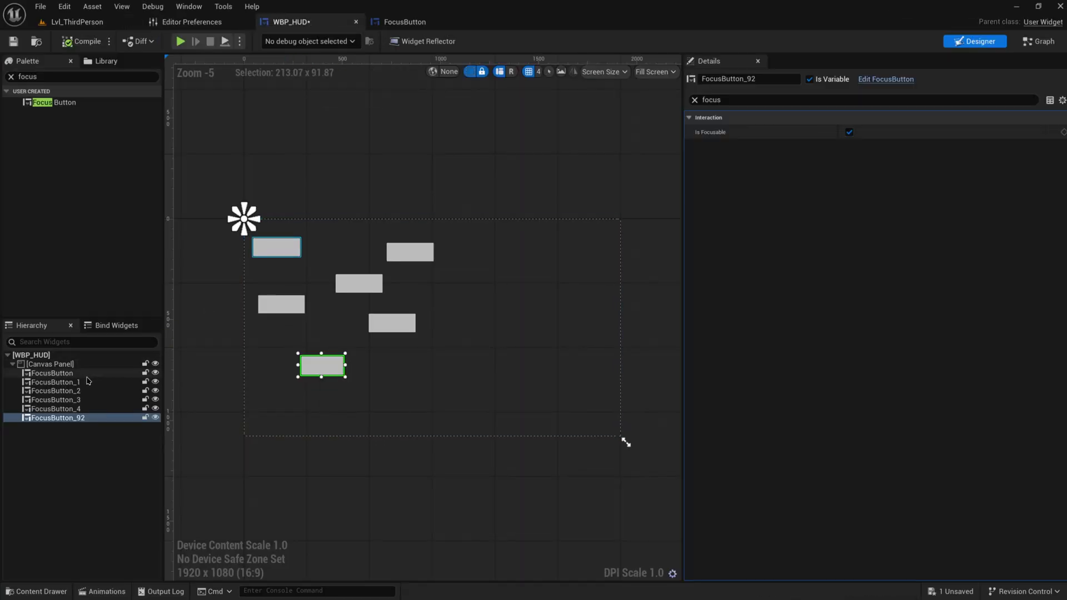
left_click(322, 231)
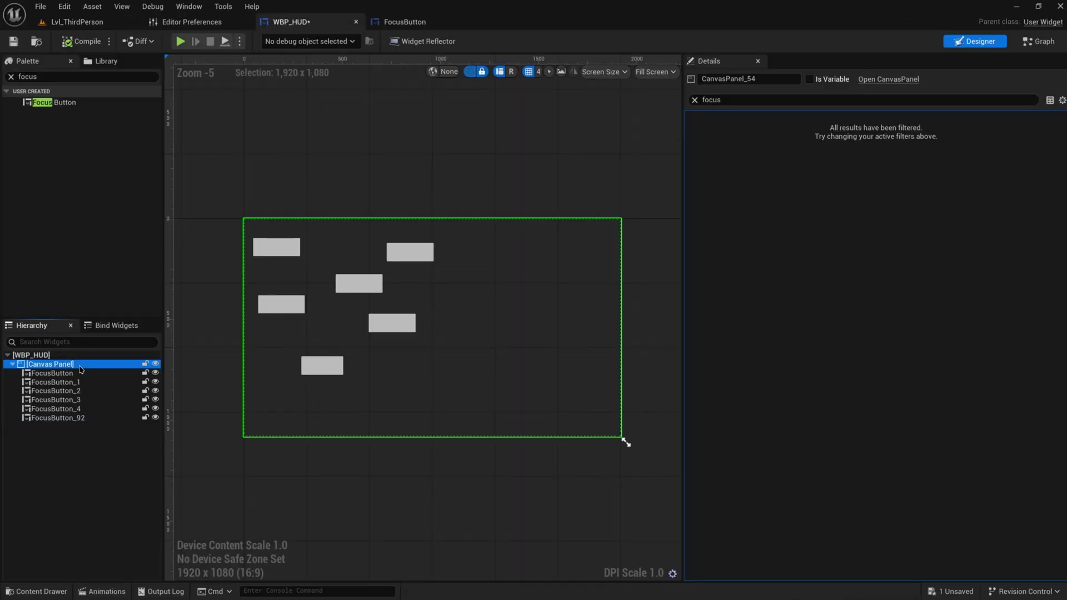
left_click(694, 100)
left_click(289, 250)
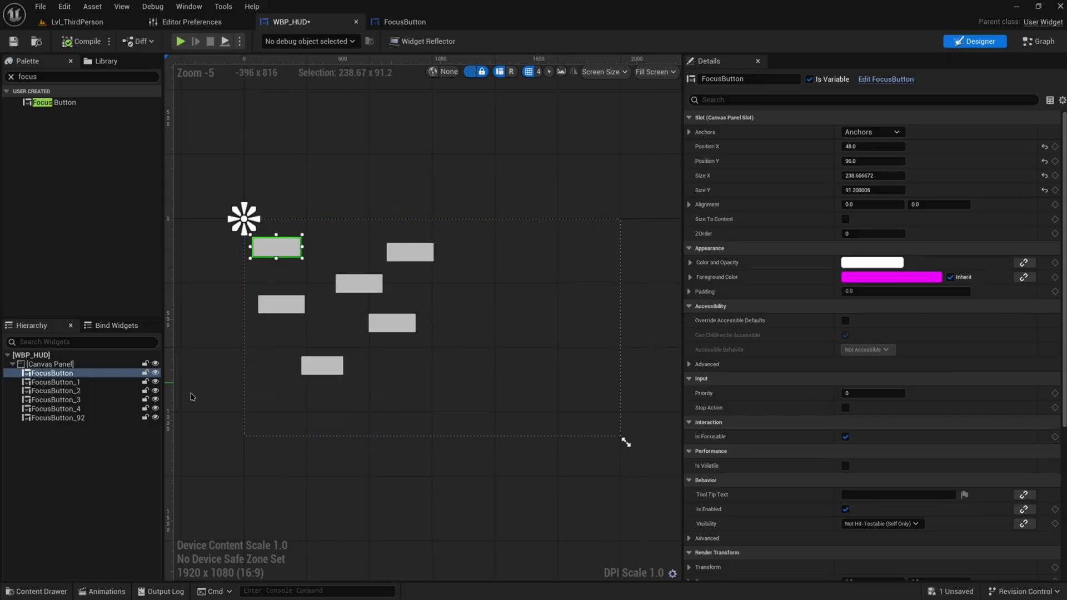
scroll(795, 400, "down", 5)
scroll(796, 411, "down", 3)
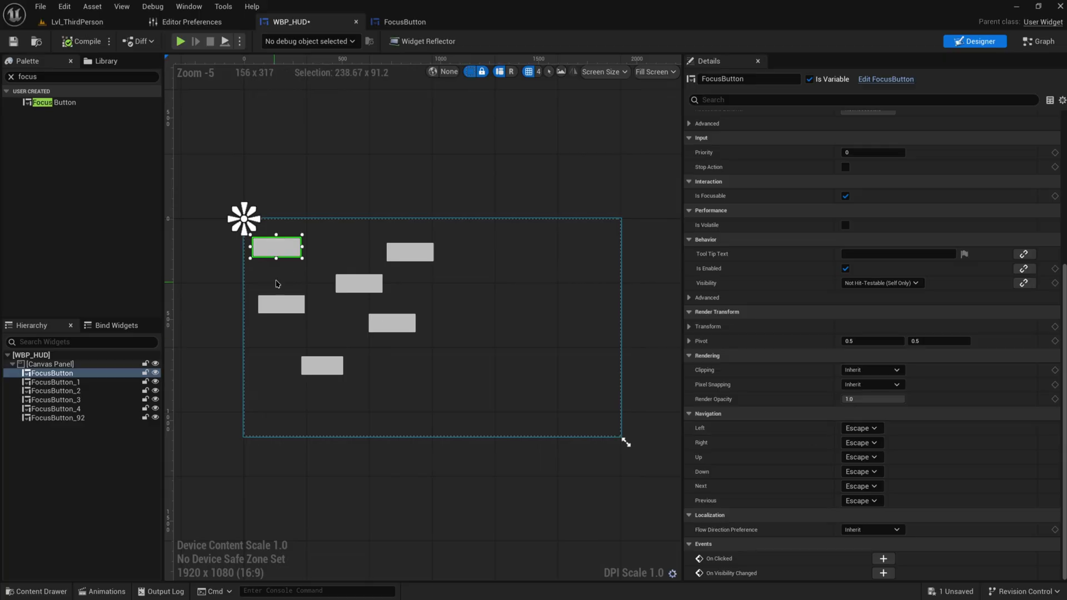
scroll(283, 284, "up", 3)
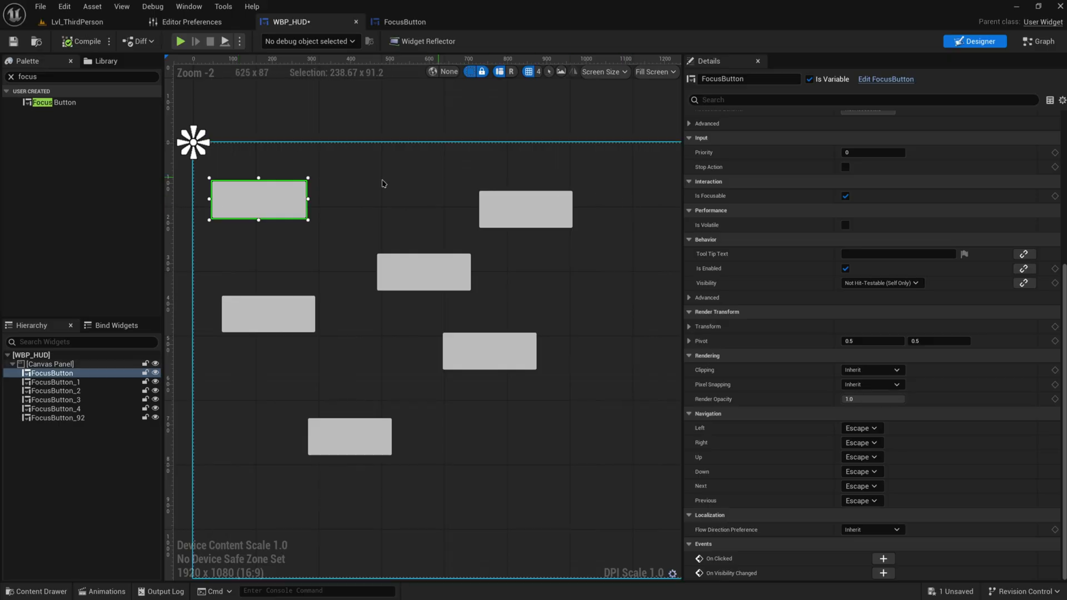
scroll(514, 219, "down", 4)
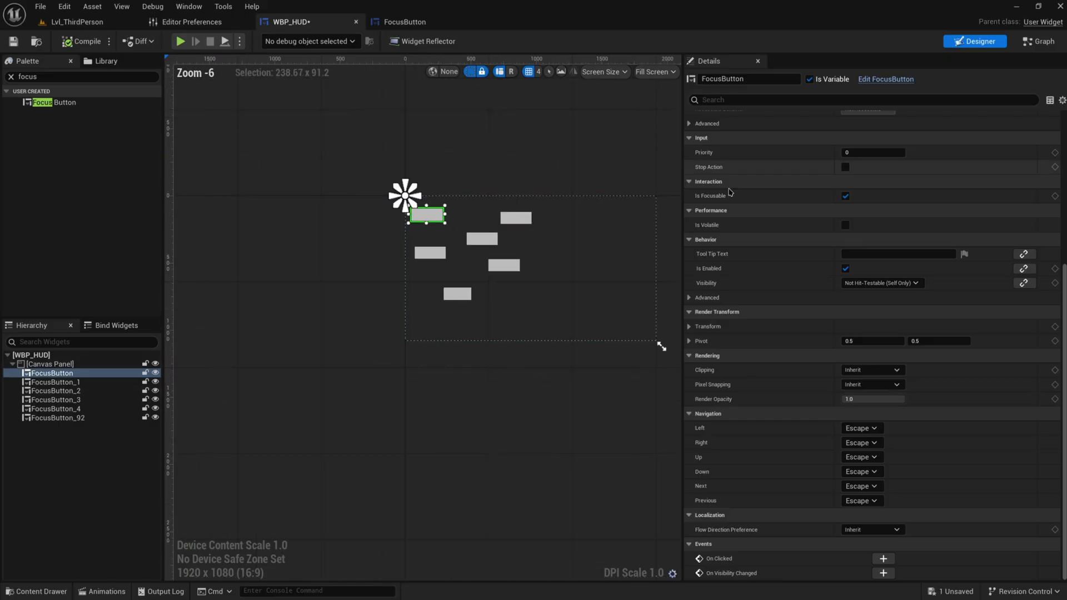
scroll(566, 256, "up", 3)
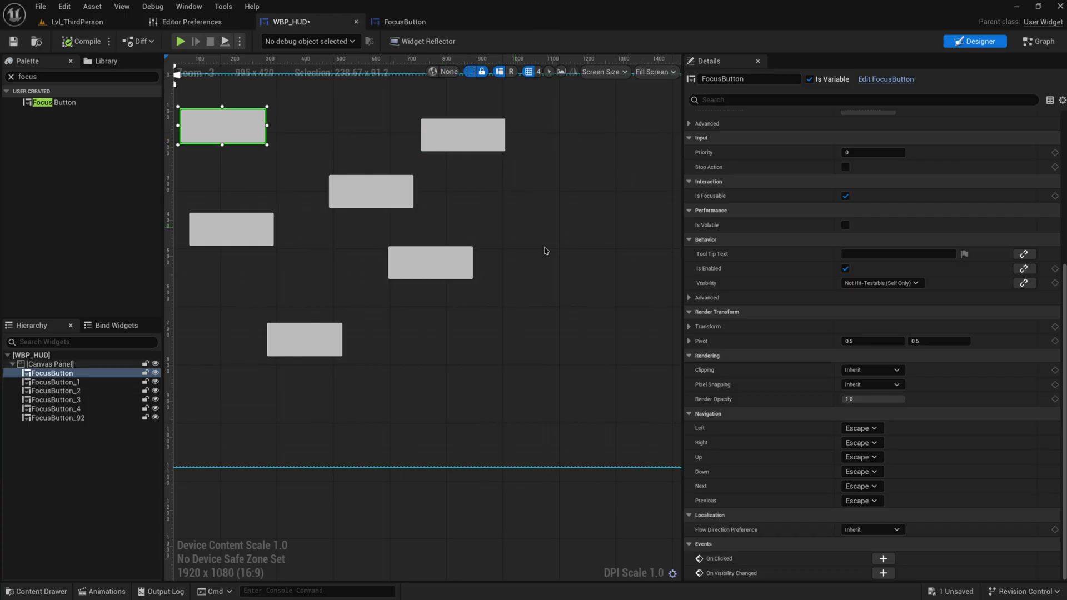
left_click(873, 430)
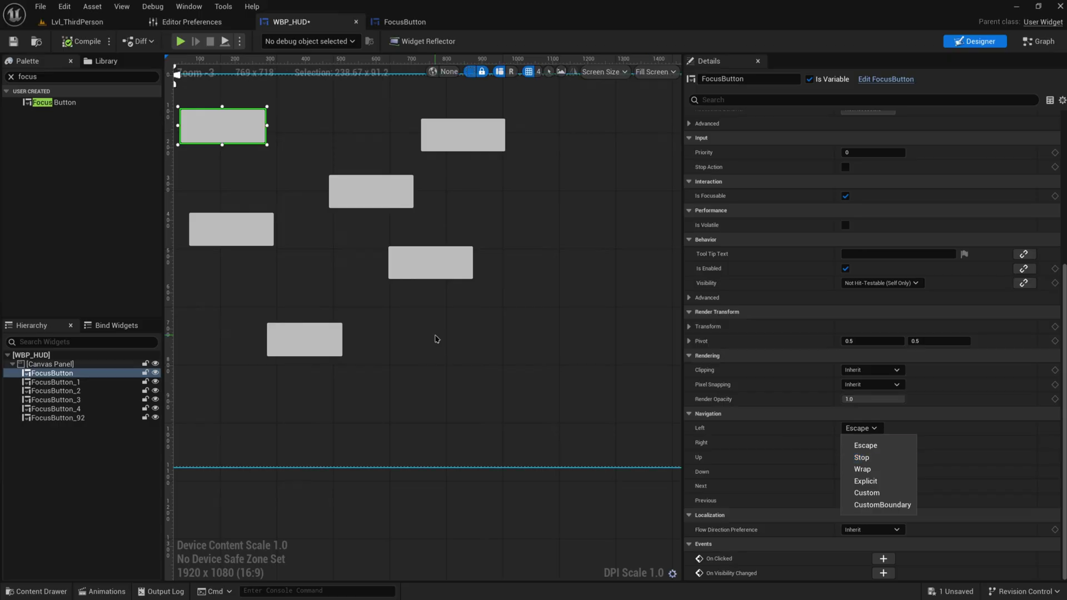
Move FocusButton right along the upper row and place the lower-left button beside it on its left.
right_click_drag(404, 320, 508, 374)
left_click_drag(312, 178, 424, 185)
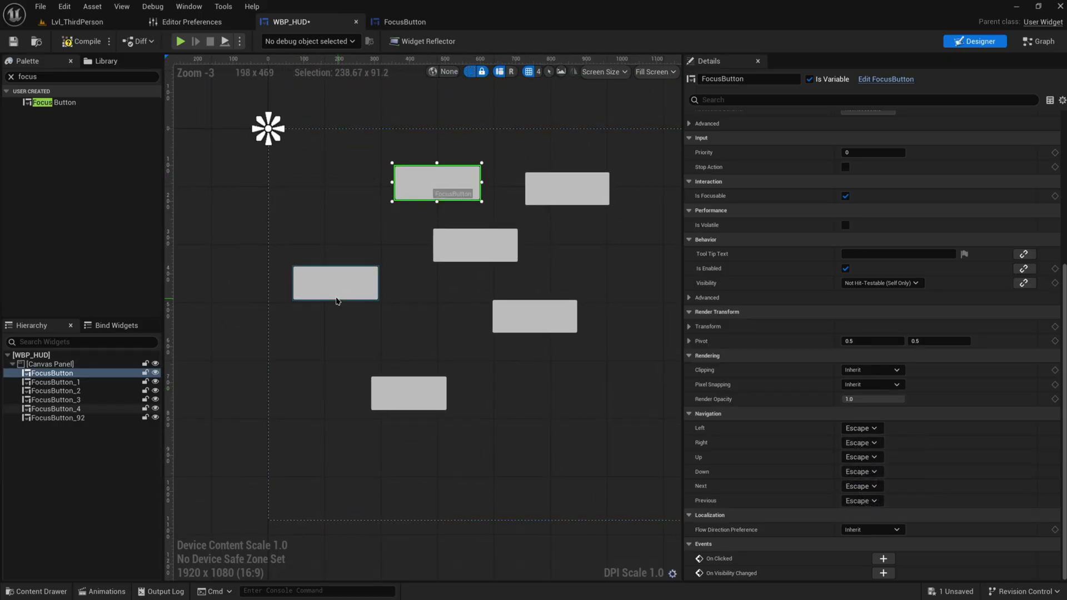
left_click_drag(338, 284, 324, 187)
left_click(453, 197)
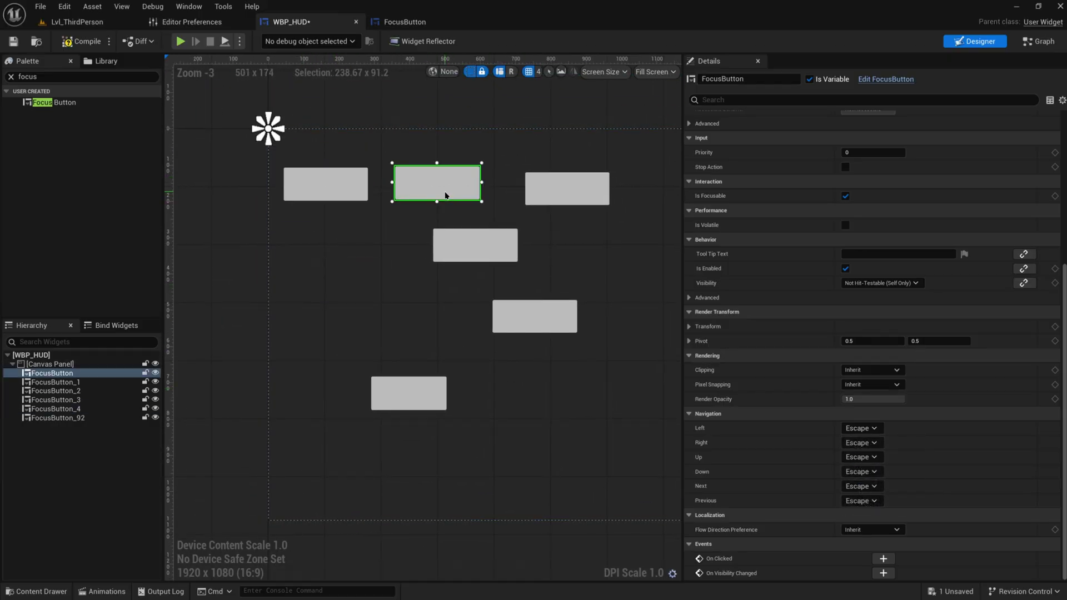
Play the level, move focus left and right between the two neighbouring upper FocusButtons, and stop playing.
left_click(181, 41)
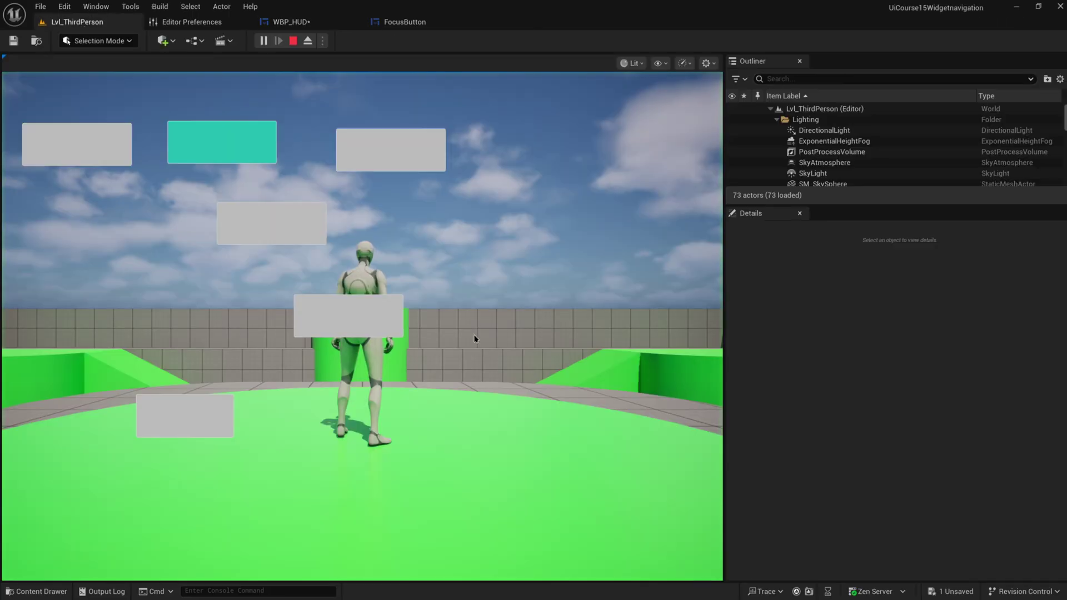
key("Left")
key("Right")
key("Left")
key("Right")
key("Left")
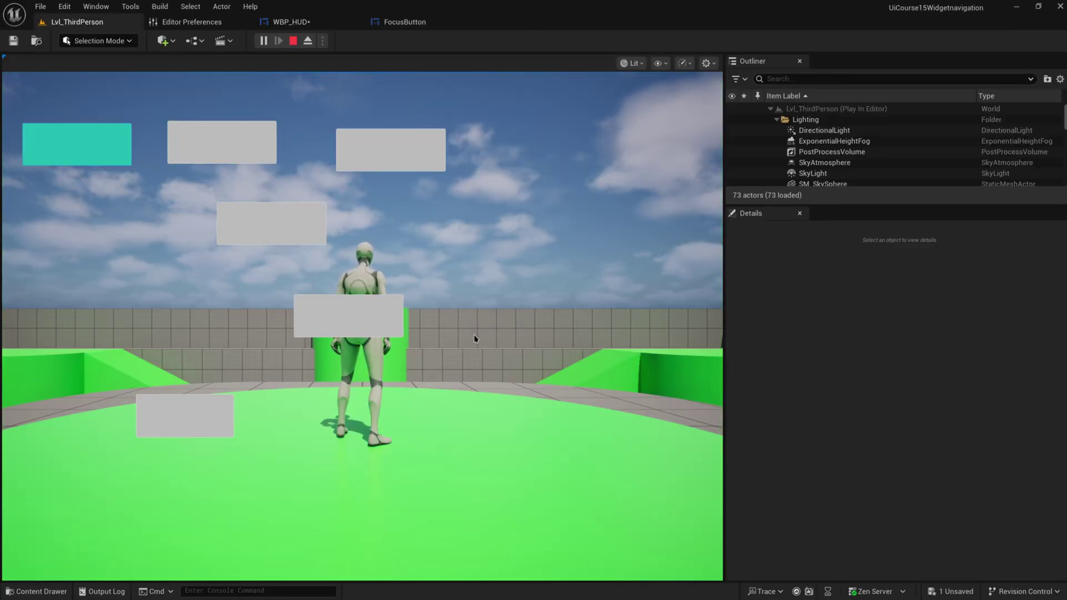
key("Escape")
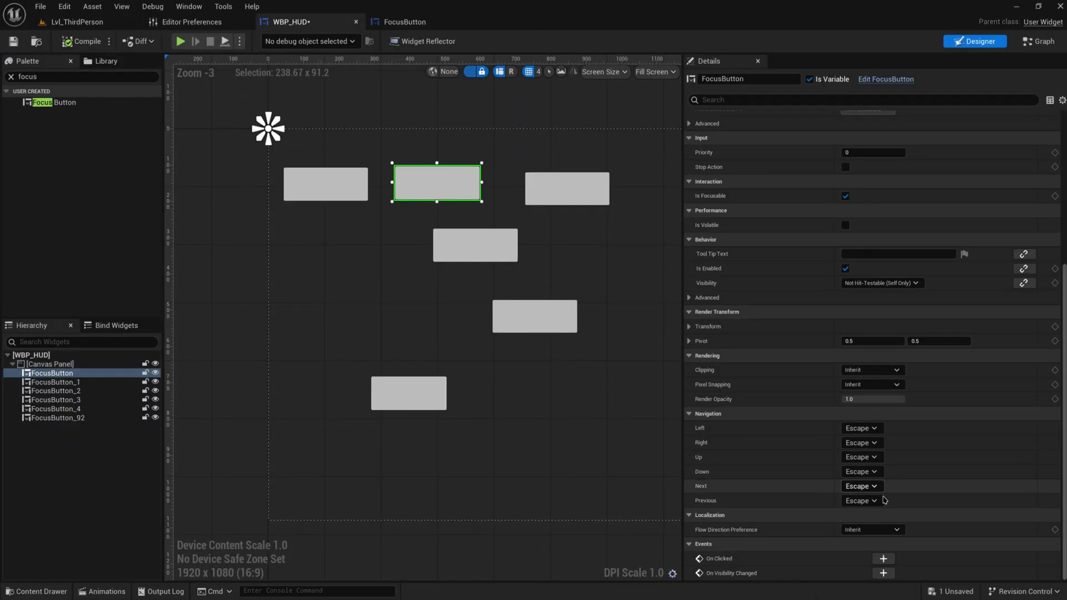
Set FocusButton's Left navigation to Stop and test left and right focus movement in a play session of Lvl_ThirdPerson.
left_click(859, 428)
left_click(862, 457)
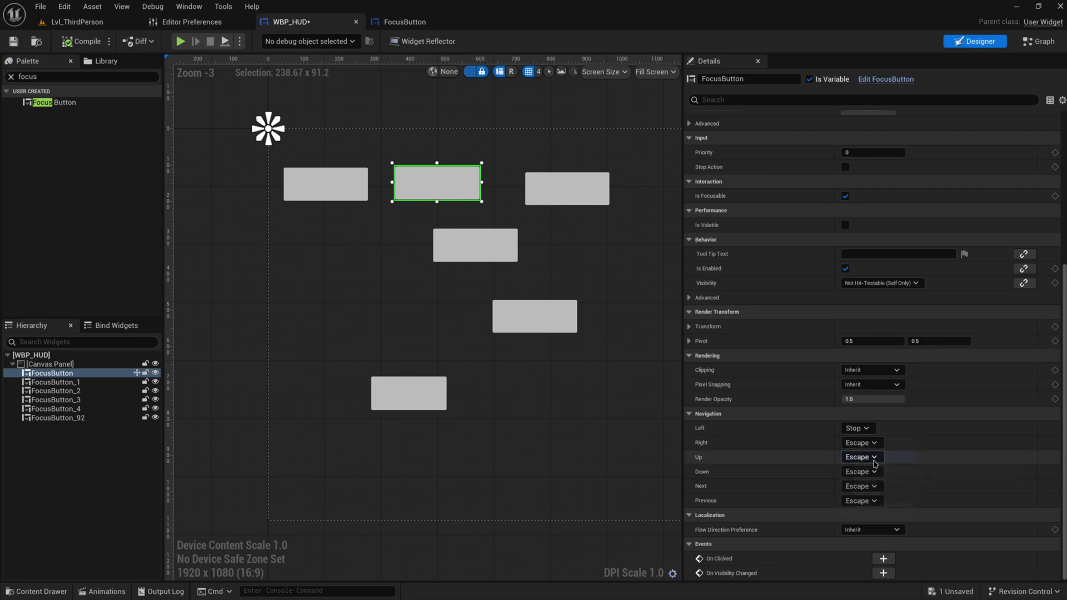
left_click(75, 22)
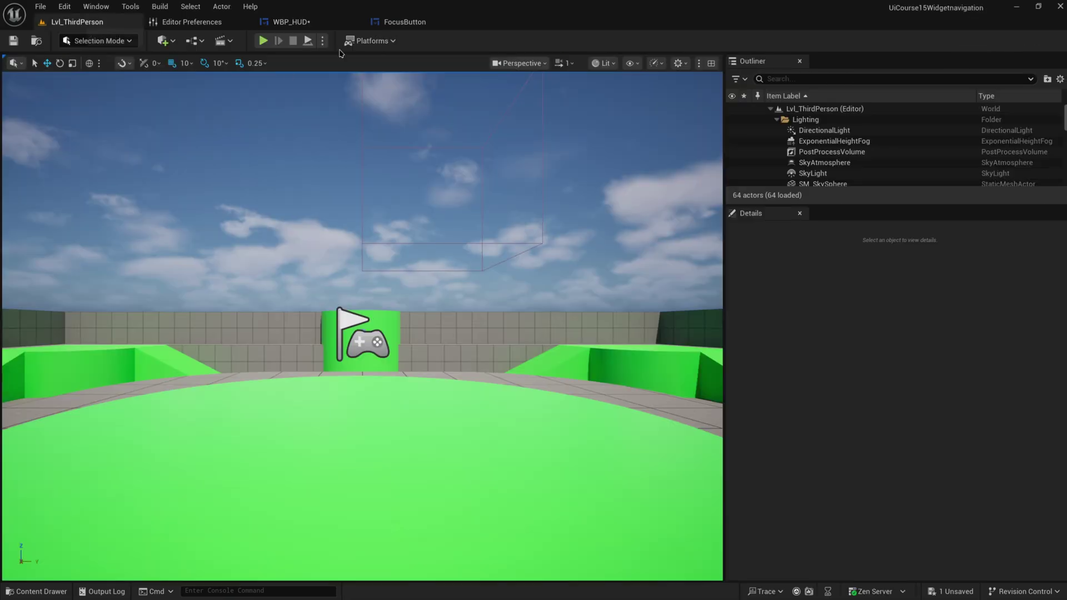
left_click(265, 41)
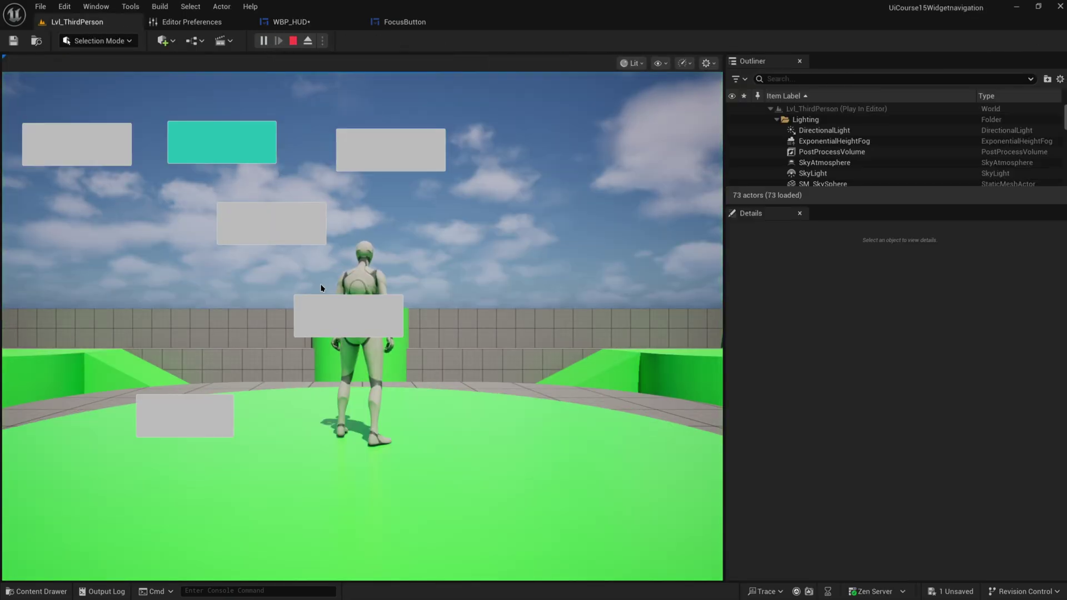
key("Right")
key("Left")
key("Right")
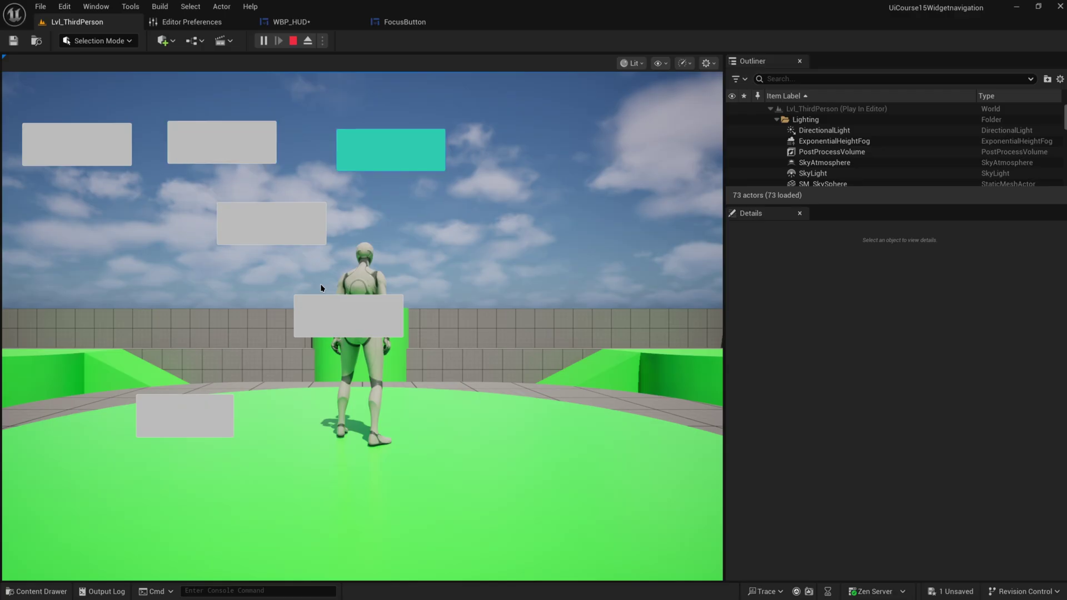
key("Left")
key("Escape")
Wrap FocusButton in WBP_HUD with a Horizontal Box.
left_click(300, 22)
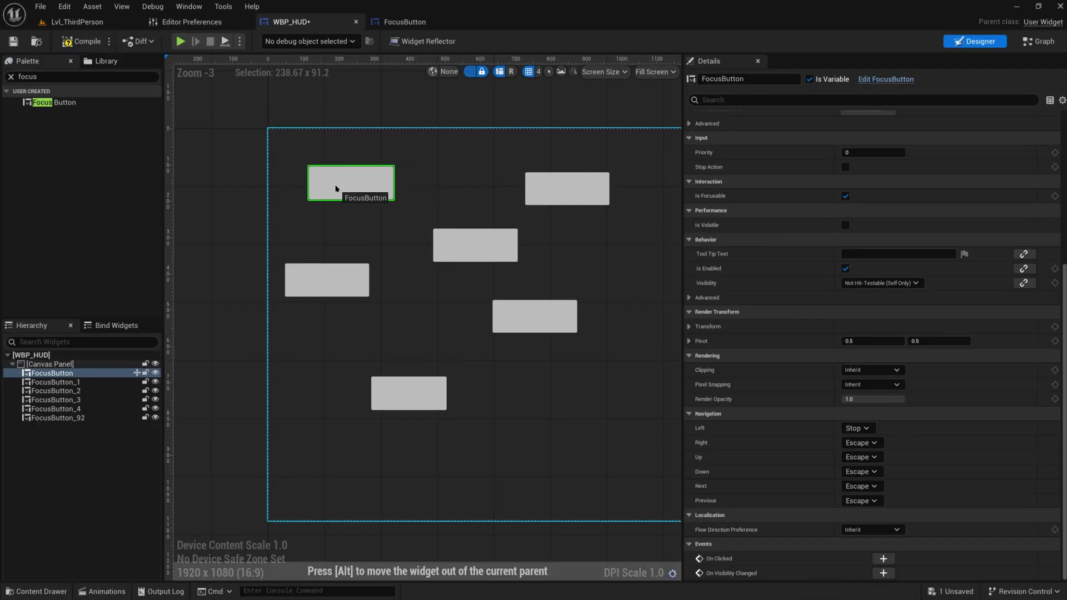
left_click(856, 428)
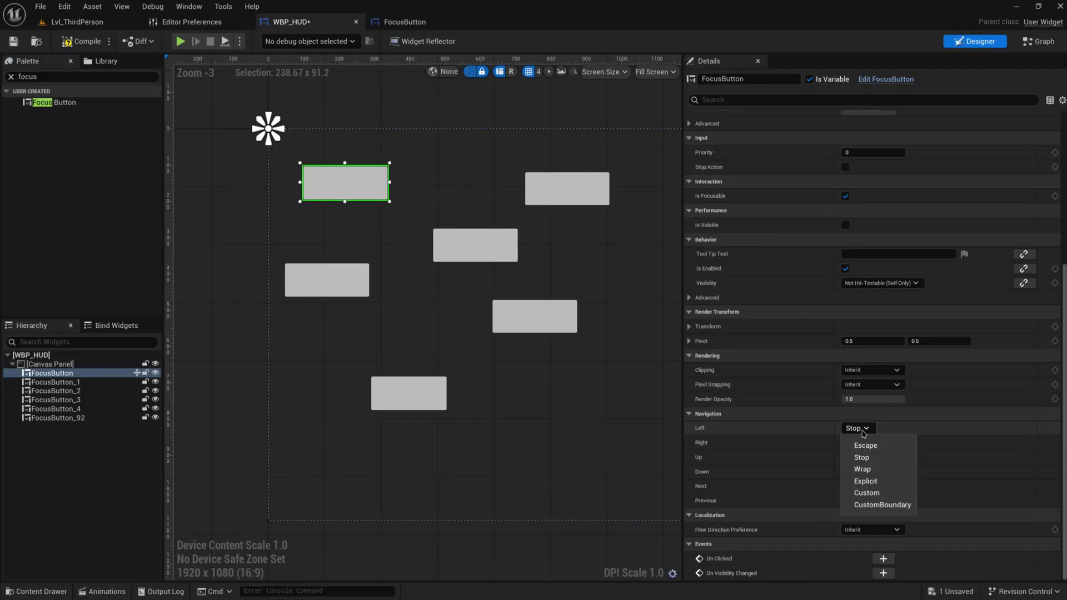
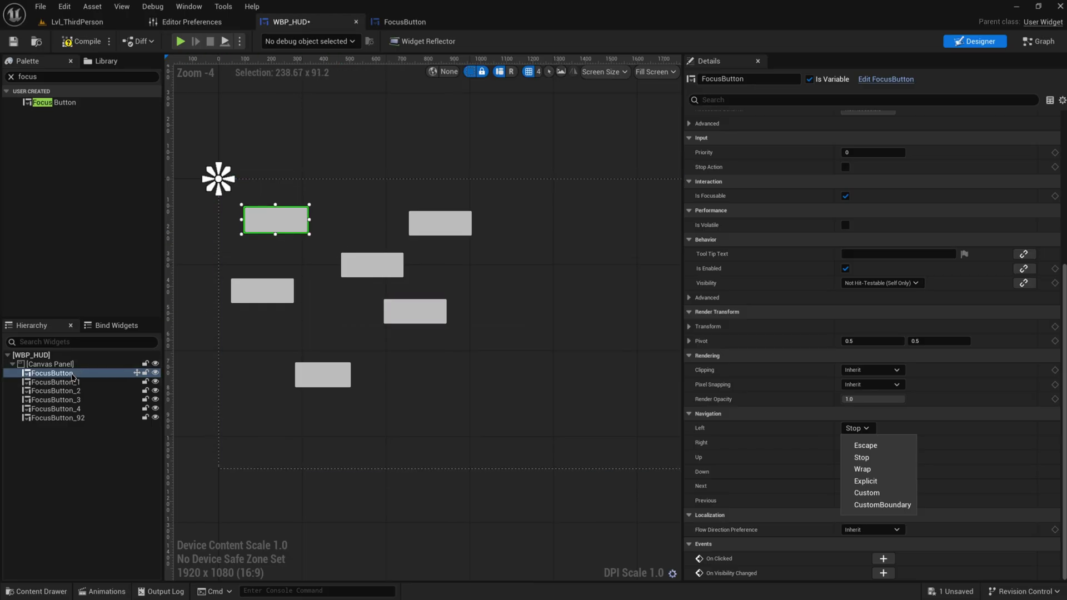
right_click(72, 377)
mouse_move(122, 507)
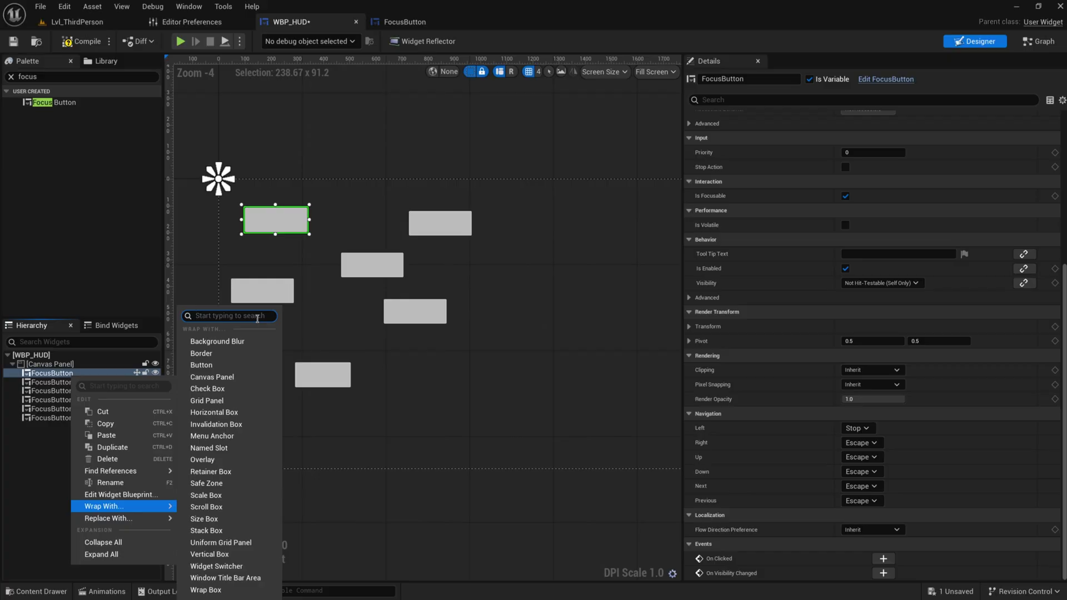
type("ca")
key("Escape")
type("hor")
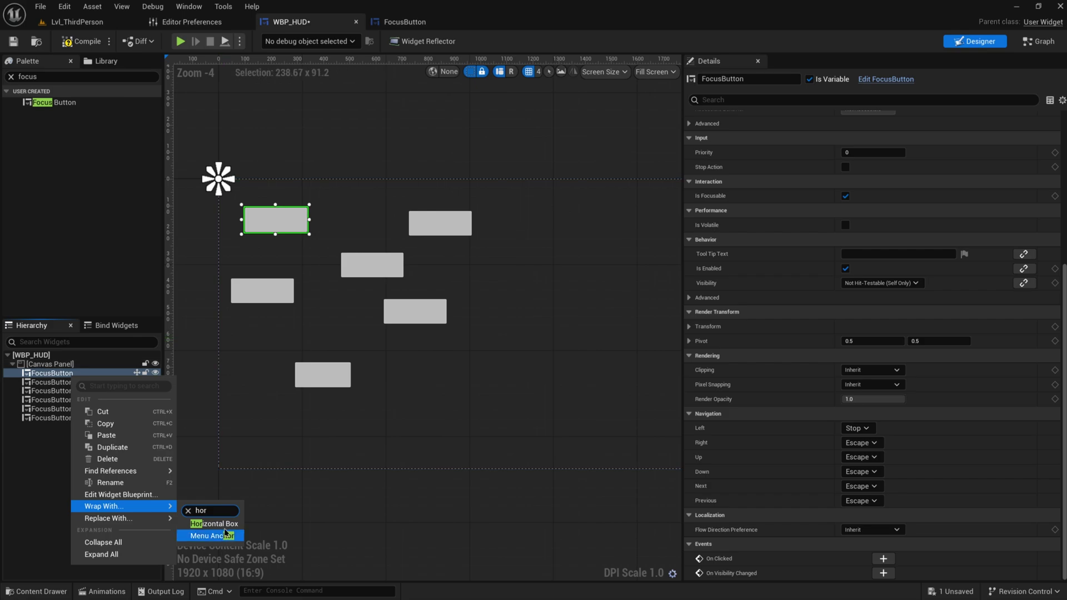
left_click(225, 525)
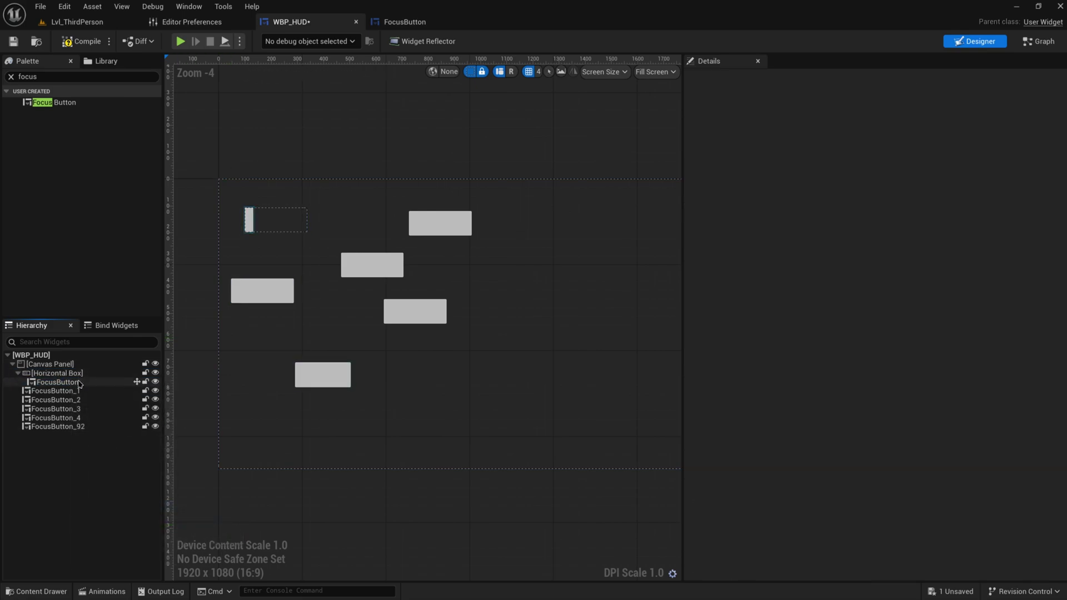
Paste two FocusButton copies into the Horizontal Box and set the last button's Right navigation to Wrap.
left_click(78, 391)
key("ctrl+c")
left_click(77, 374)
key("ctrl+v")
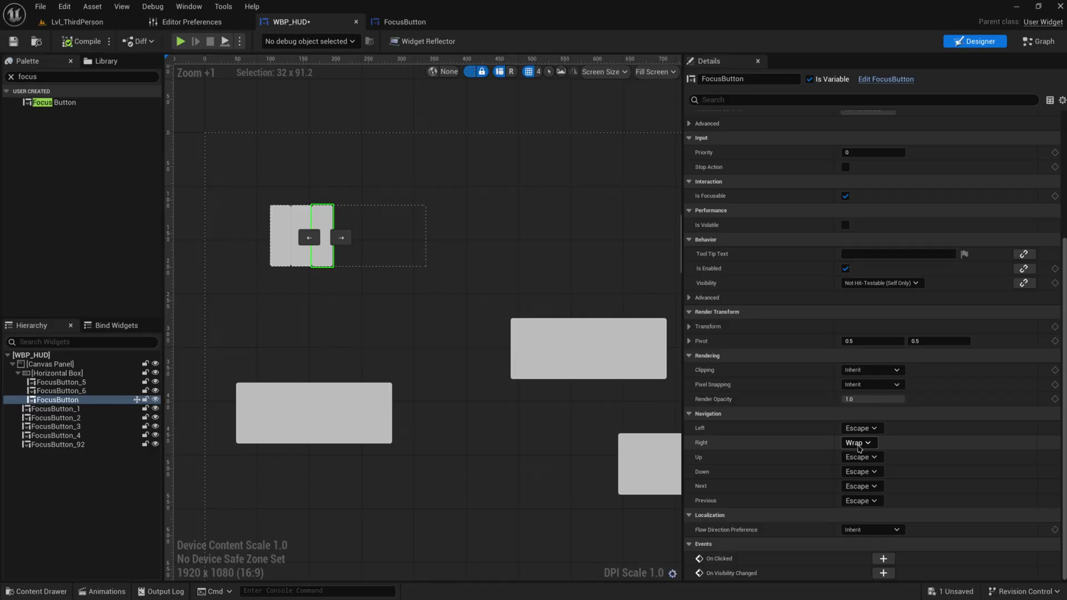
left_click(859, 443)
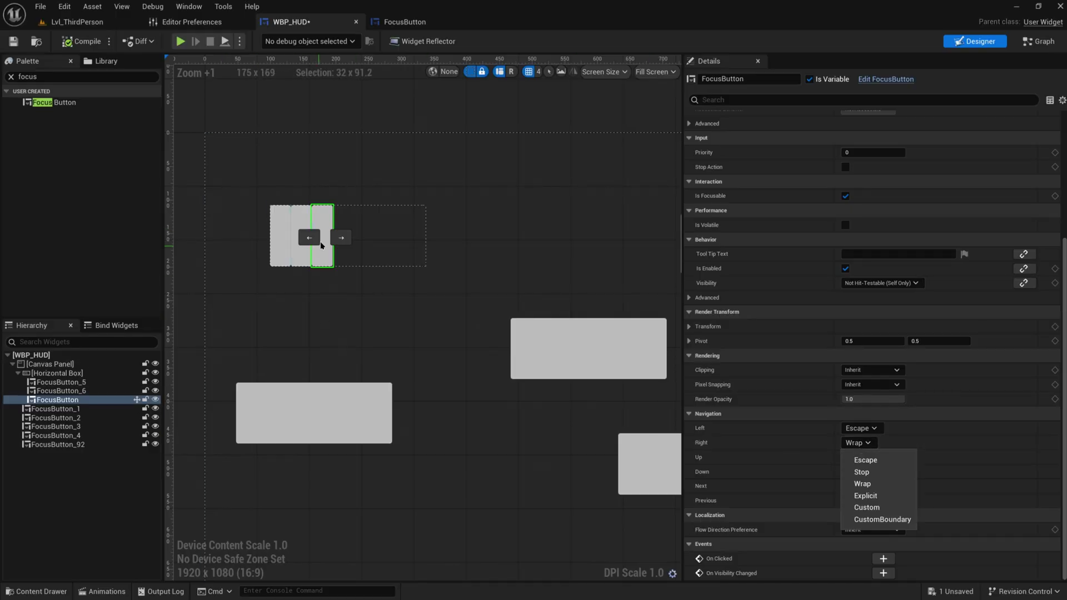
left_click(772, 460)
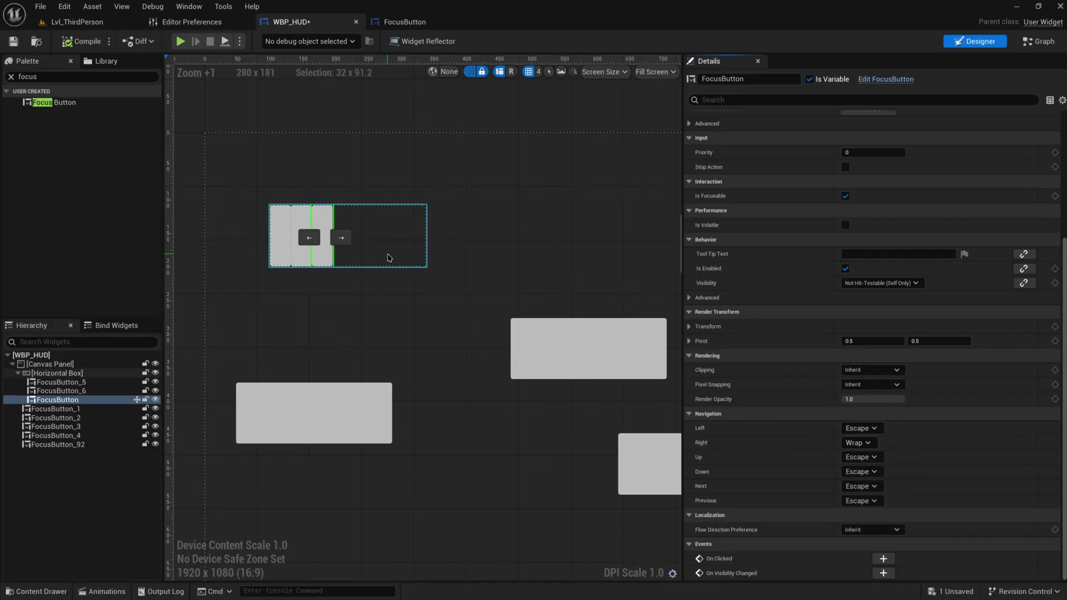
Set the Right navigation of the last FocusButton in the Horizontal Box to Escape.
left_click(278, 236)
left_click(313, 220)
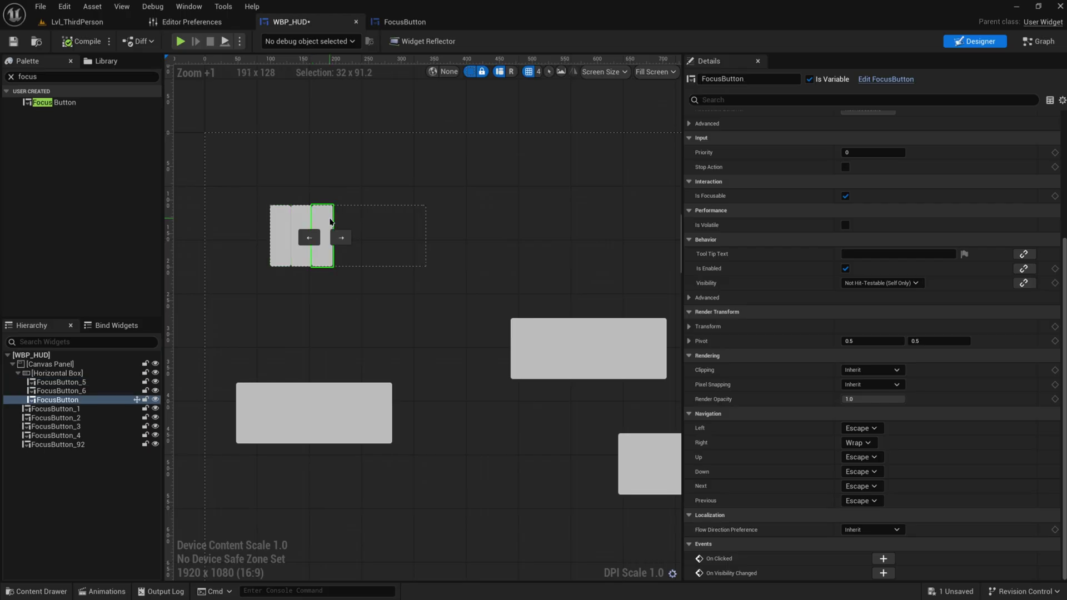
left_click(860, 443)
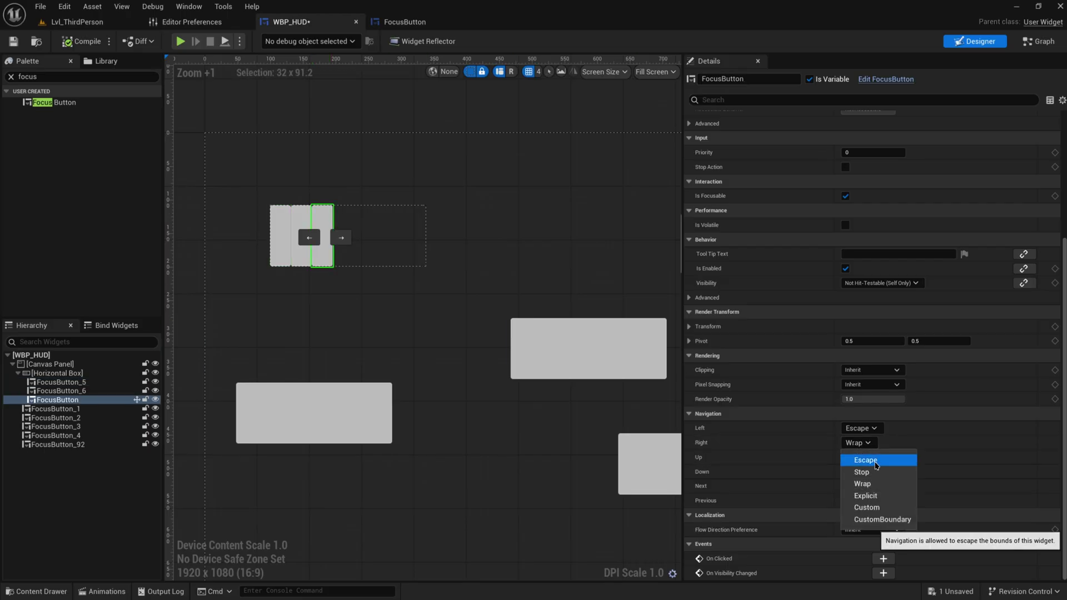
left_click(873, 459)
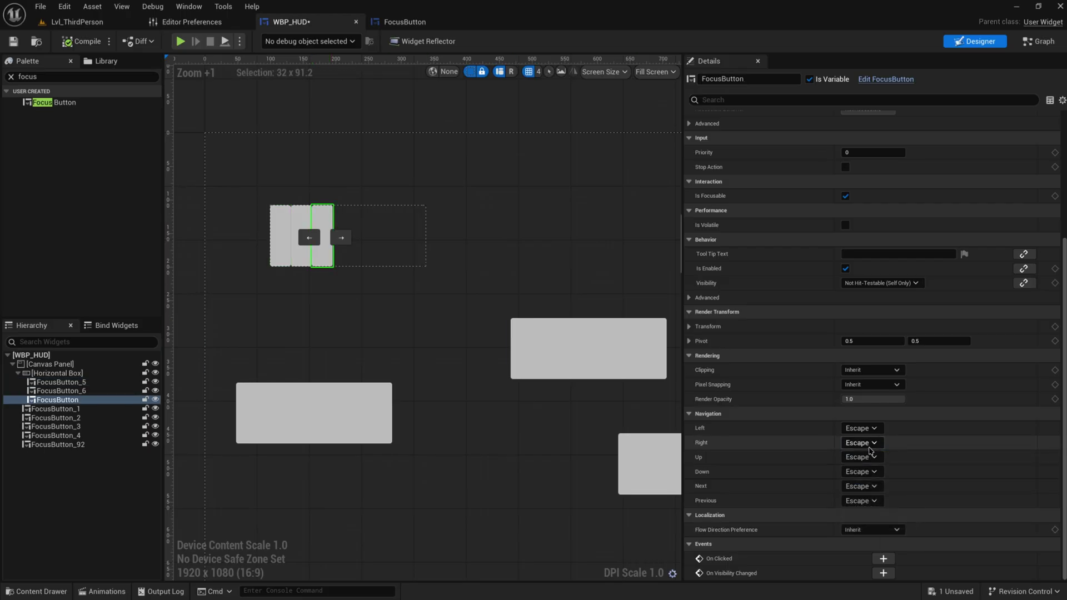
Set the Horizontal Box's Right and Left navigation to Wrap.
left_click(48, 375)
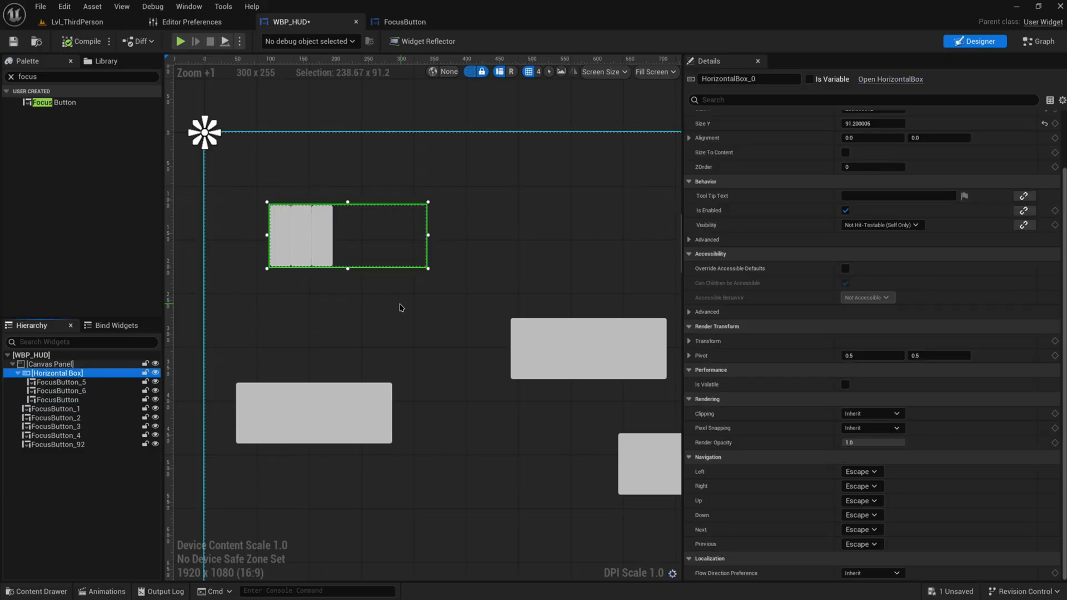
key("Home")
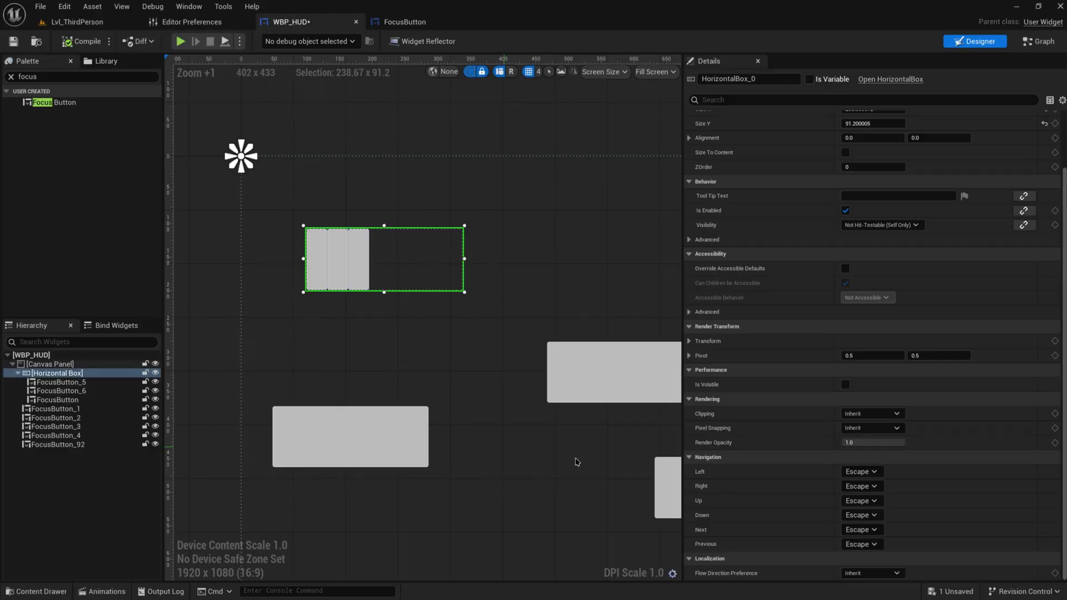
left_click(873, 488)
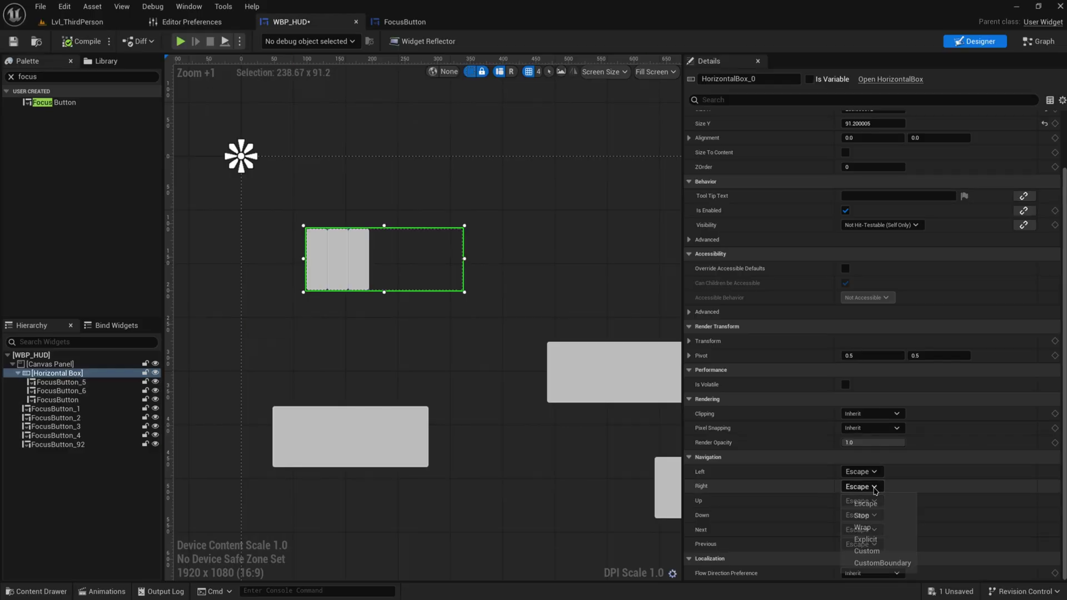
left_click(863, 528)
left_click(860, 472)
left_click(874, 515)
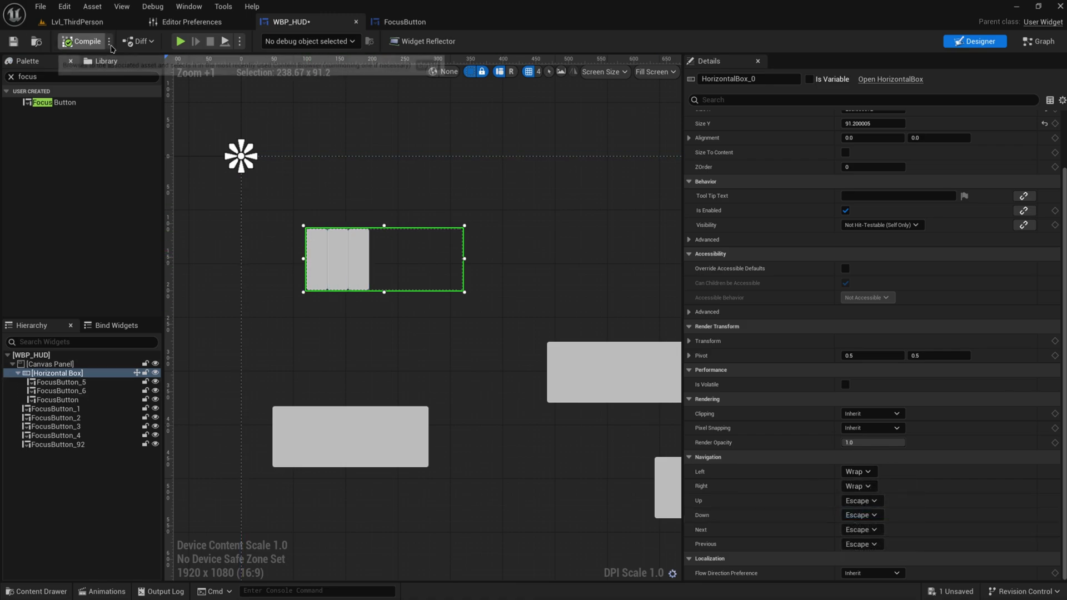
Test left and right focus wrapping in a play session of Lvl_ThirdPerson and review the Horizontal Box's navigation settings in WBP_HUD.
left_click(108, 25)
left_click(263, 40)
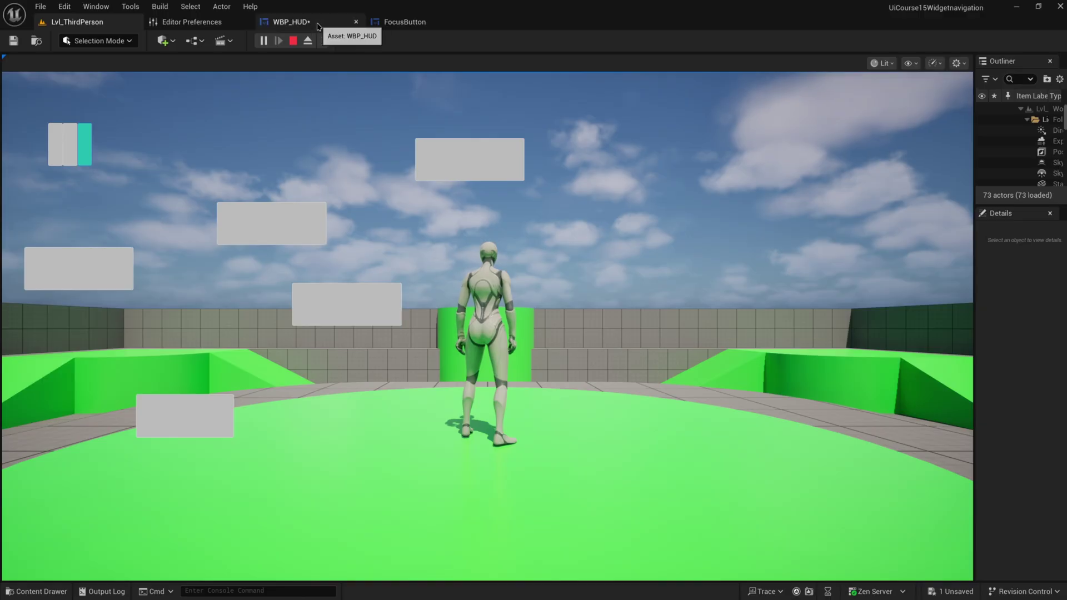
left_click(289, 22)
left_click(56, 373)
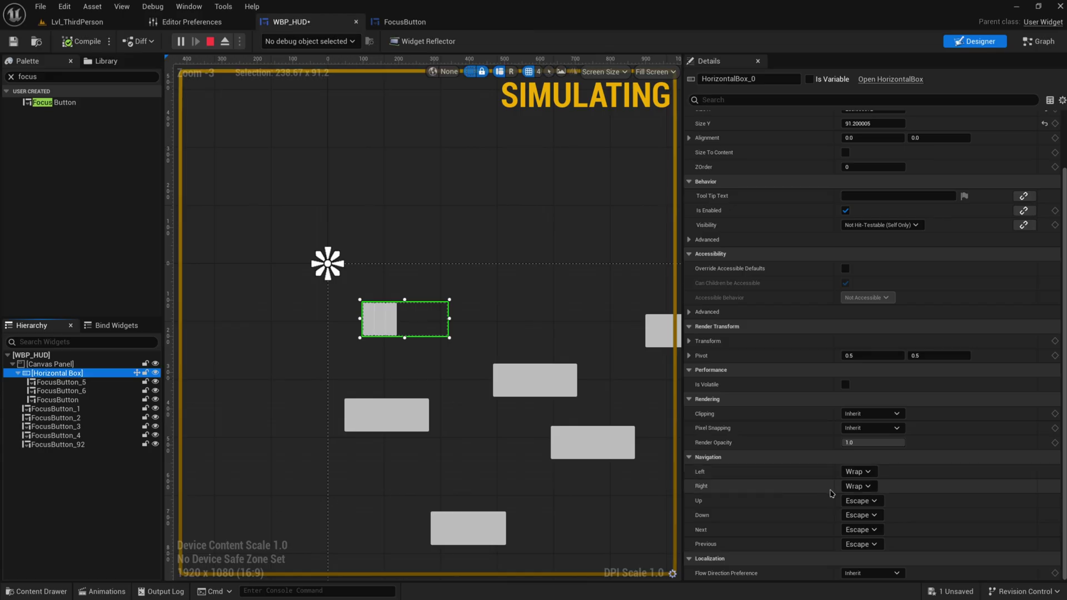
Move FocusButton one place earlier in the Horizontal Box, select FocusButton_5, and stop the play session.
left_click(380, 321)
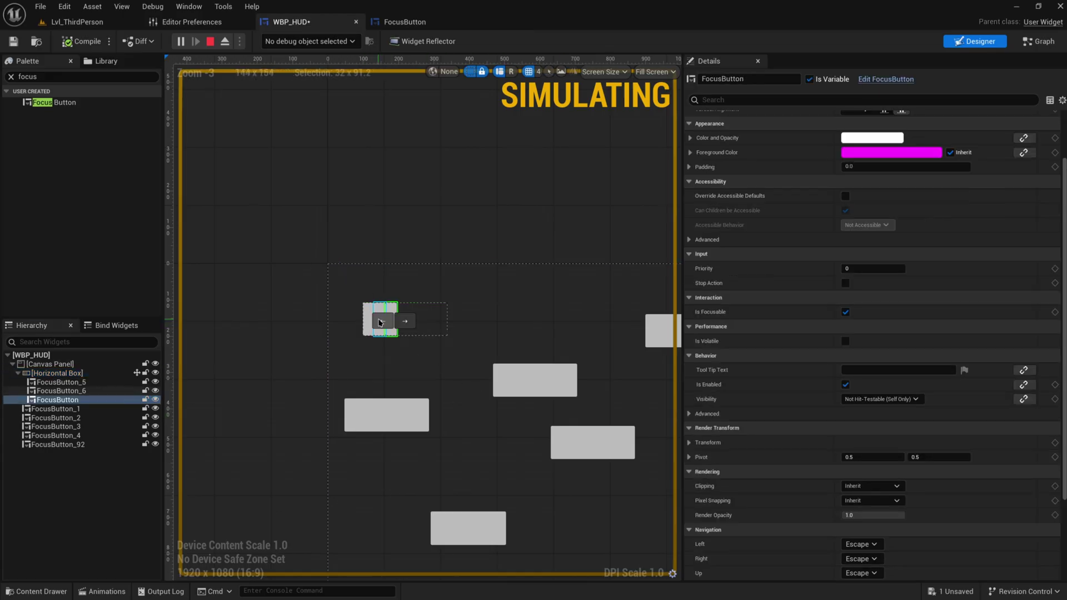
left_click(380, 322)
left_click(369, 332)
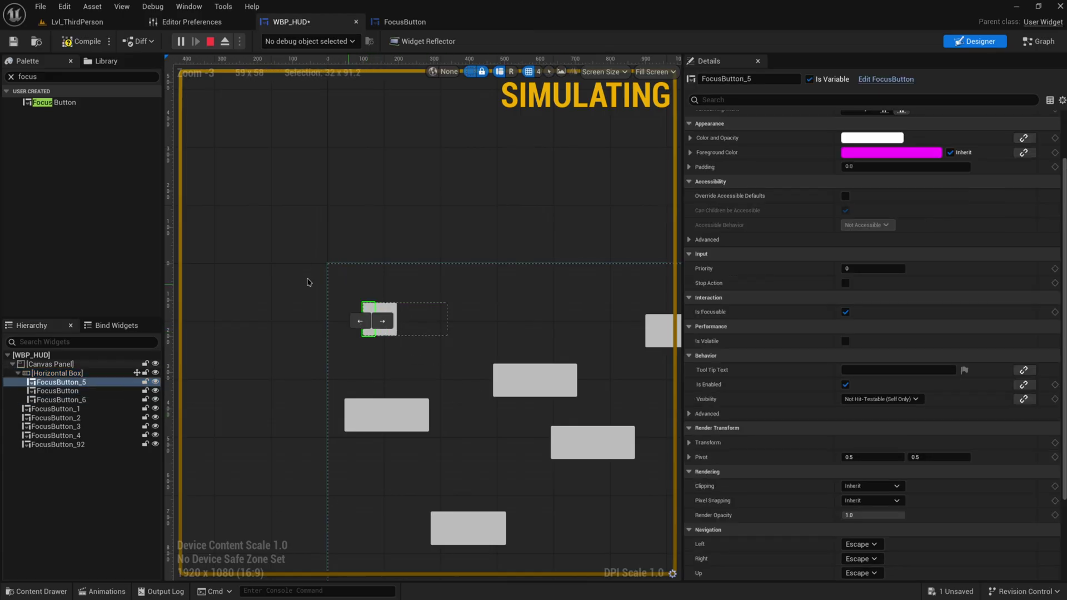
key("Escape")
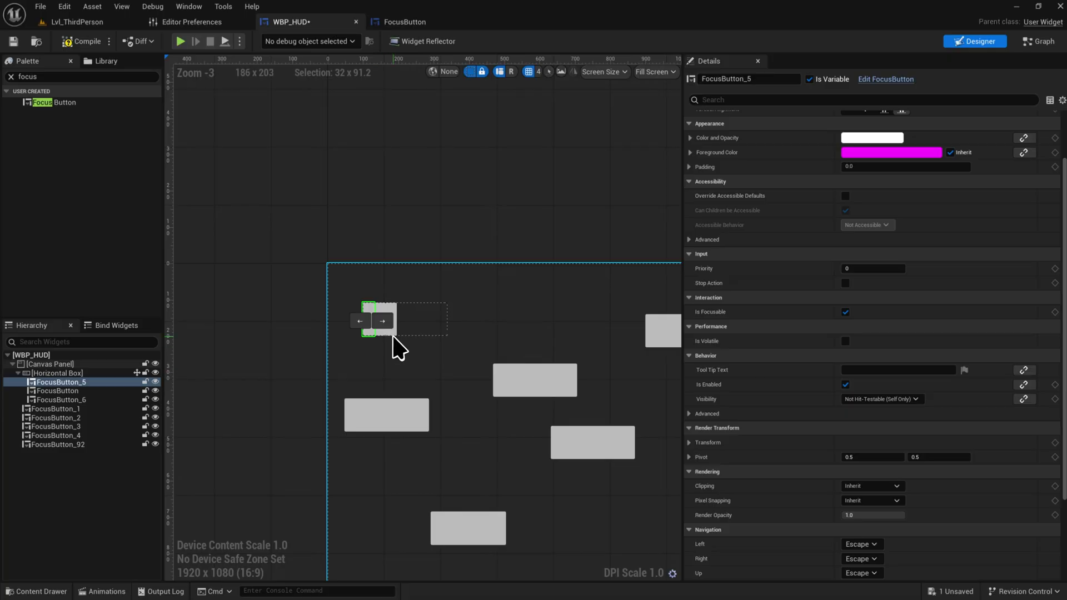
Review the Left navigation options of FocusButton_5 and the Right navigation options of FocusButton_6, and look over the buttons outside the Horizontal Box.
scroll(399, 348, "up", 3)
scroll(789, 473, "down", 3)
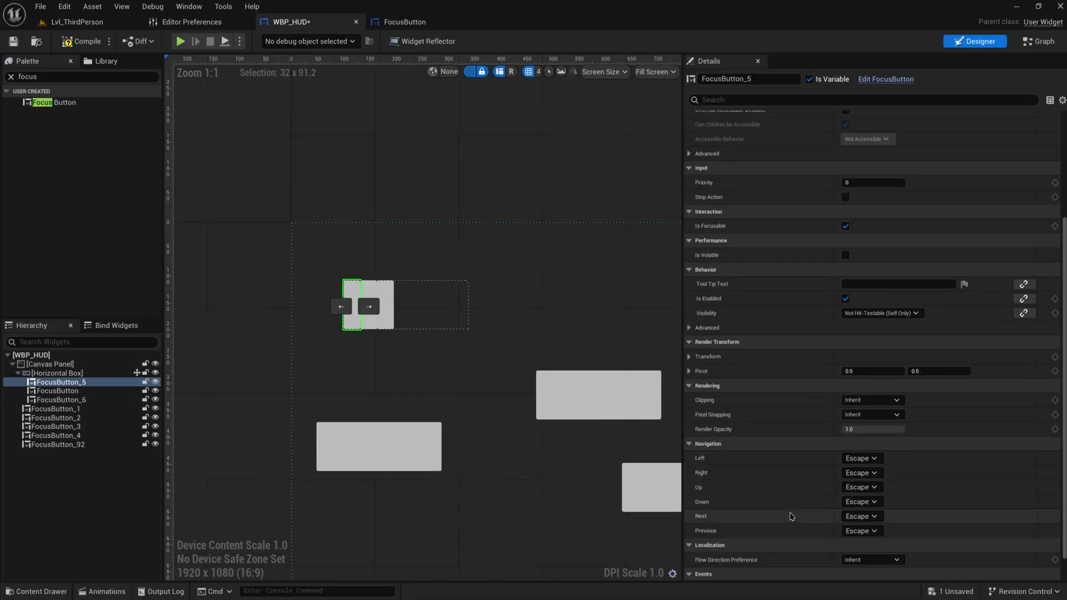
left_click(861, 459)
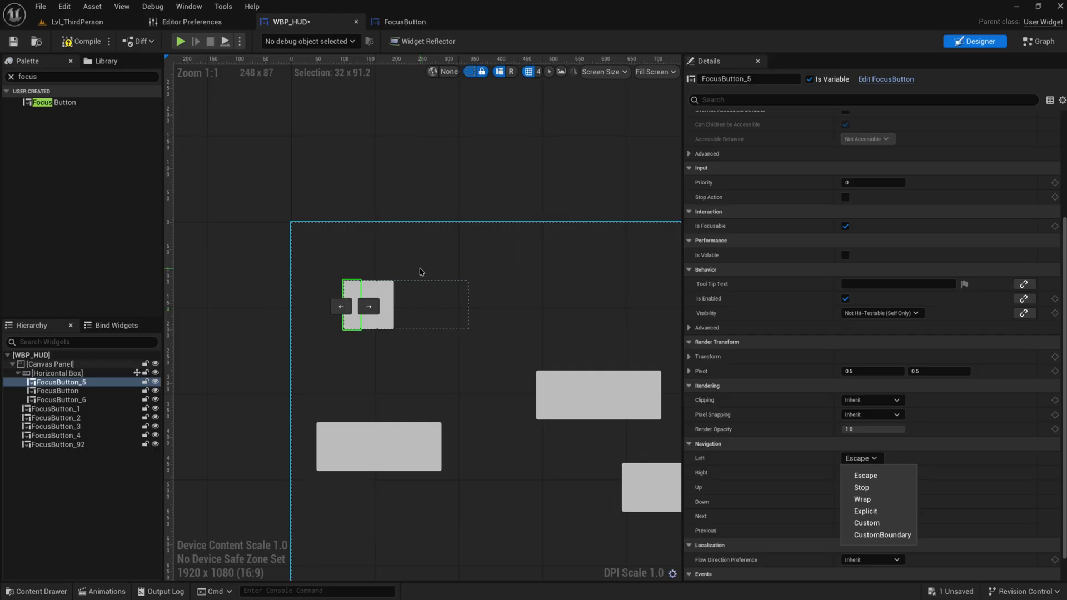
left_click(412, 295)
left_click(391, 324)
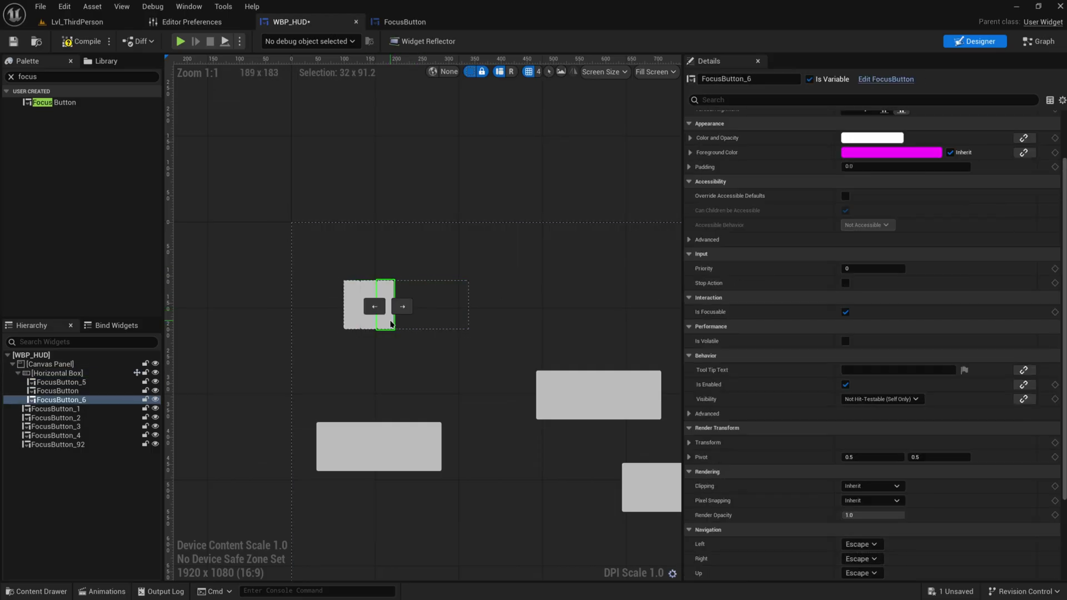
scroll(779, 401, "down", 4)
left_click(875, 490)
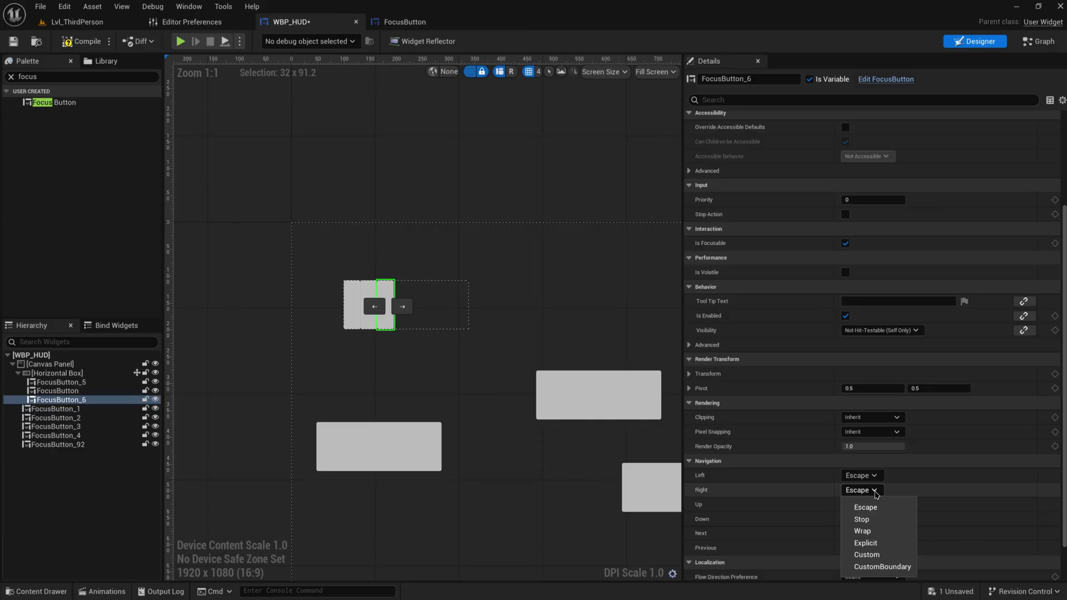
right_click_drag(535, 352, 579, 312)
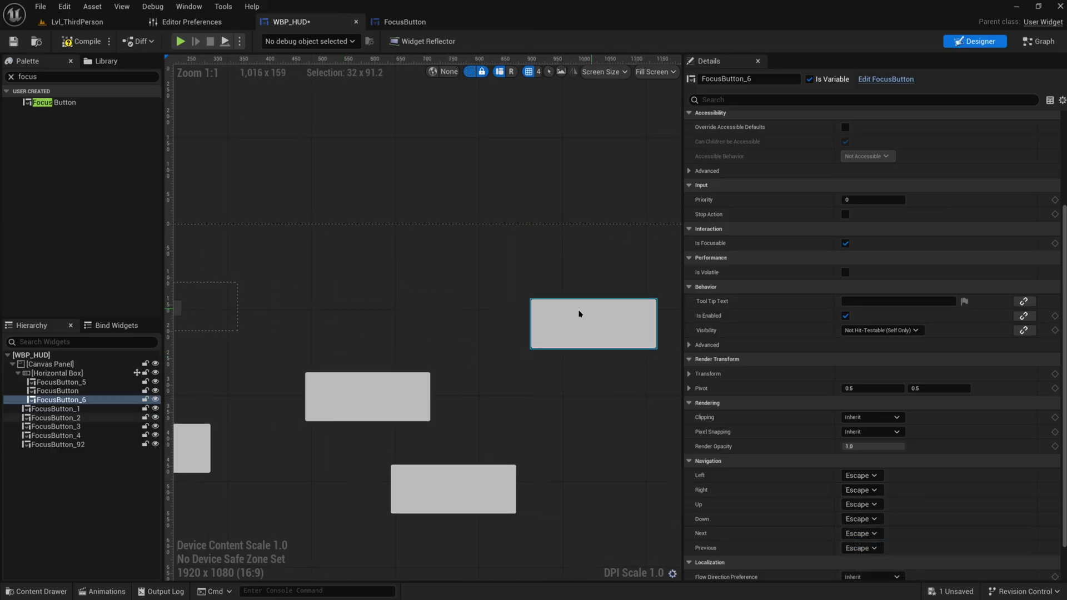
right_click_drag(453, 341, 564, 313)
scroll(564, 312, "down", 1)
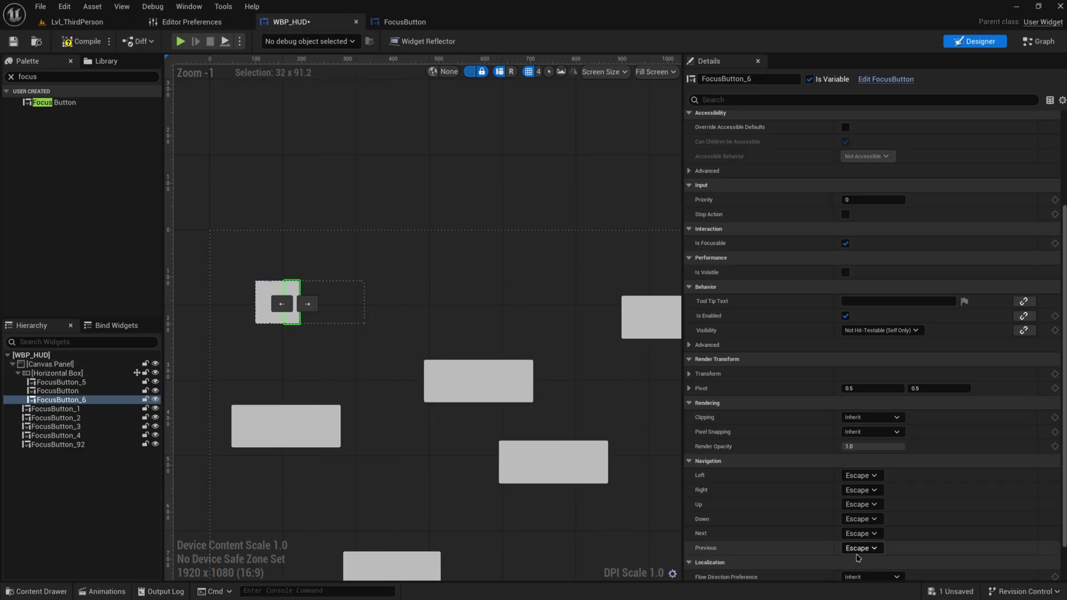
Set FocusButton_6's Next navigation to Explicit and check its list of target widgets.
left_click(867, 534)
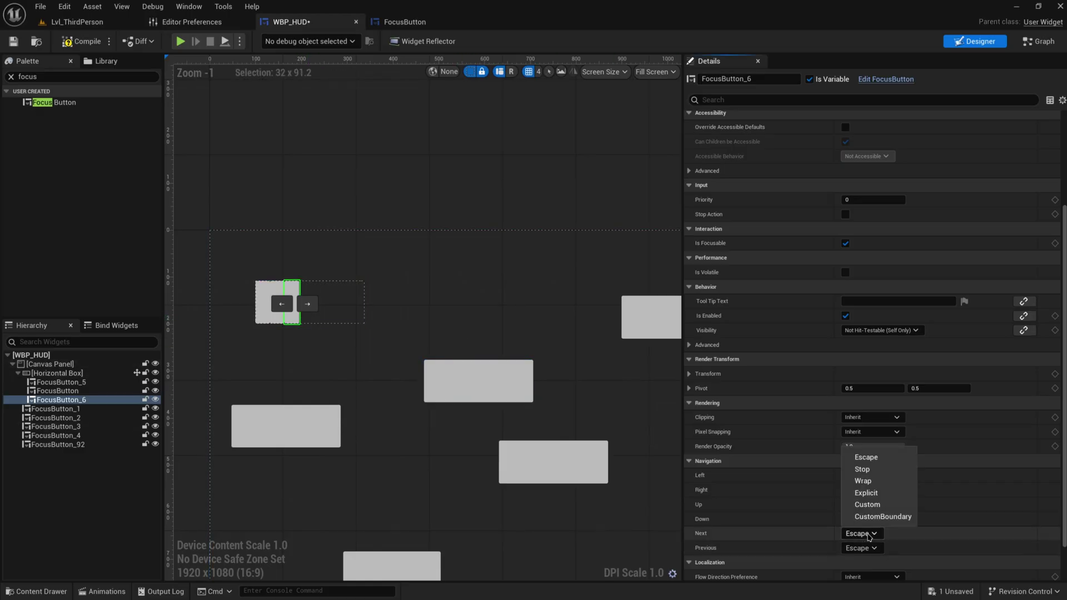
left_click(866, 493)
left_click(901, 534)
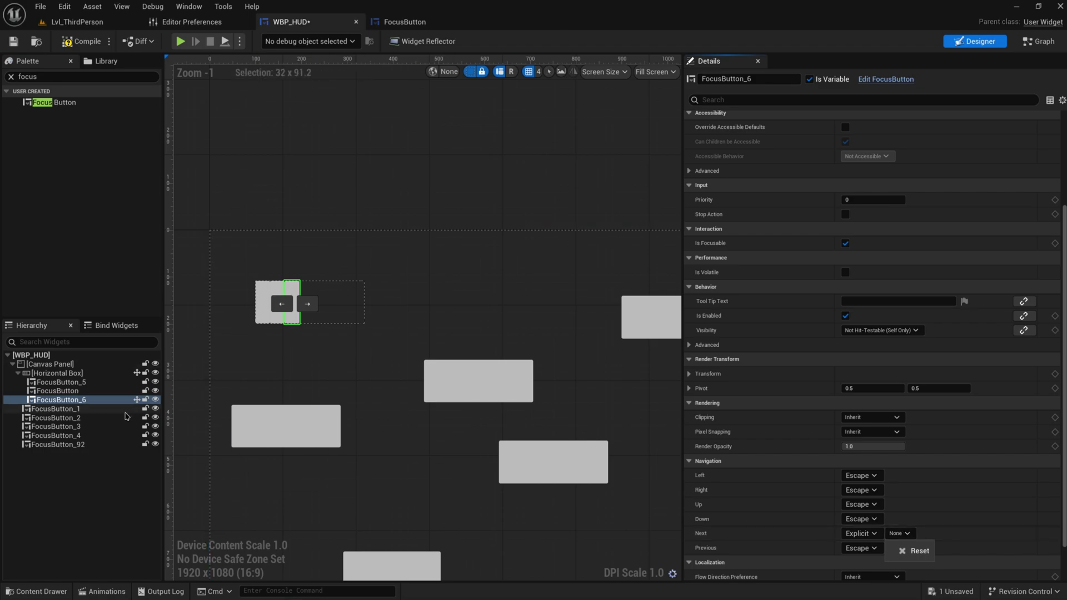
right_click_drag(556, 397, 496, 398)
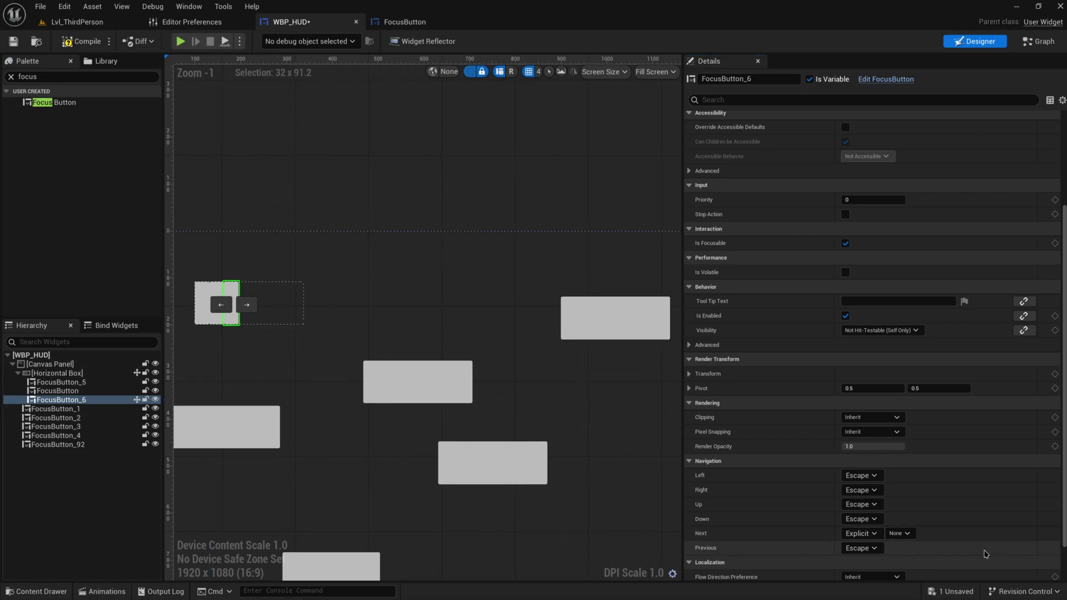
Rename FocusButton_3 in the widget hierarchy as TestButton.
left_click(80, 409)
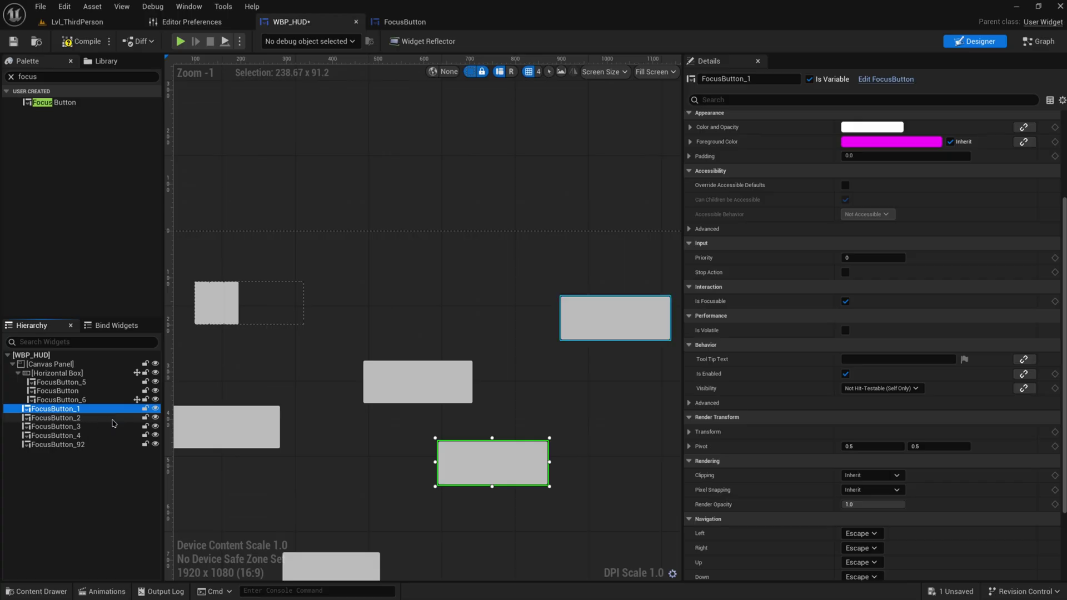
left_click(61, 426)
double_click(85, 427)
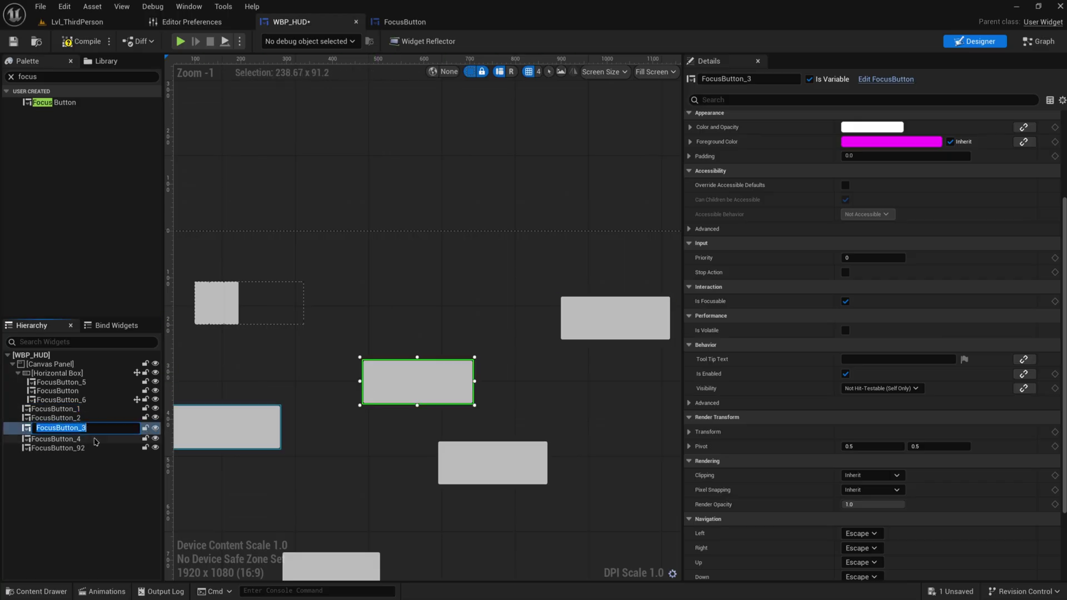
type("Test")
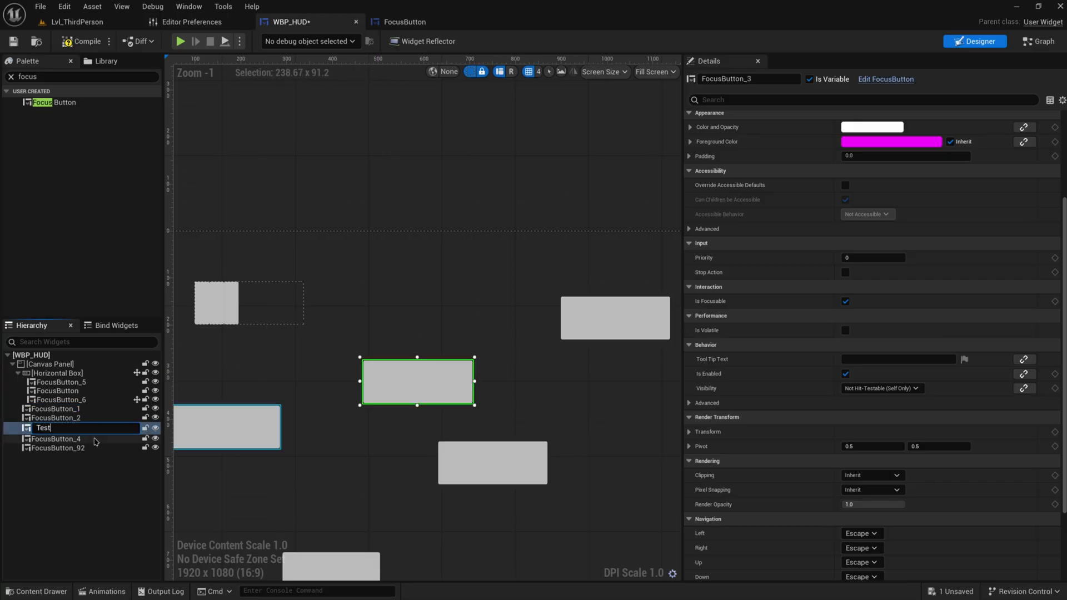
type("Button")
key("Return")
Assign TestButton as the explicit Next navigation target of FocusButton_6.
left_click(61, 400)
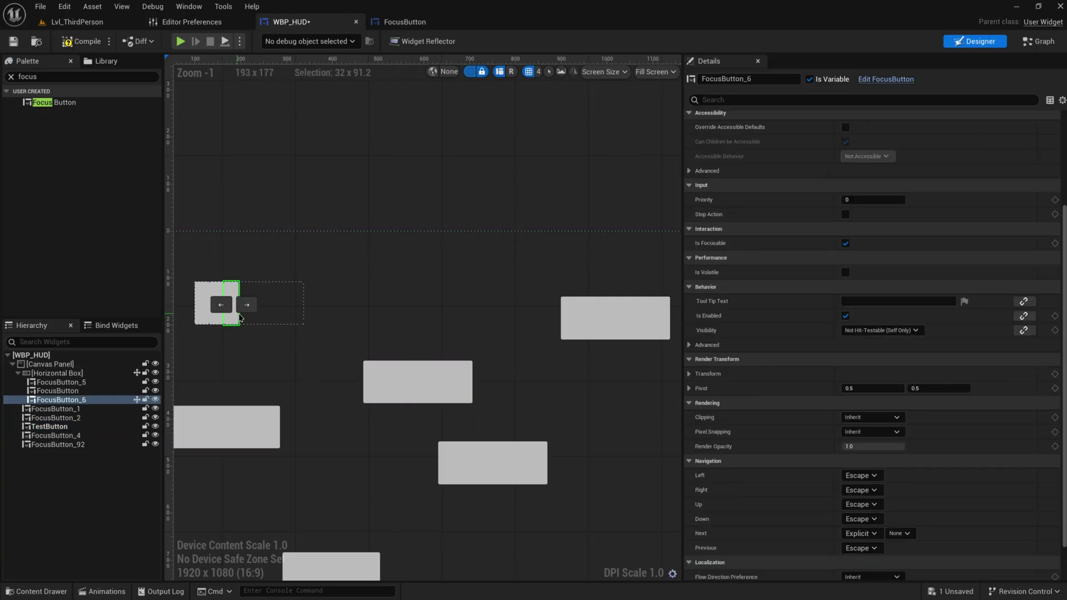
left_click(899, 533)
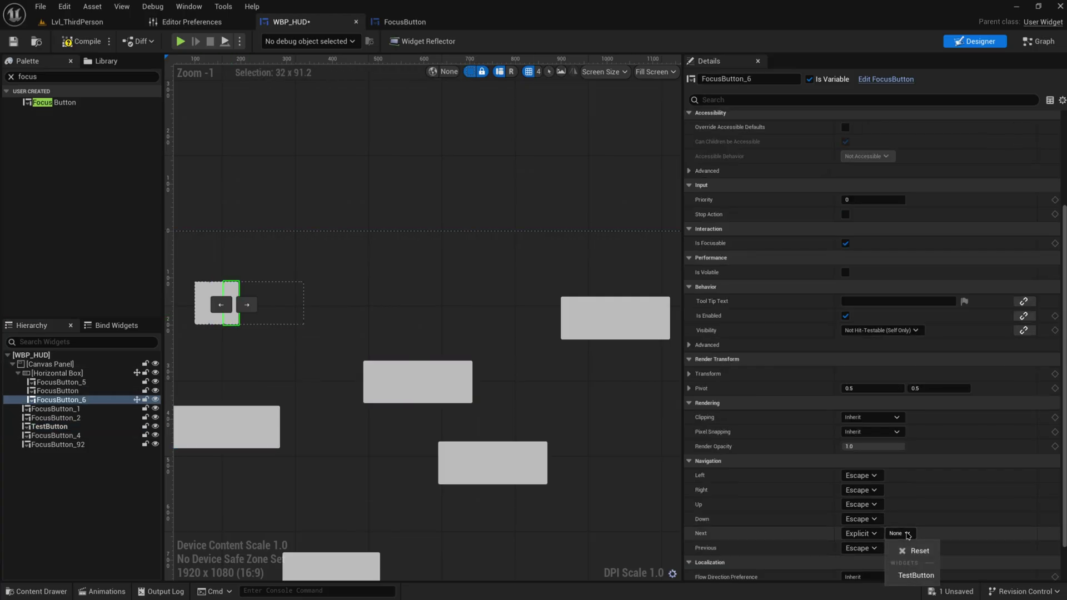
left_click(916, 576)
Set FocusButton_6's Right navigation to Explicit and check its list of target widgets.
right_click_drag(239, 304, 322, 313)
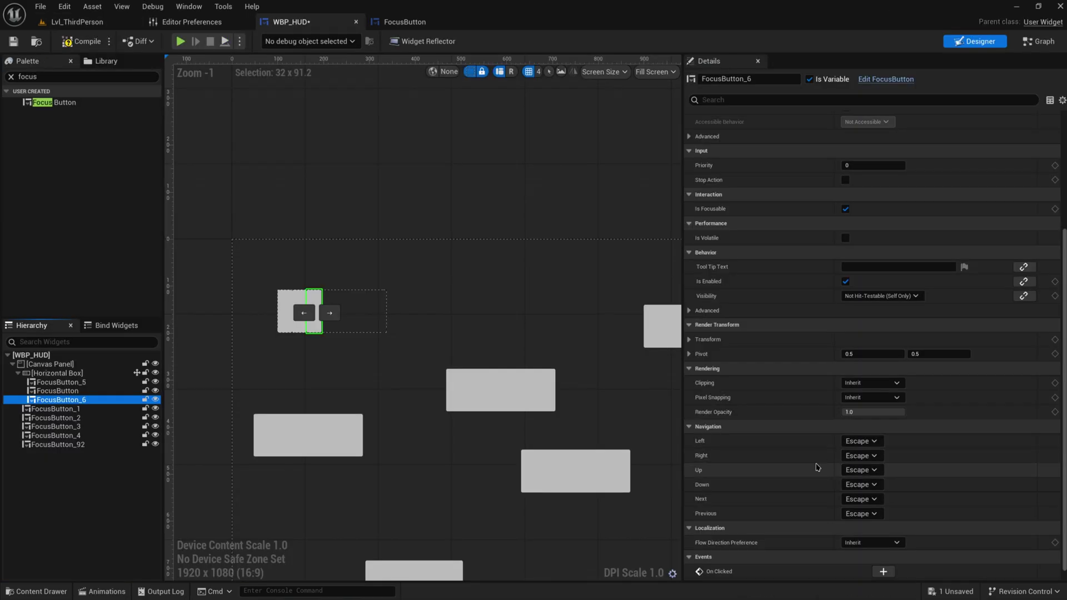
left_click(860, 456)
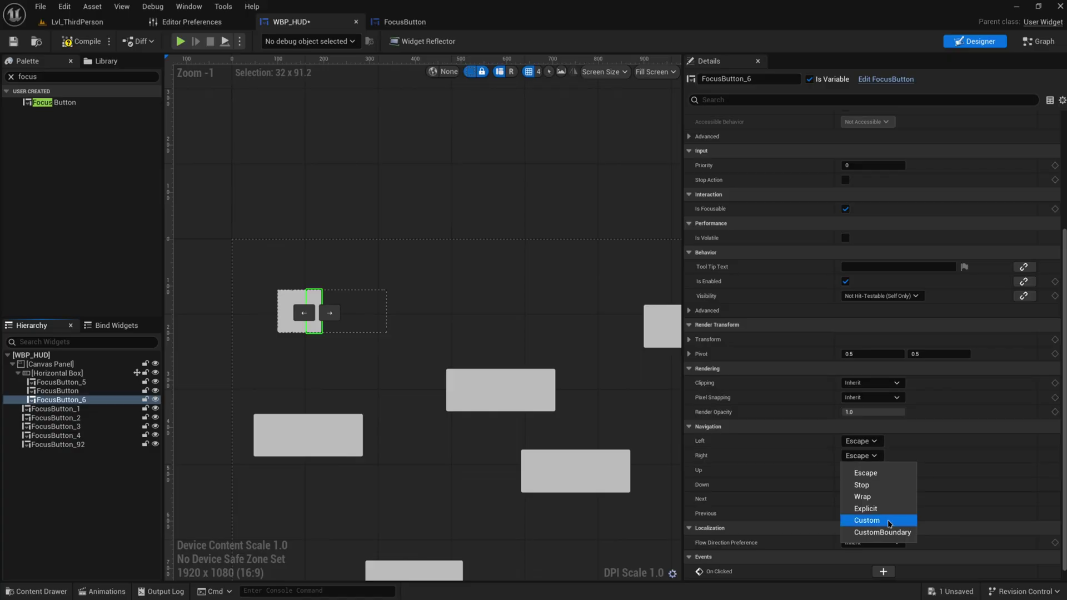
left_click(866, 509)
left_click(899, 456)
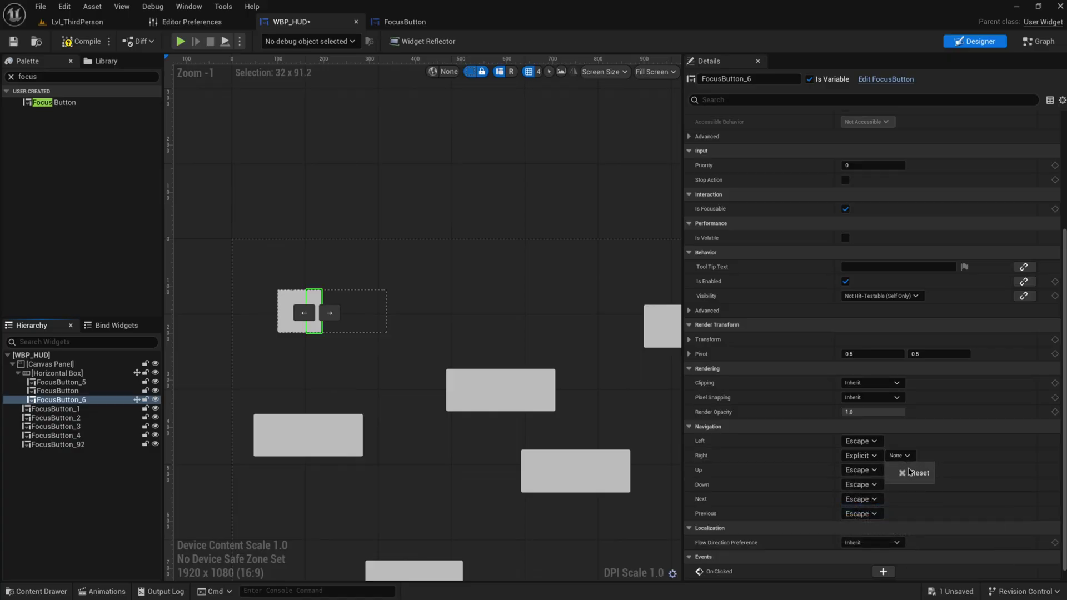
Rename FocusButton_3 in the widget hierarchy as Button.
left_click(74, 426)
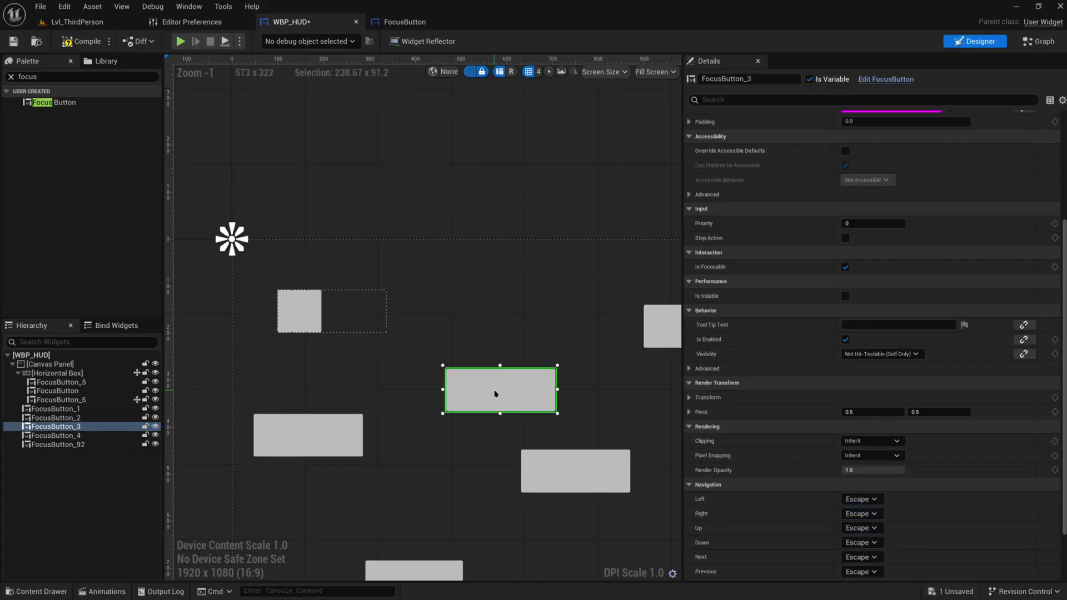
left_click(86, 426)
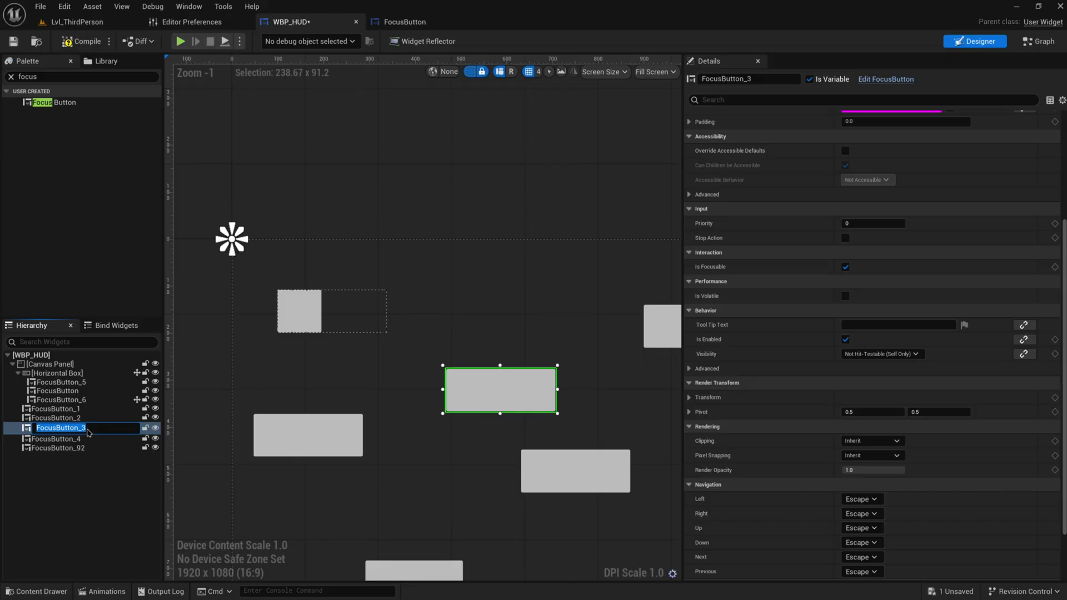
type("Button")
key("Return")
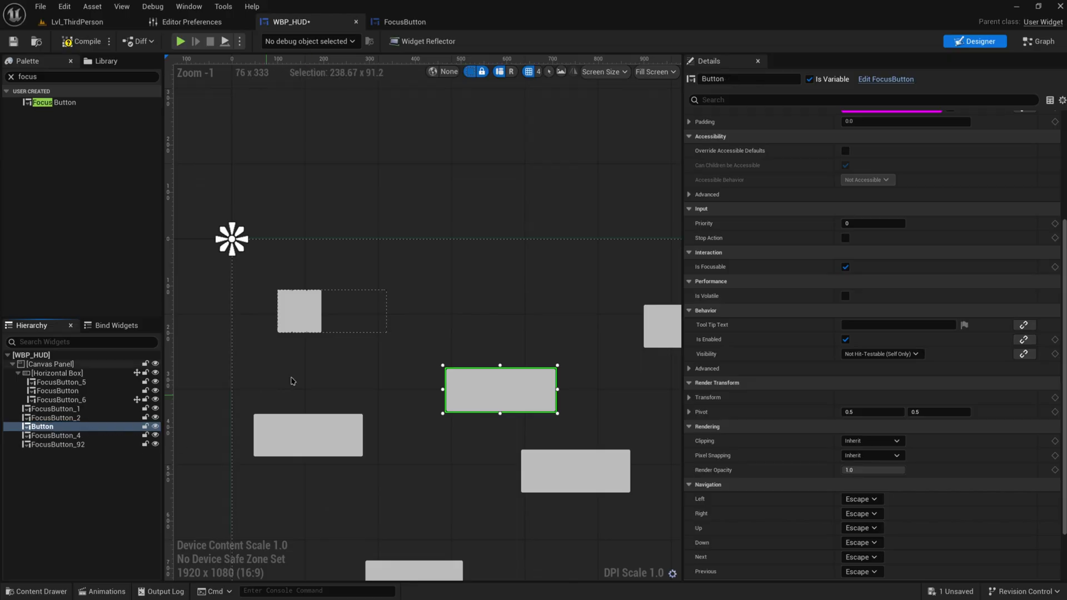
Assign the widget named Button as the explicit Right navigation target of FocusButton_6.
left_click(314, 322)
left_click(900, 456)
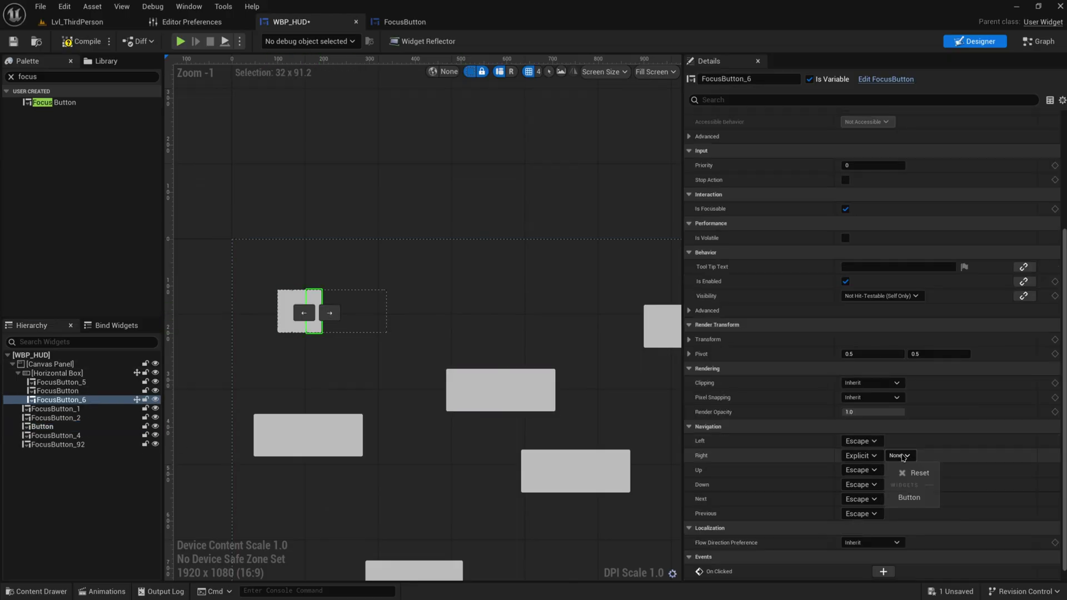
left_click(909, 498)
Compile WBP_HUD and start a play session of Lvl_ThirdPerson.
left_click(82, 41)
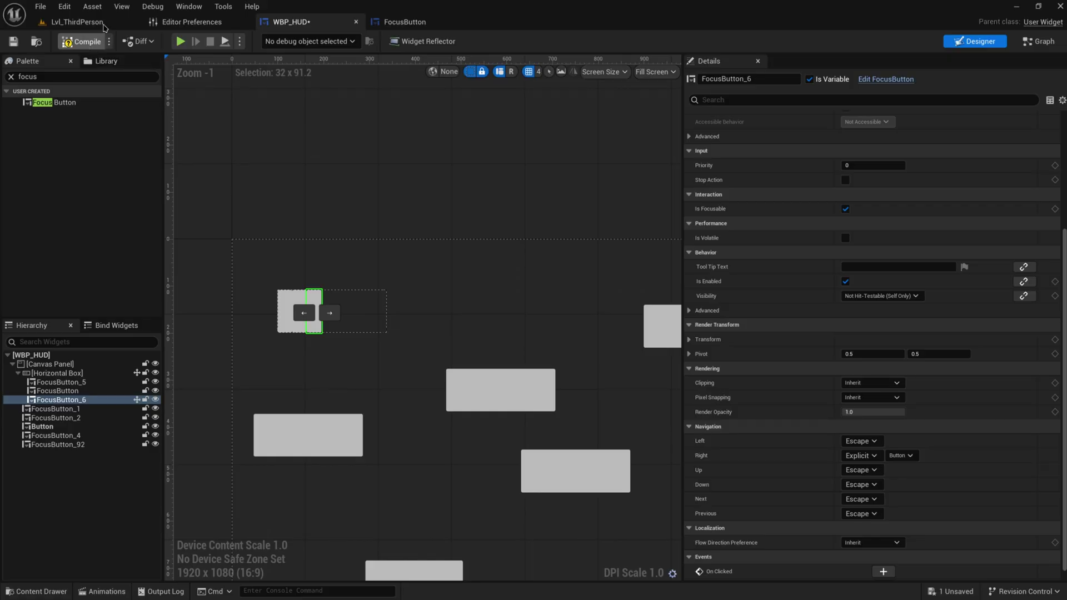
left_click(77, 22)
left_click(264, 42)
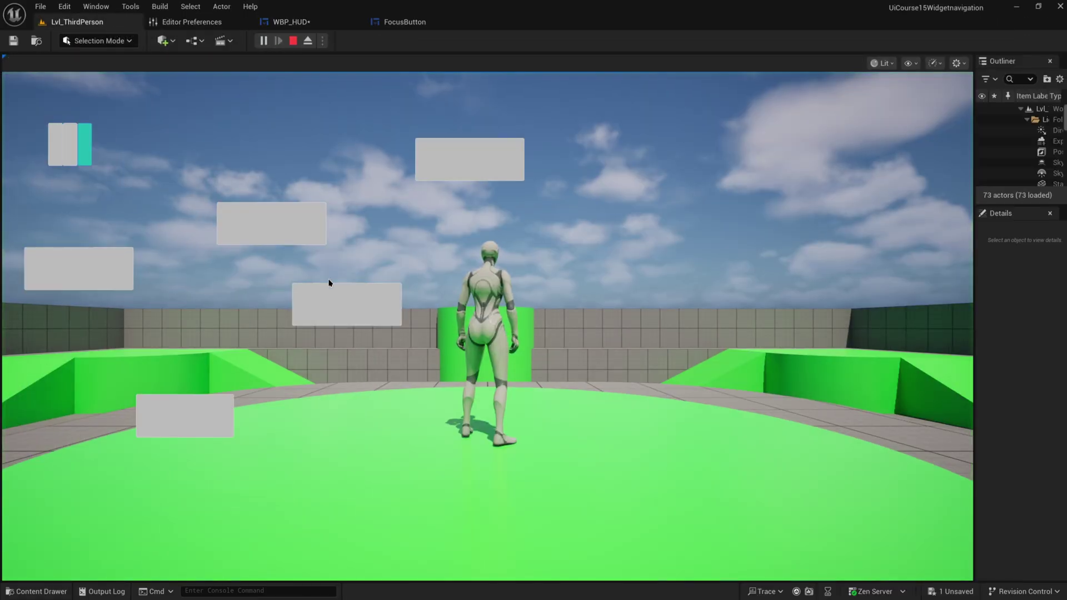
Test directional focus movement between the HUD buttons, including right from the third button in the Horizontal Box, and end the play session.
key("Right")
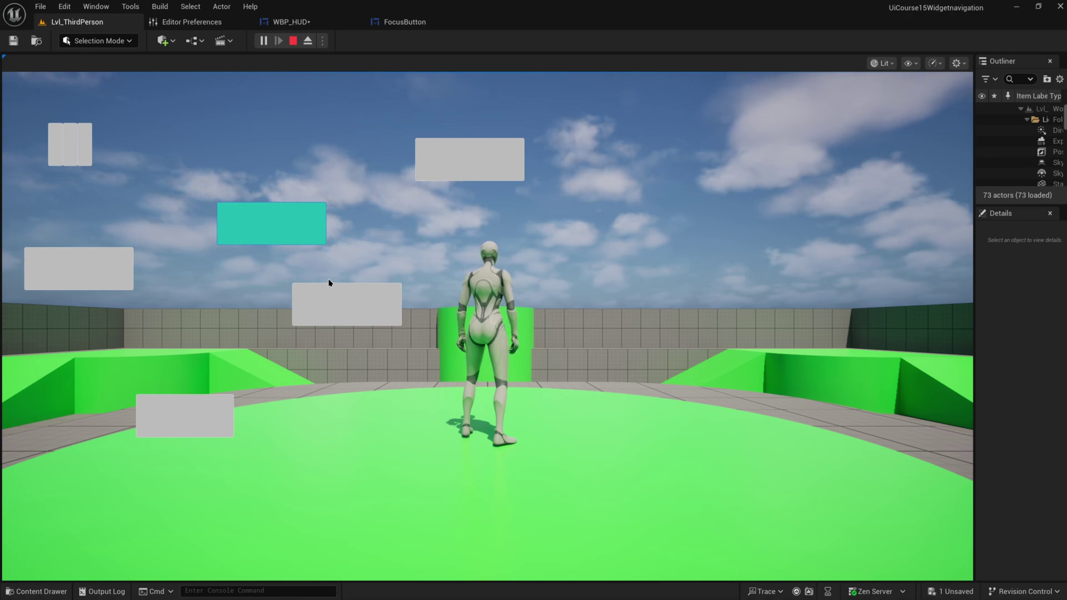
key("Down")
key("Left")
key("Up")
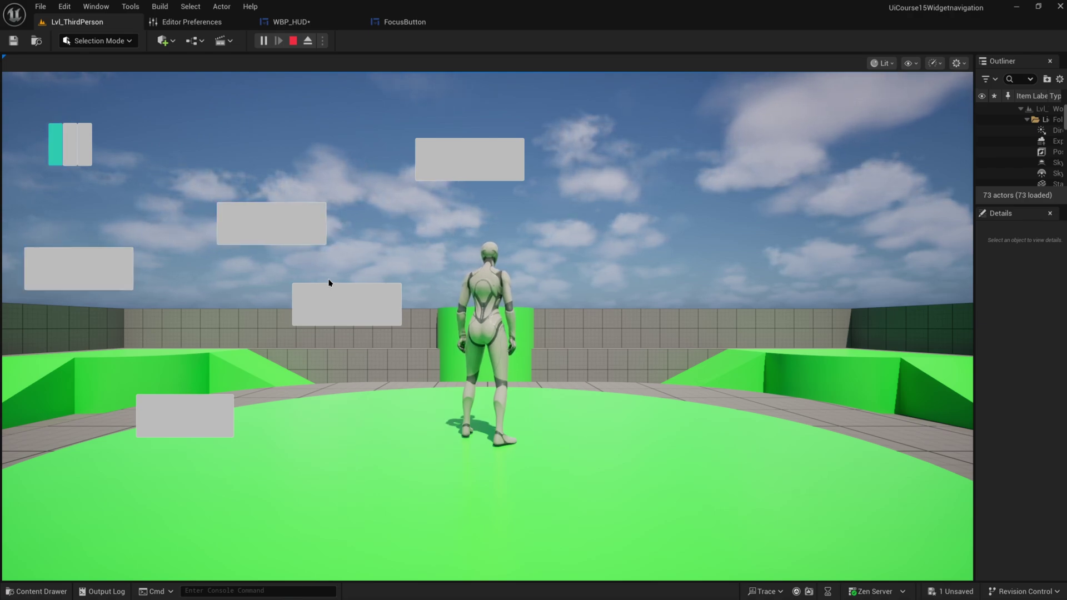
key("Right")
key("Right")
key("Down")
key("Down")
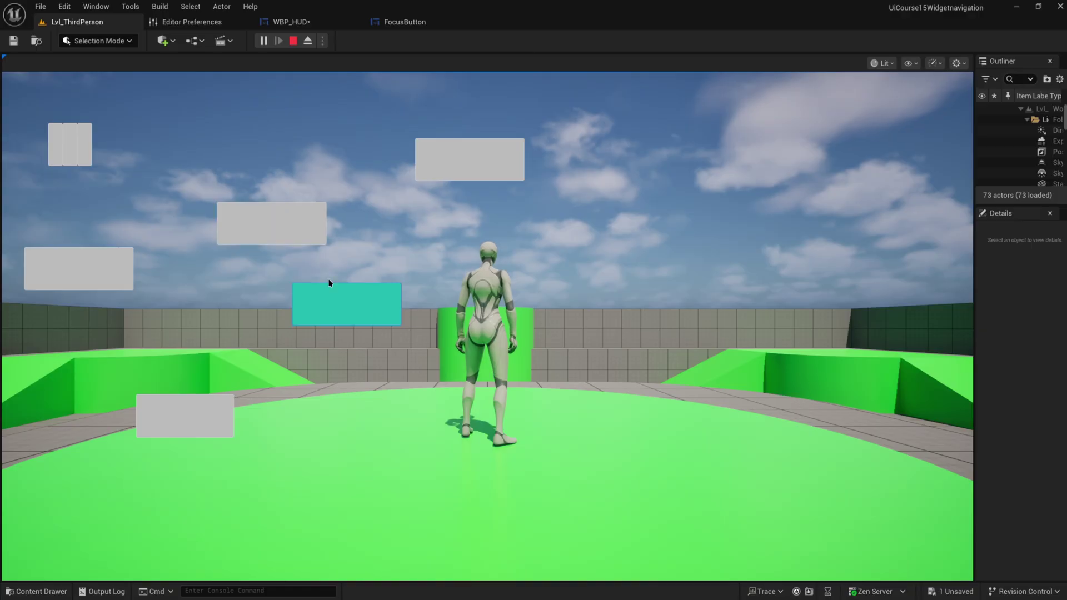
key("Left")
key("Up")
key("Left")
key("Right")
key("Left")
key("Left")
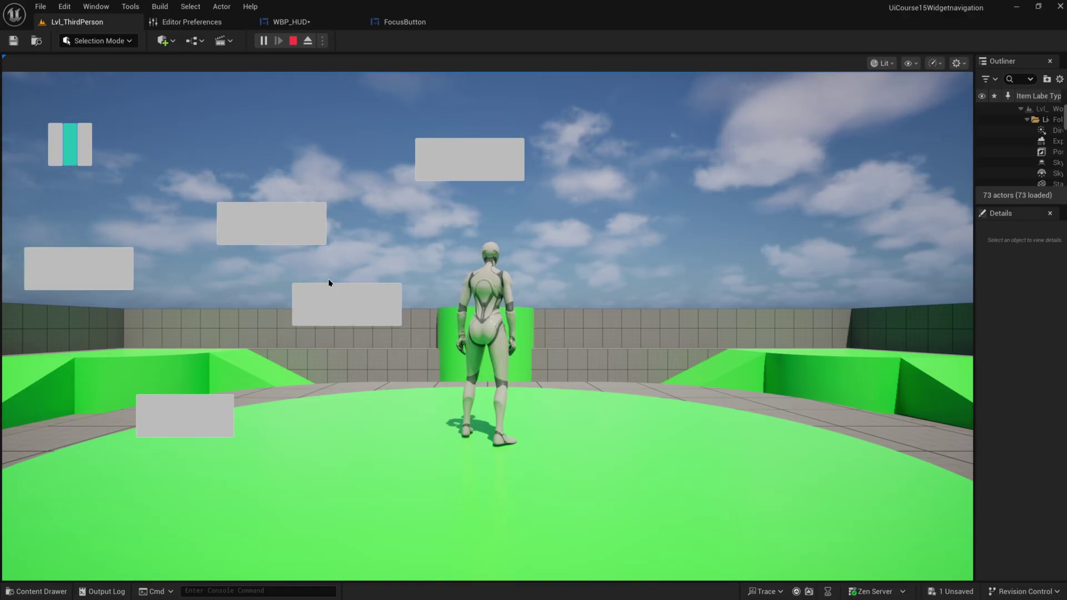
key("Right")
key("Left")
key("Right")
key("Left")
key("Left")
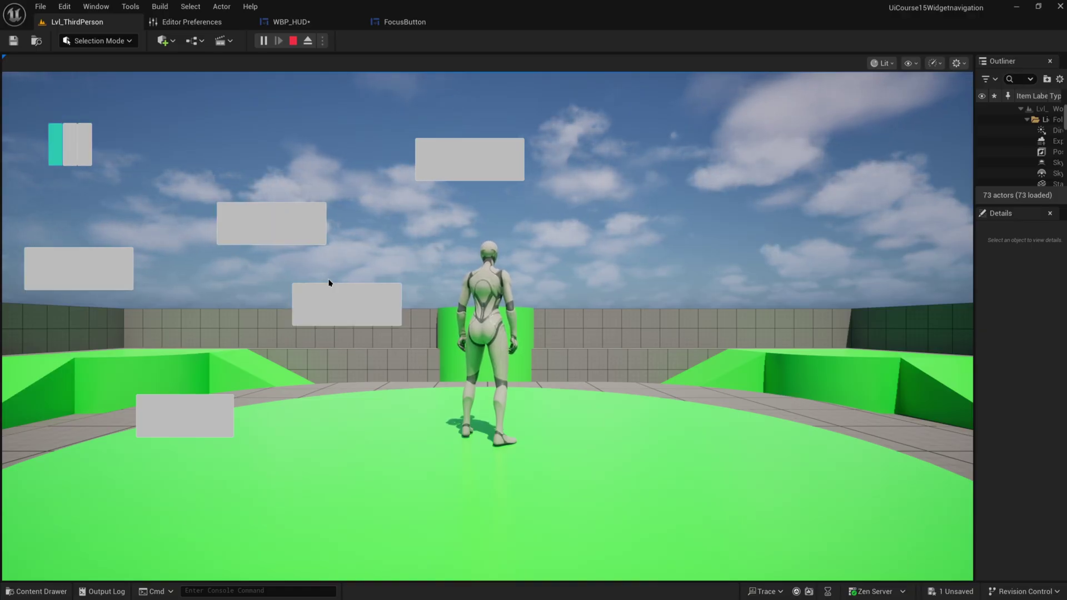
key("Escape")
Set the Right navigation rule of the widget named Button to Custom and create a new function for it.
mouse_move(374, 348)
right_mouse_down()
mouse_move(427, 350)
mouse_move(389, 336)
right_mouse_up()
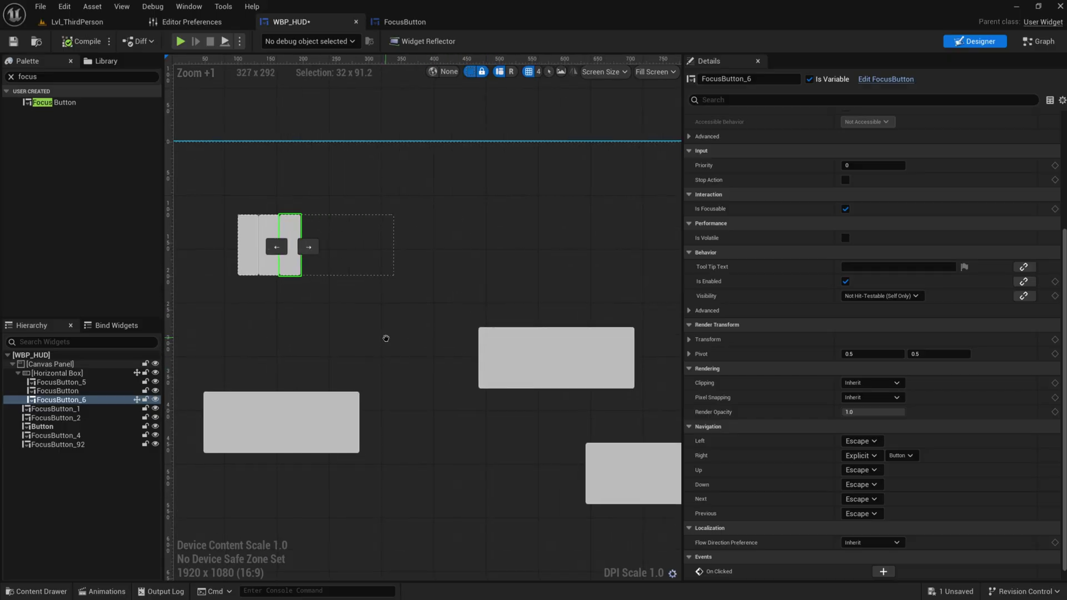
scroll(394, 341, "down", 1)
scroll(394, 348, "down", 1)
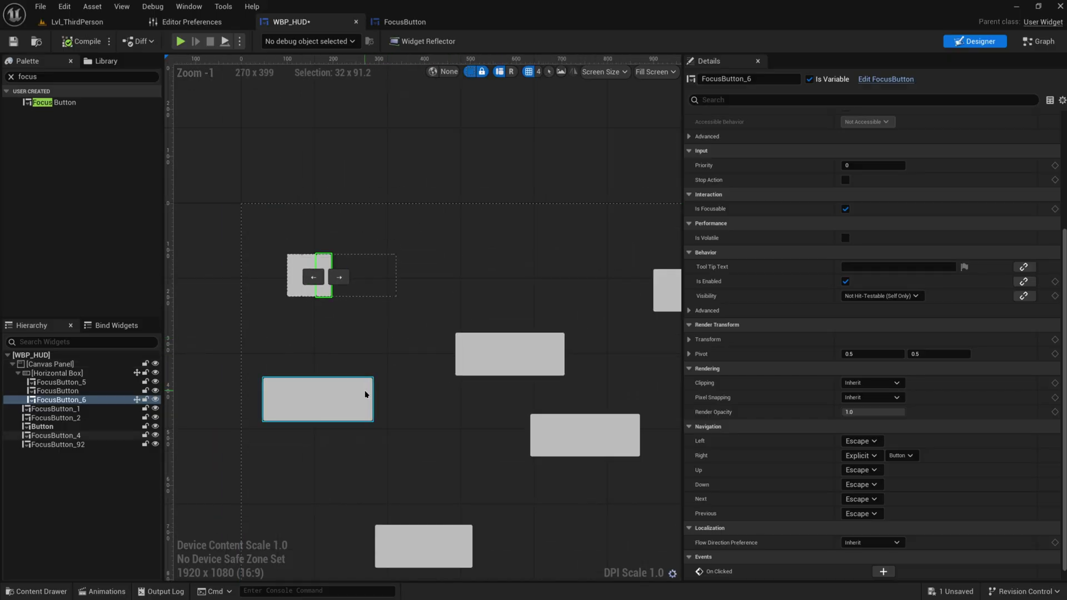
left_click(513, 363)
left_click(862, 443)
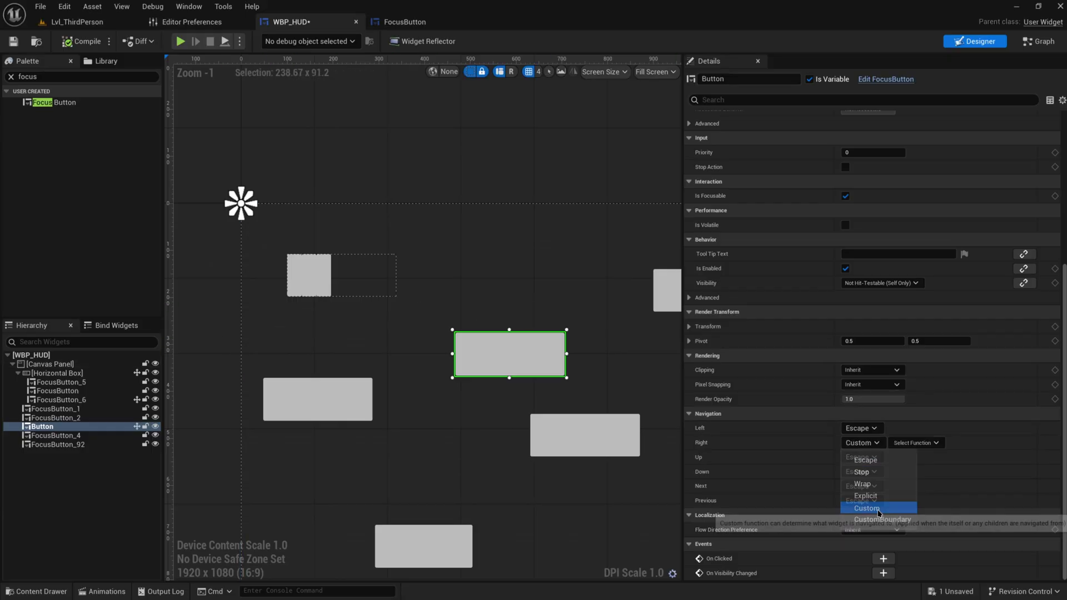
left_click(879, 507)
left_click(916, 443)
left_click(933, 462)
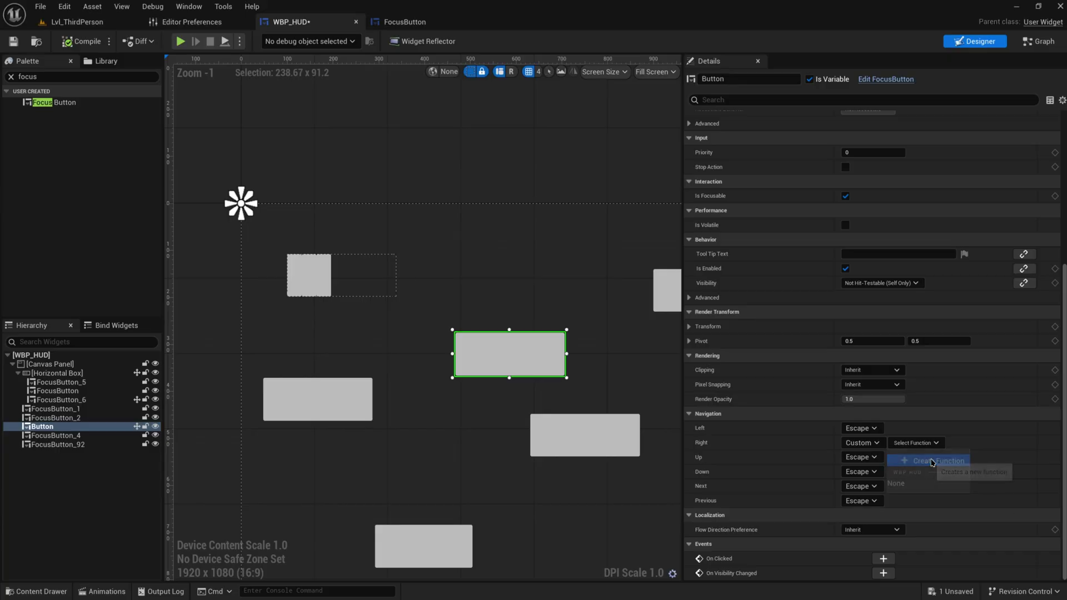
Move the Return Node farther from the DoCustomNavigation entry node and align it with the execution wire.
left_click(263, 301)
scroll(289, 301, "down", 2)
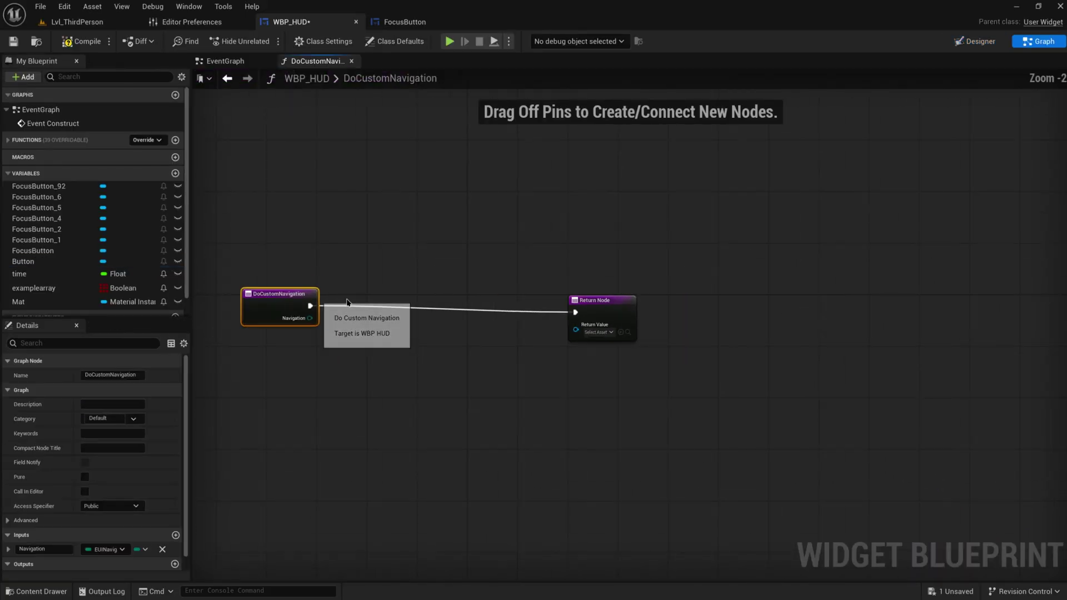
left_click(595, 301)
left_click_drag(596, 300, 706, 293)
left_click(669, 398)
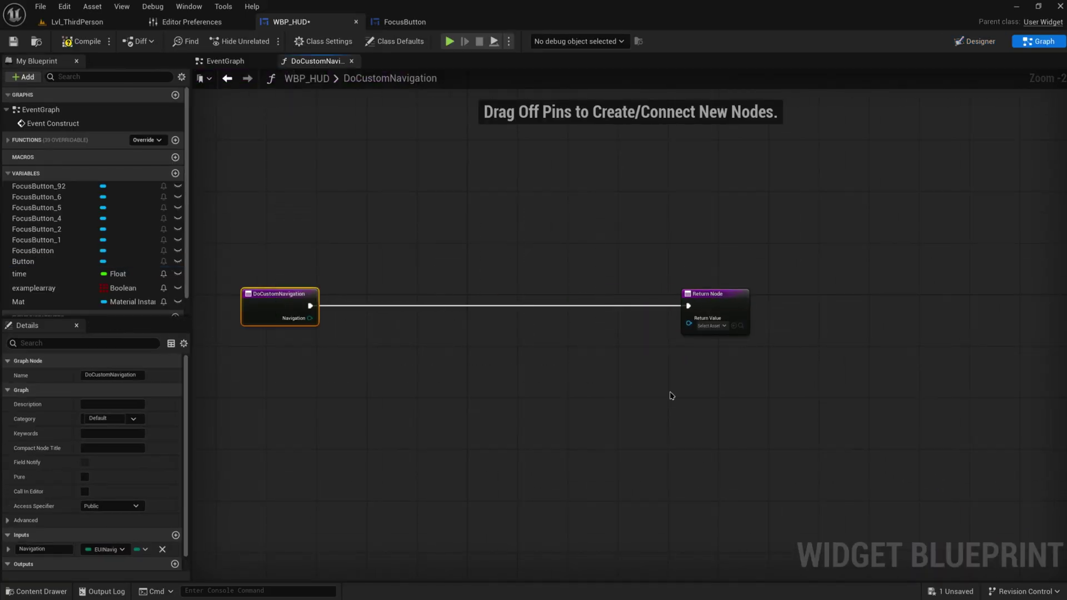
left_click_drag(670, 398, 808, 229)
scroll(678, 370, "up", 2)
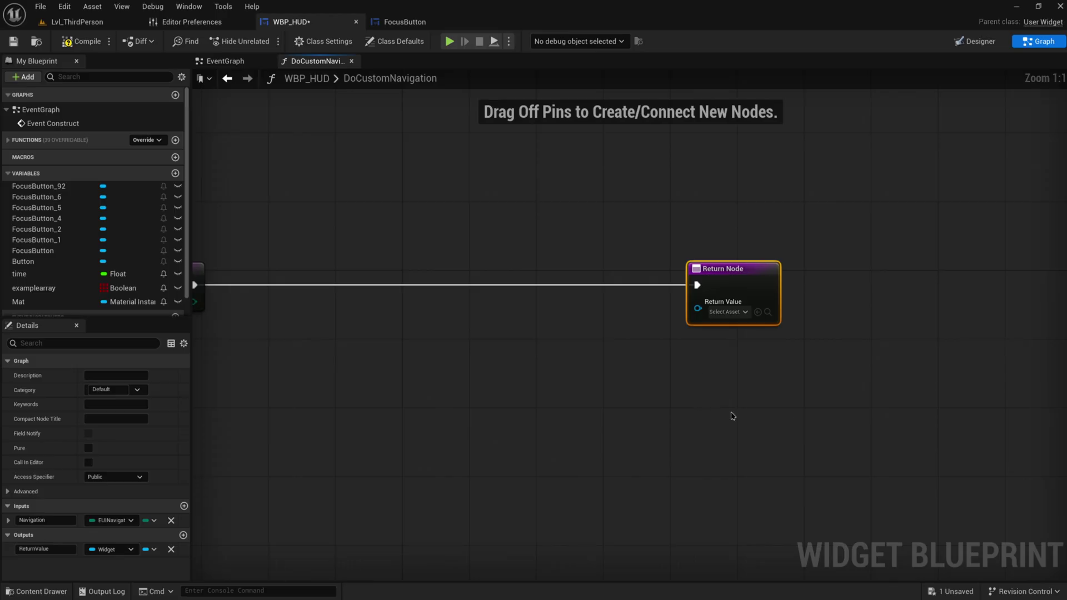
Review Button's custom Right navigation in the designer and identify FocusButton_2 on the canvas.
left_click(977, 41)
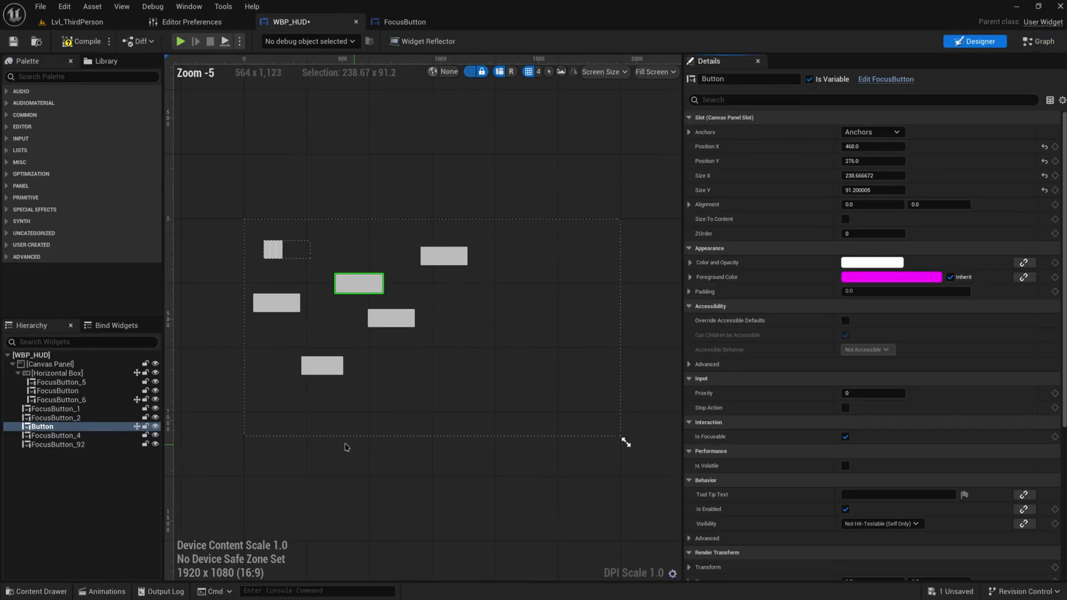
scroll(415, 364, "up", 3)
right_click_drag(267, 362, 377, 366)
left_click(378, 367)
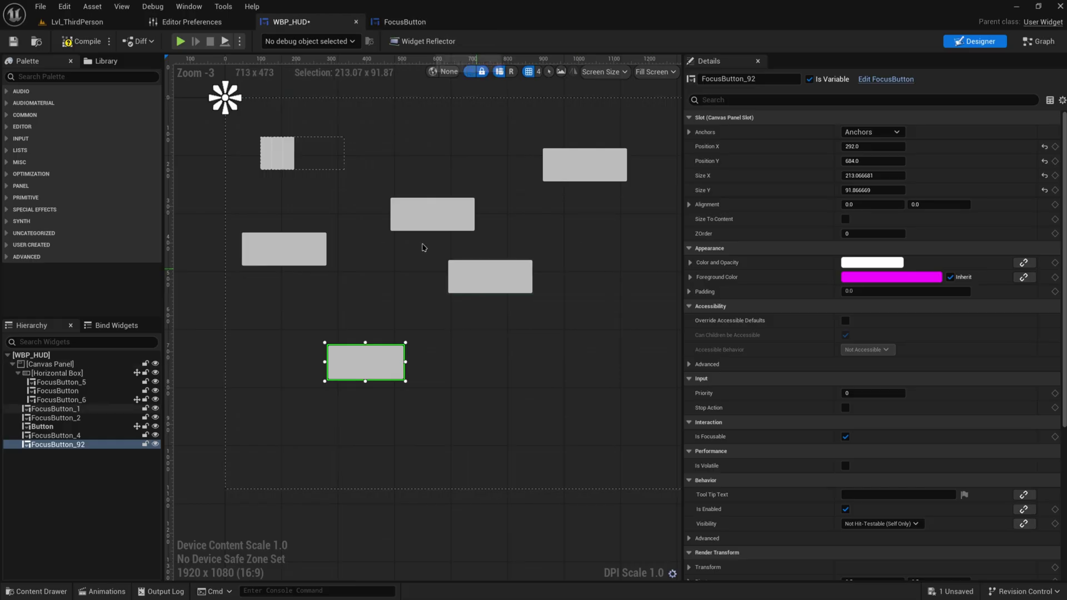
left_click(445, 226)
scroll(827, 455, "down", 5)
scroll(826, 456, "down", 1)
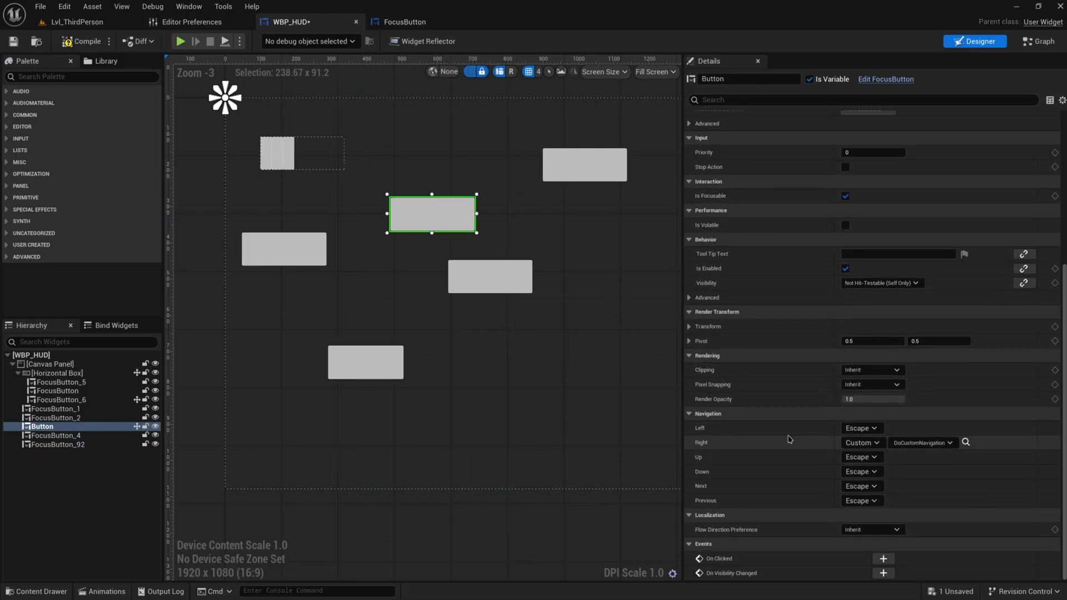
left_click(584, 166)
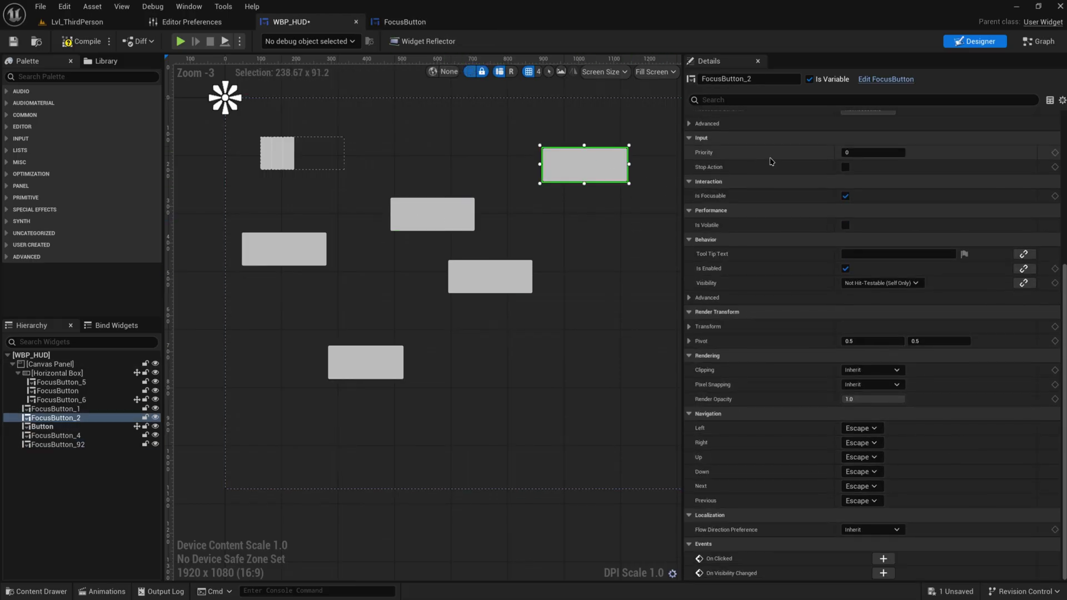
Connect a FocusButton_2 reference to the Return Node's Return Value in the DoCustomNavigation function.
left_click(1038, 43)
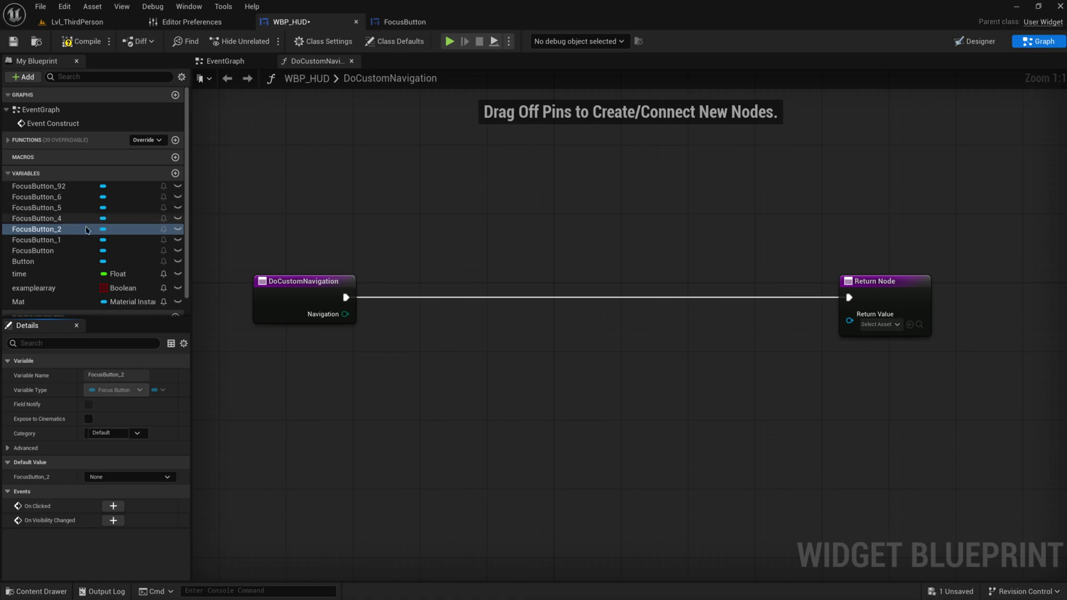
left_click_drag(65, 232, 849, 321)
left_click(686, 383)
left_click_drag(1042, 286, 425, 360)
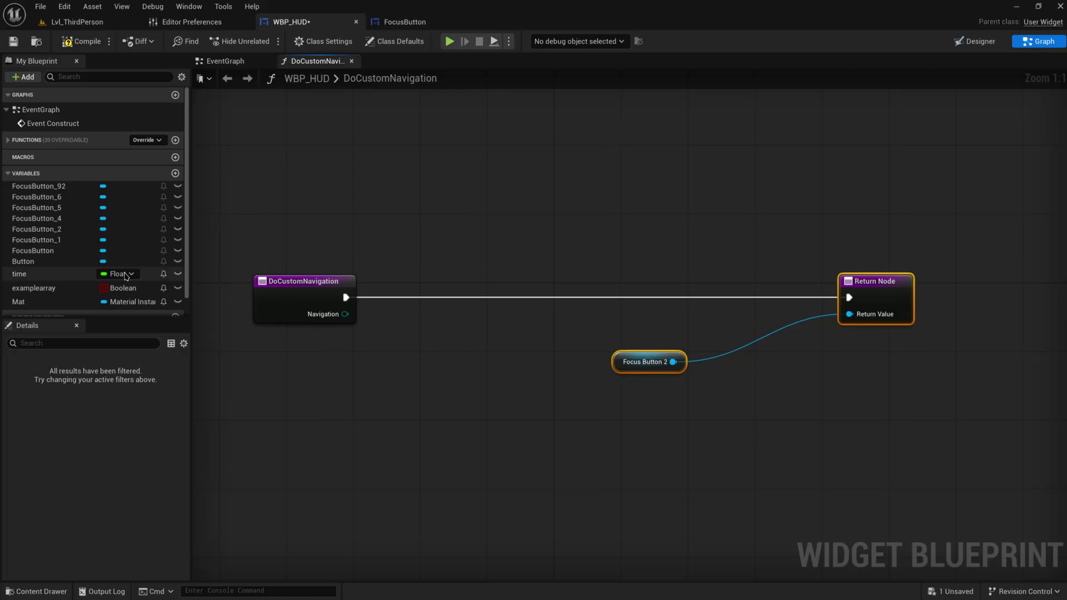
scroll(81, 259, "down", 1)
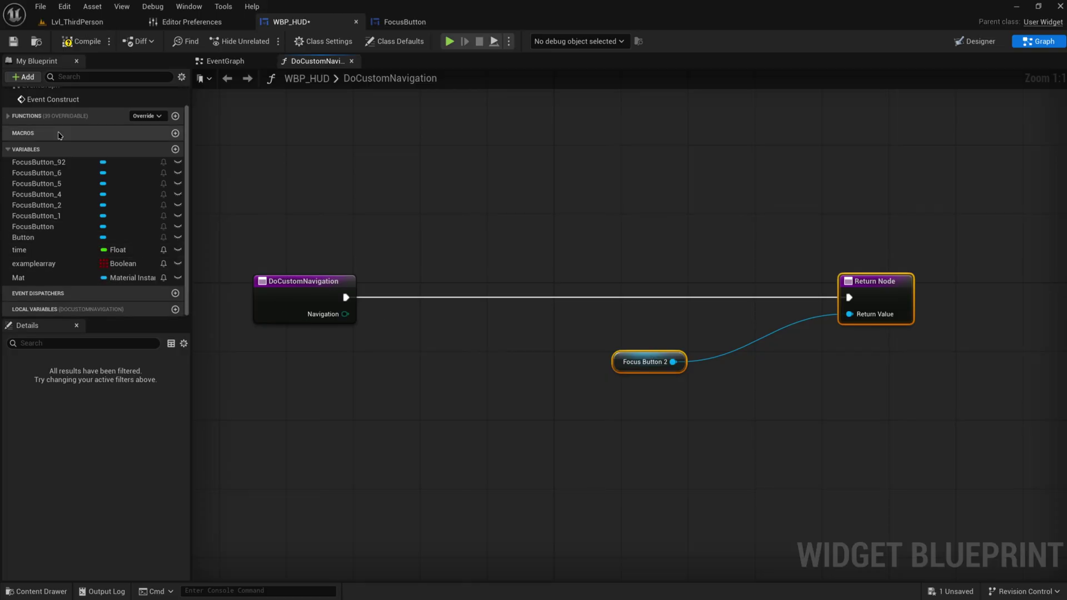
Add an Equal node to the Navigation input to view its direction options, and delete the node.
left_click_drag(345, 314, 426, 378)
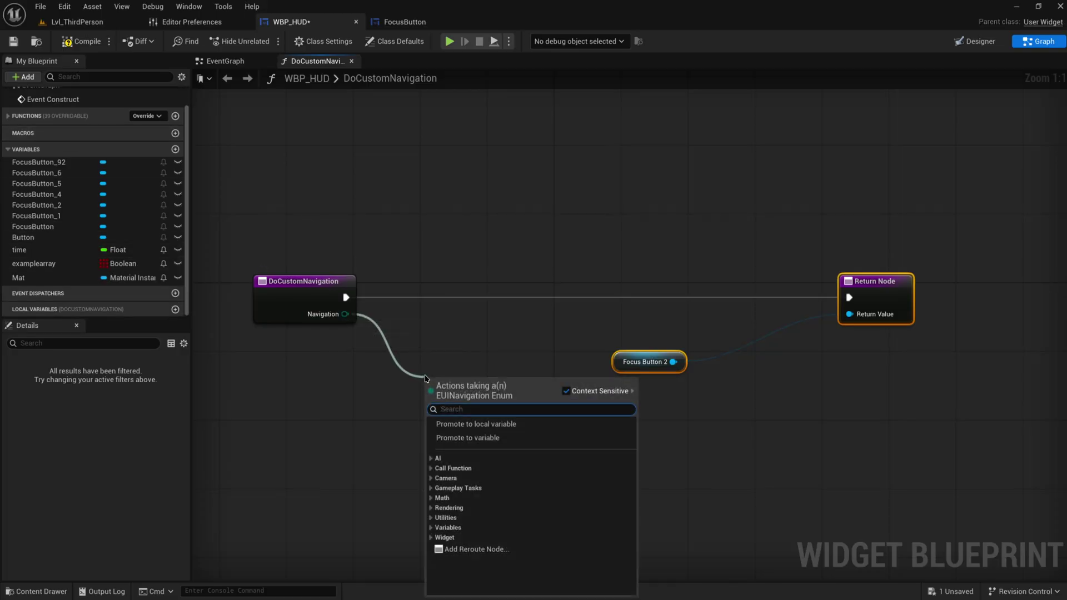
type("==")
left_click(502, 466)
left_click(504, 396)
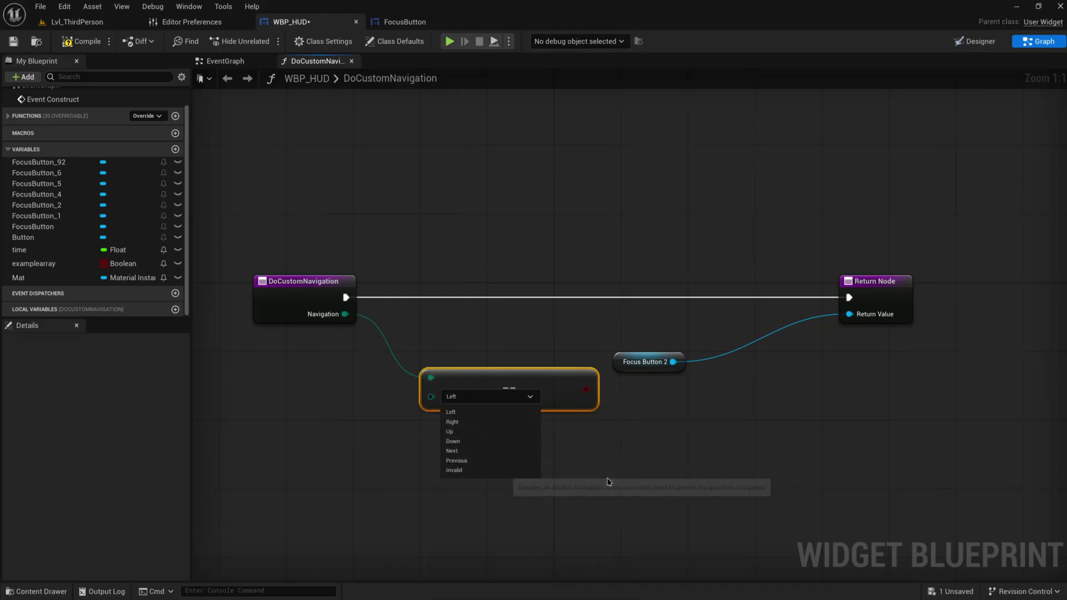
left_click(609, 483)
key("Delete")
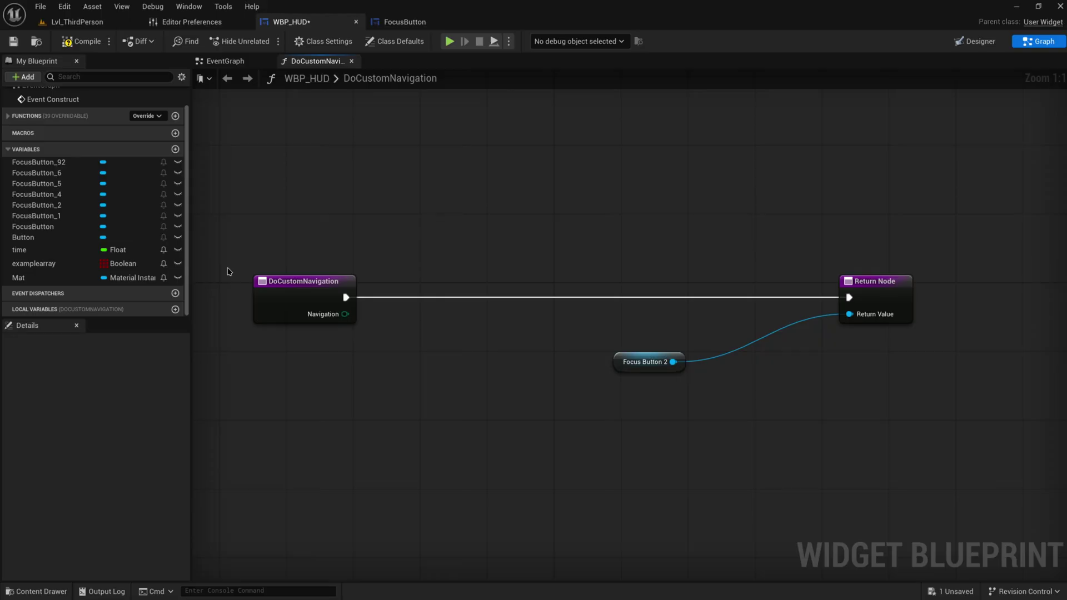
key("ctrl+a")
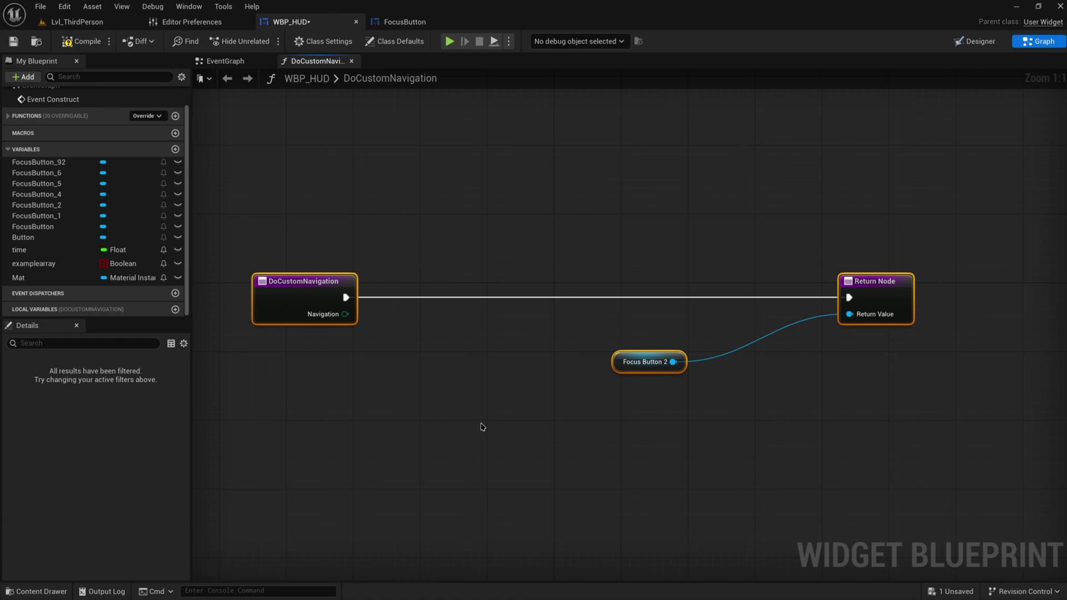
left_click_drag(561, 440, 691, 319)
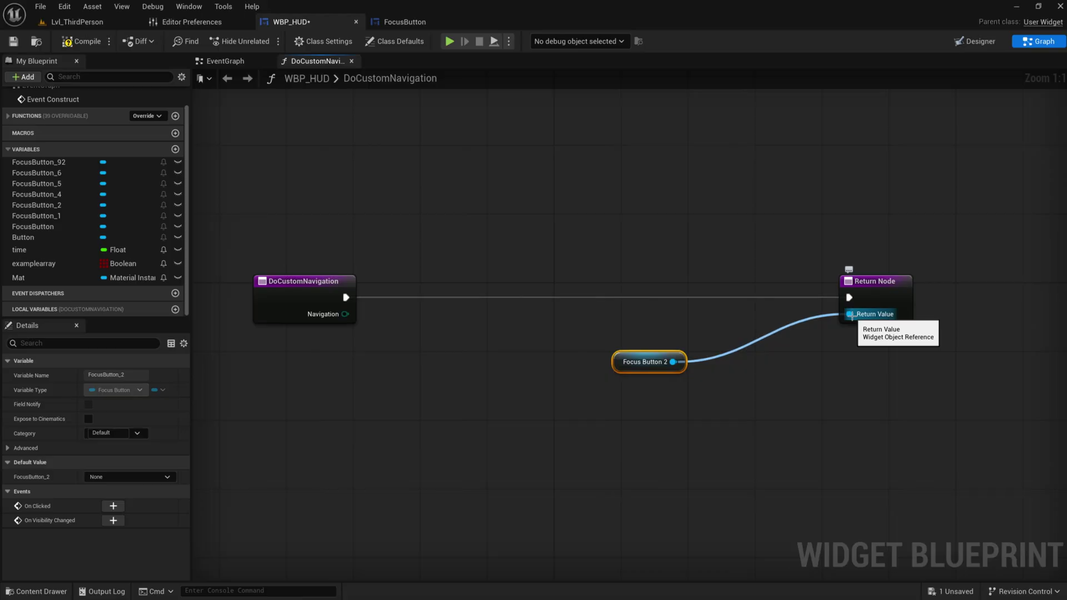
left_click(855, 335)
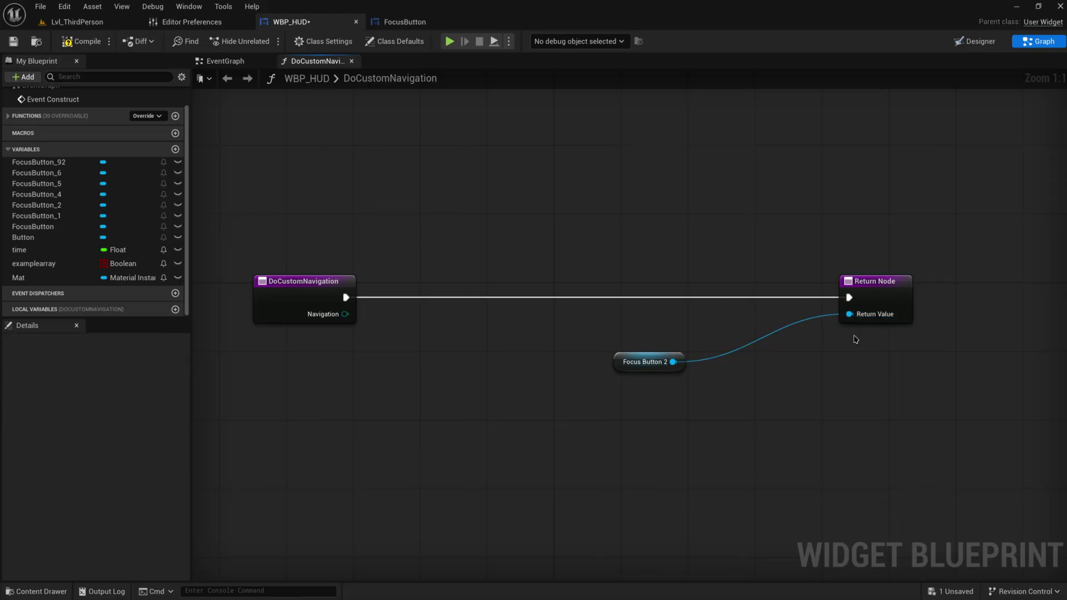
Paste two extra copies of the Return Node below the existing graph and delete them.
right_click_drag(855, 335, 805, 221)
left_click(823, 192)
key("ctrl+c")
key("ctrl+v")
key("ctrl+v")
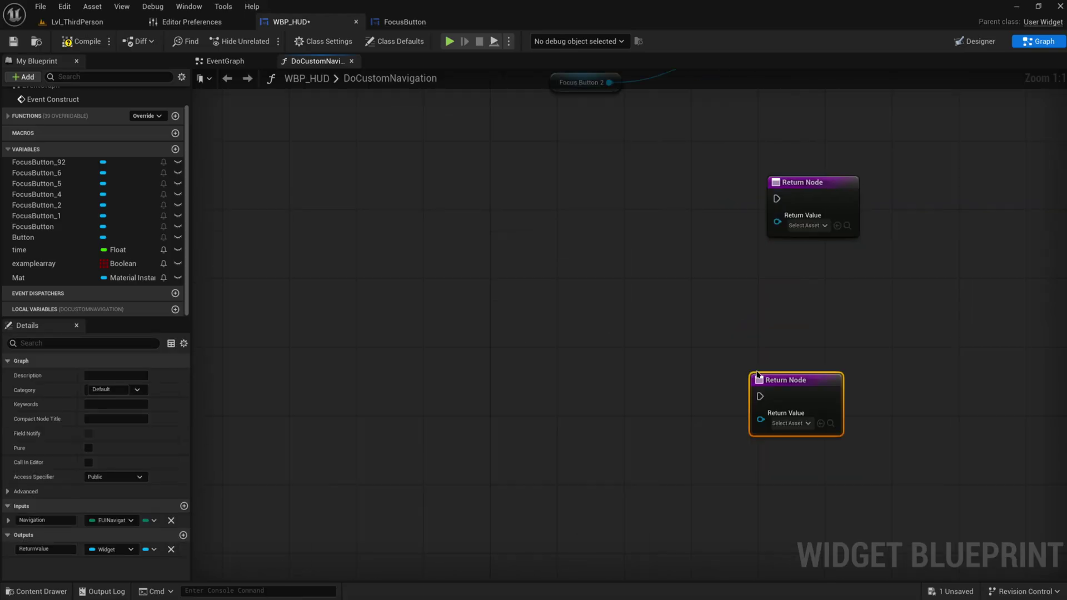
scroll(670, 355, "down", 1)
left_click_drag(776, 508, 631, 286)
key("Delete")
Set FocusButton_2's Previous navigation to Custom Boundary with DoCustomNavigation as its function.
left_click(974, 41)
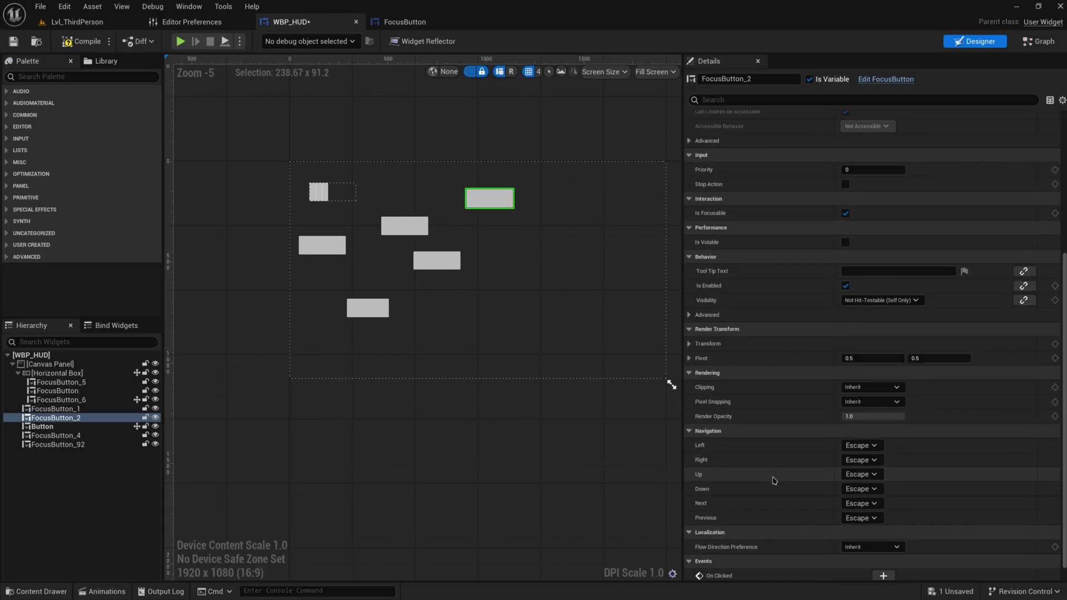
left_click(877, 500)
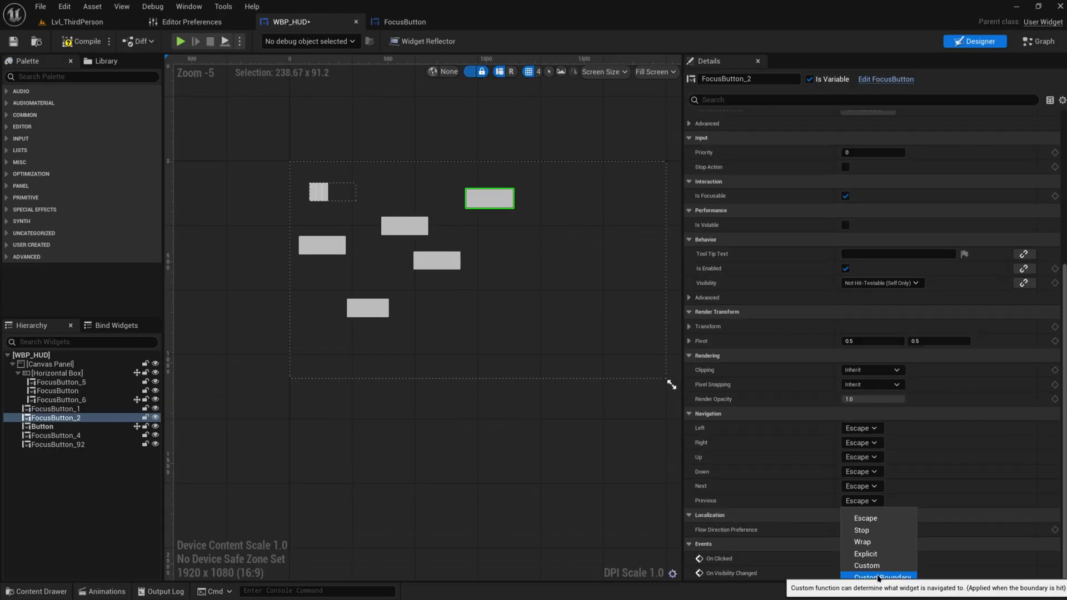
left_click(884, 578)
left_click(948, 501)
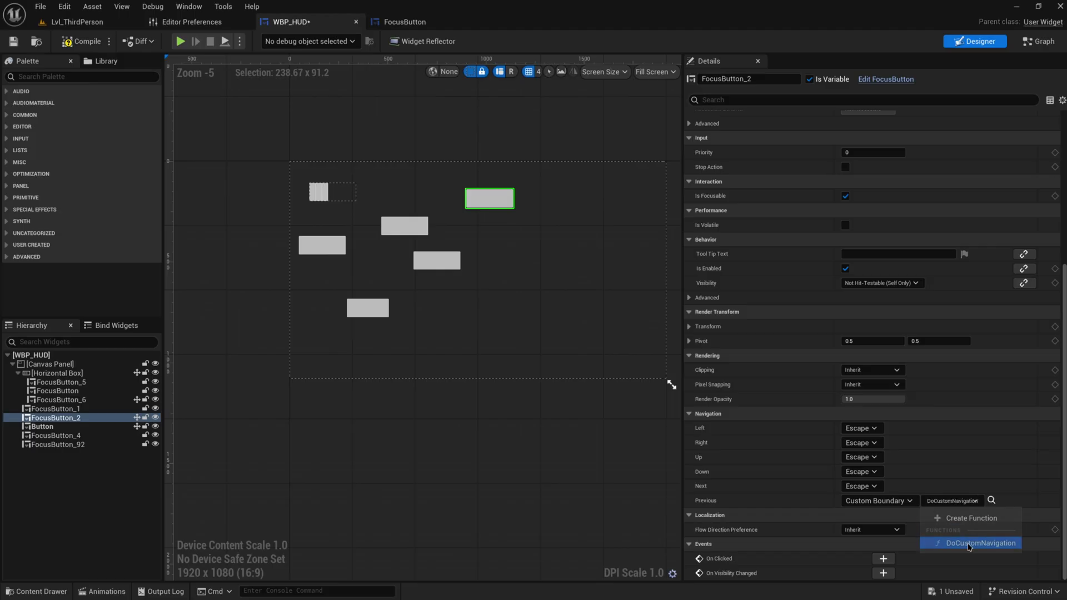
left_click(961, 539)
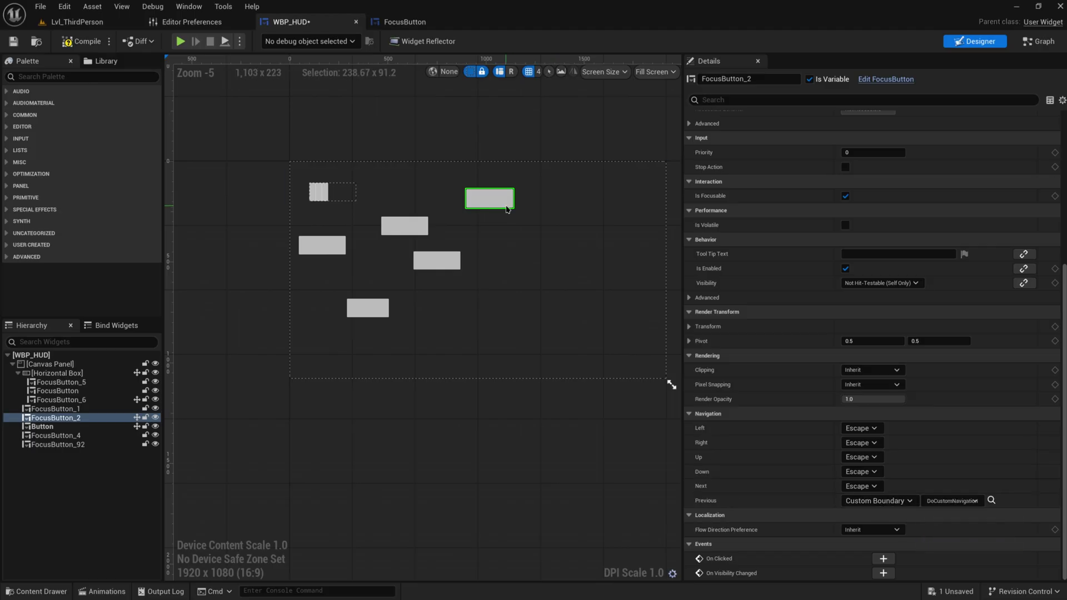
Examine the button layout on the canvas and the rule options for FocusButton_2's Left navigation.
right_click_drag(671, 386, 610, 426)
scroll(378, 253, "up", 3)
scroll(378, 253, "down", 3)
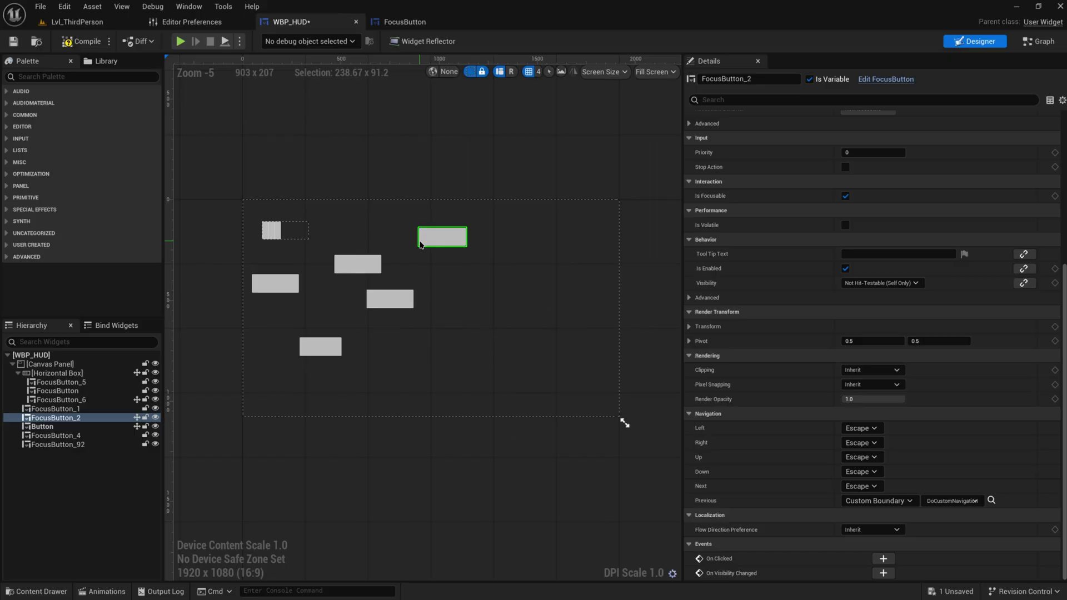
scroll(502, 379, "up", 1)
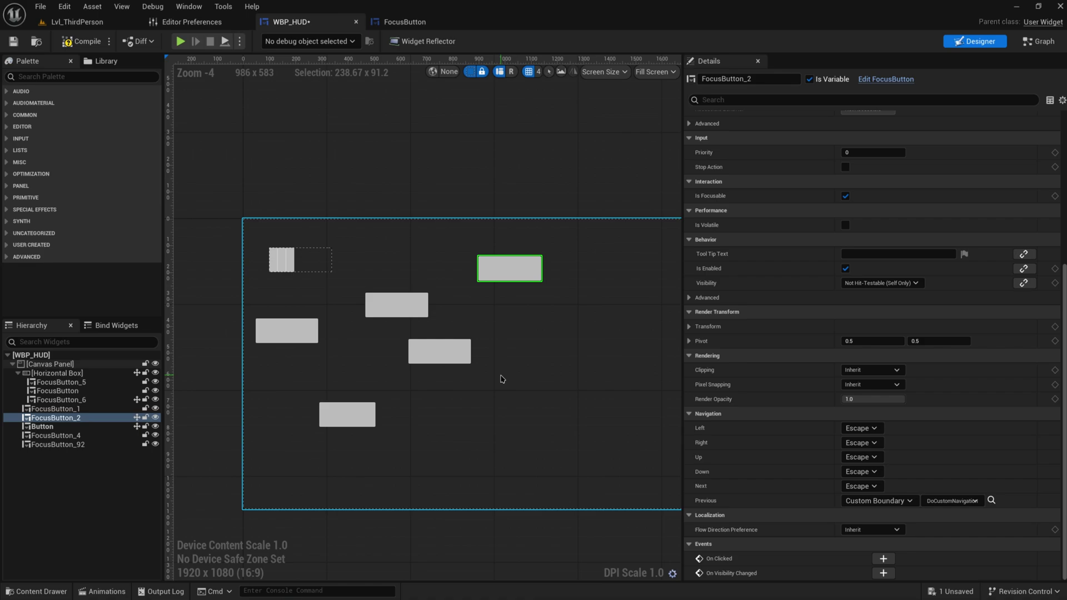
left_click(861, 428)
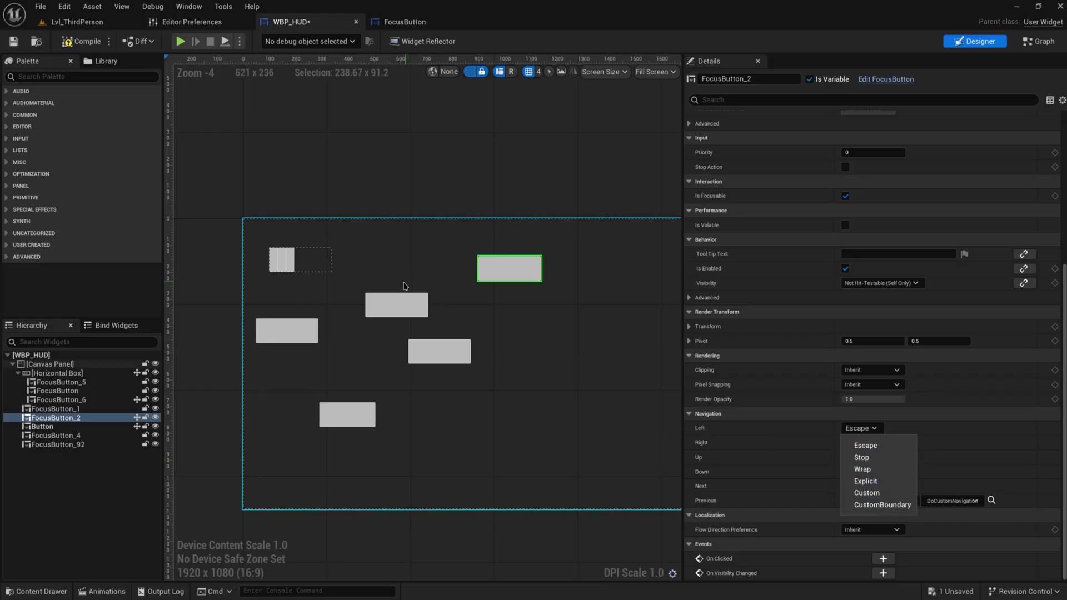
Move the widget named Button slightly higher on the canvas, between the Horizontal Box and FocusButton_2.
scroll(400, 287, "up", 2)
right_click_drag(353, 275, 396, 296)
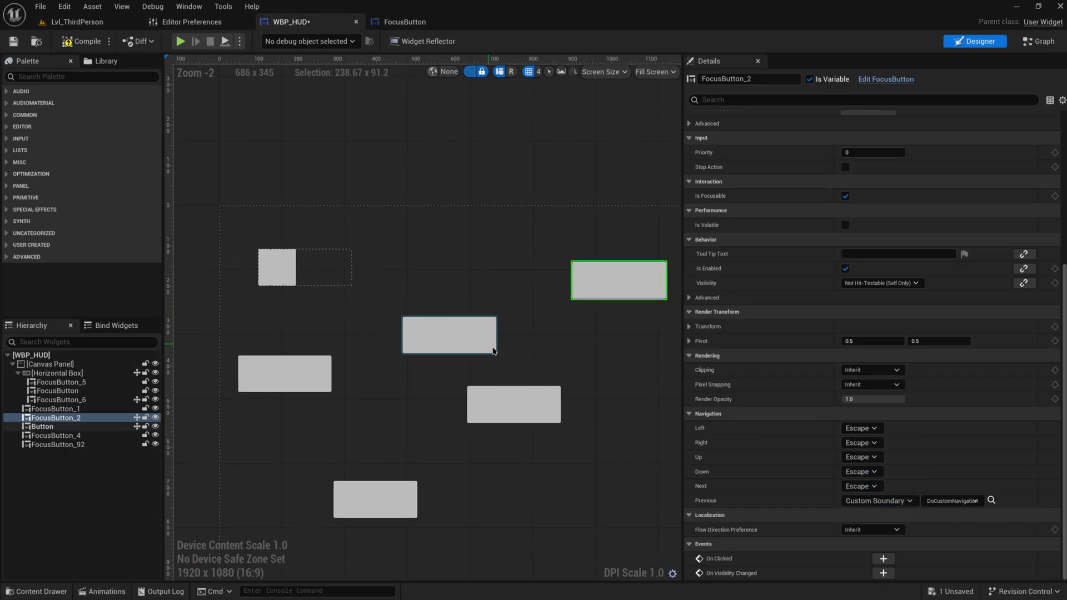
mouse_move(463, 337)
left_mouse_down()
mouse_move(428, 305)
mouse_move(449, 305)
left_mouse_up()
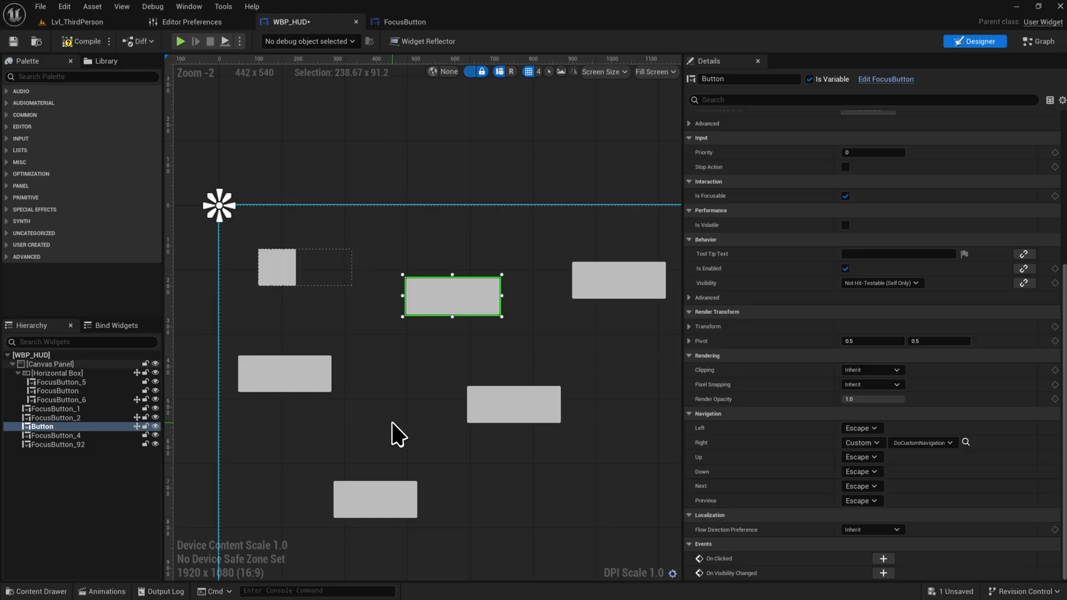
Set Button's Up navigation to Explicit and open its list of target widgets.
left_click(872, 457)
left_click(865, 510)
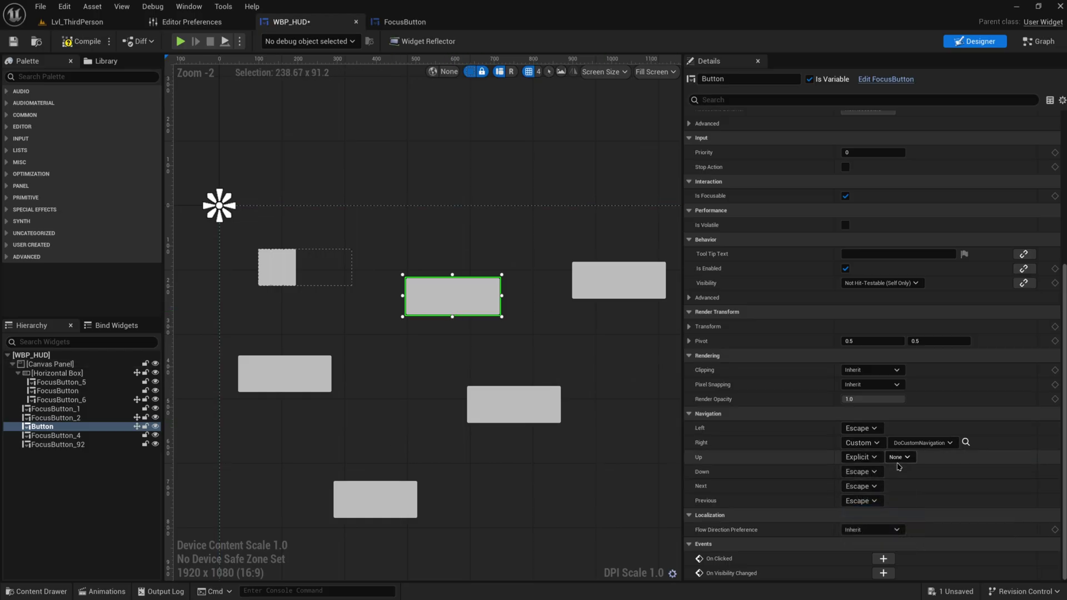
left_click(897, 458)
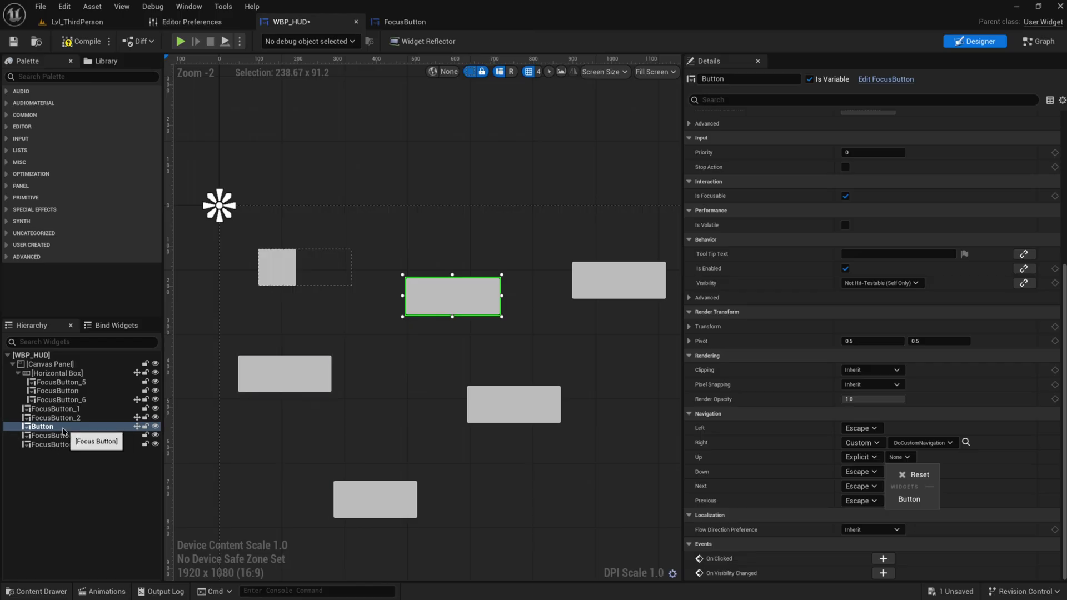